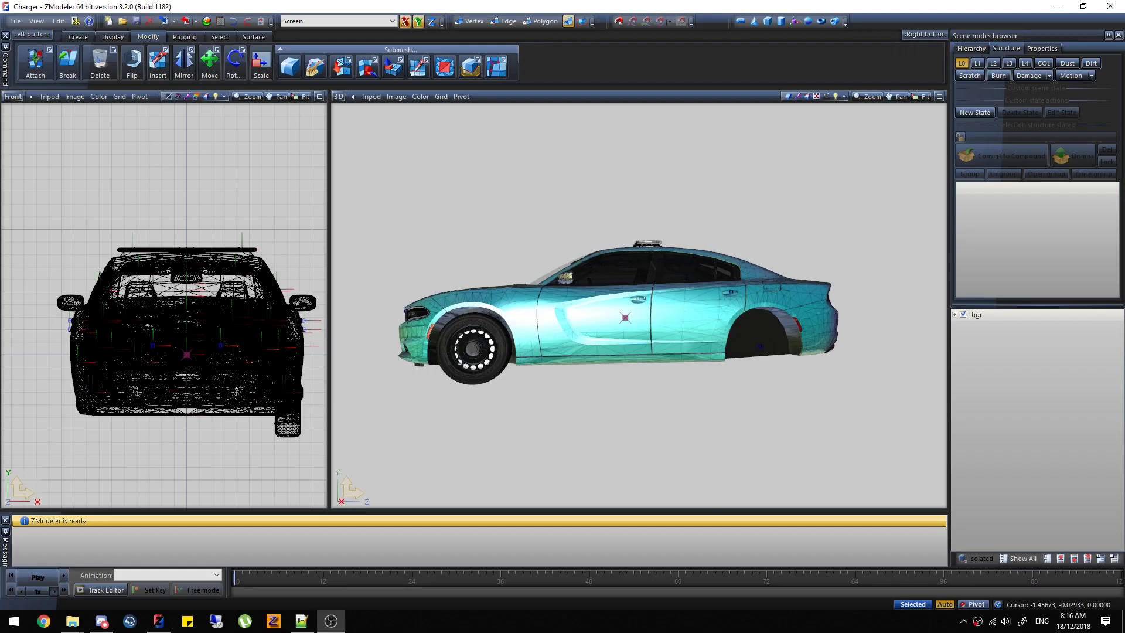
# Merge all objects from the scene file in the Modeling > Lights > [DEV] Generic Light Pack folder
pyautogui.moveTo(535, 310); pyautogui.dragTo(741, 265, button='middle')
pyautogui.scroll(5, 564, 340)
pyautogui.scroll(-4, 577, 304)
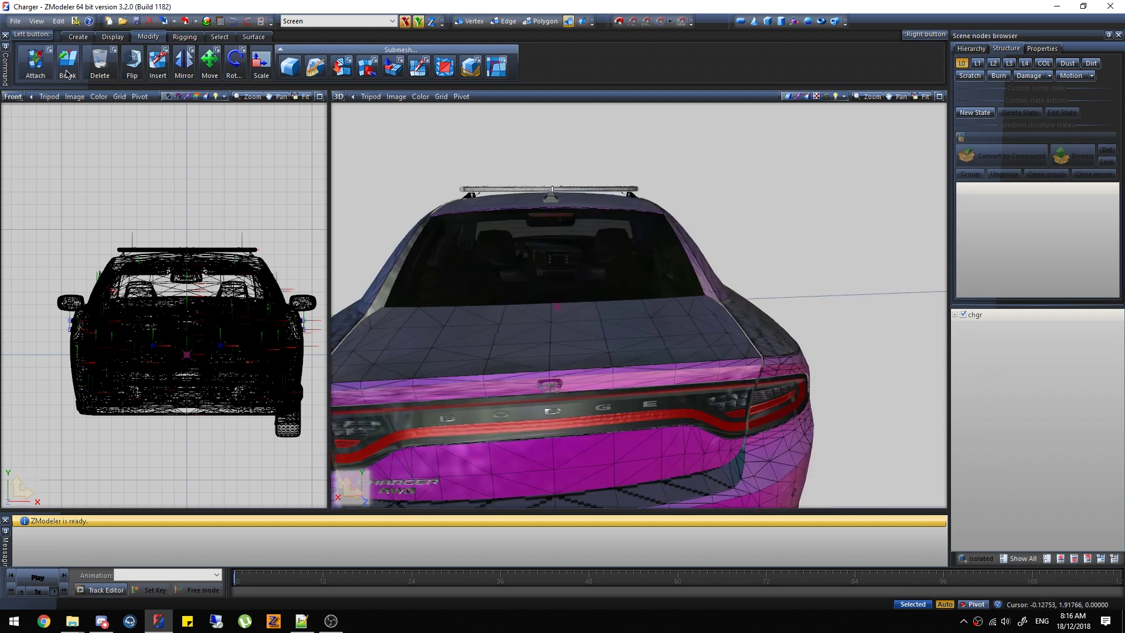
pyautogui.click(15, 22)
pyautogui.click(35, 90)
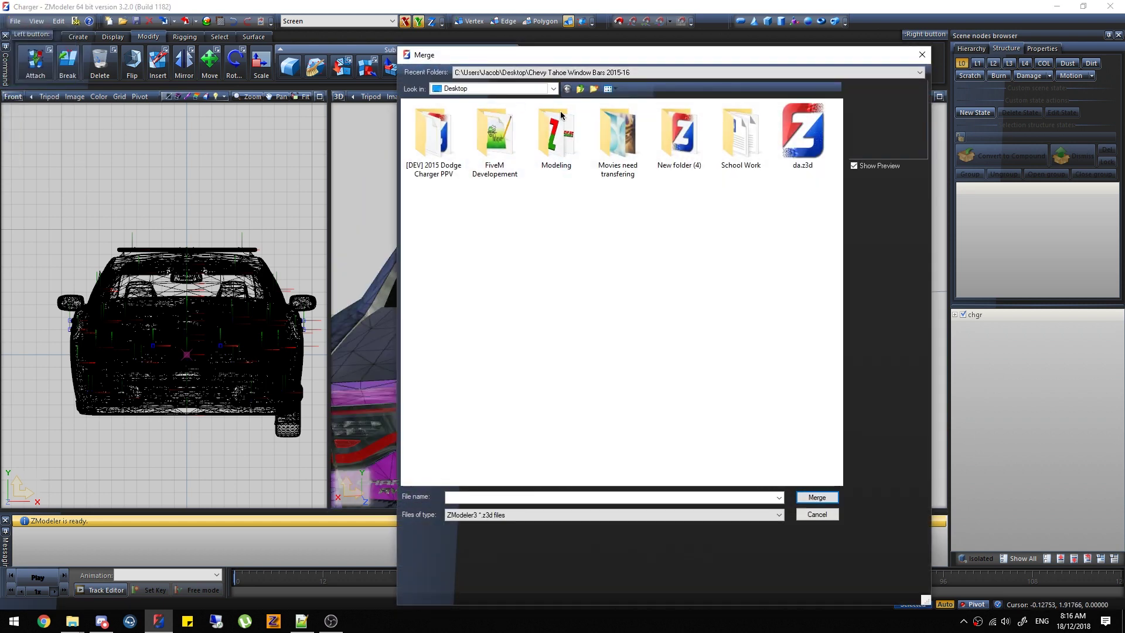
pyautogui.doubleClick(751, 157)
pyautogui.click(579, 89)
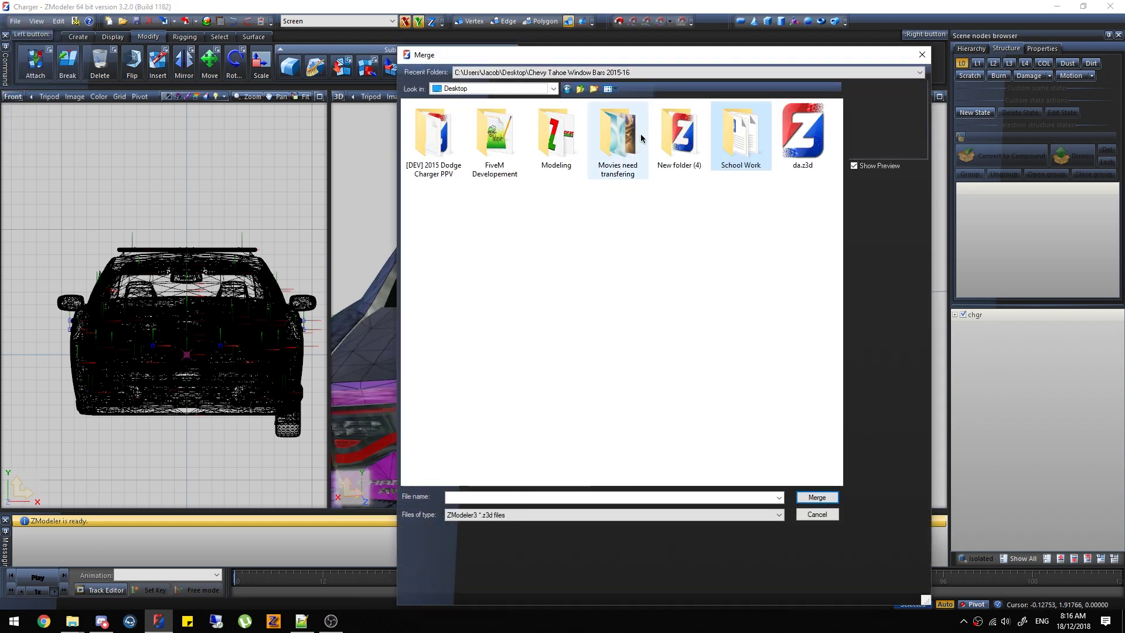
pyautogui.doubleClick(616, 147)
pyautogui.doubleClick(426, 141)
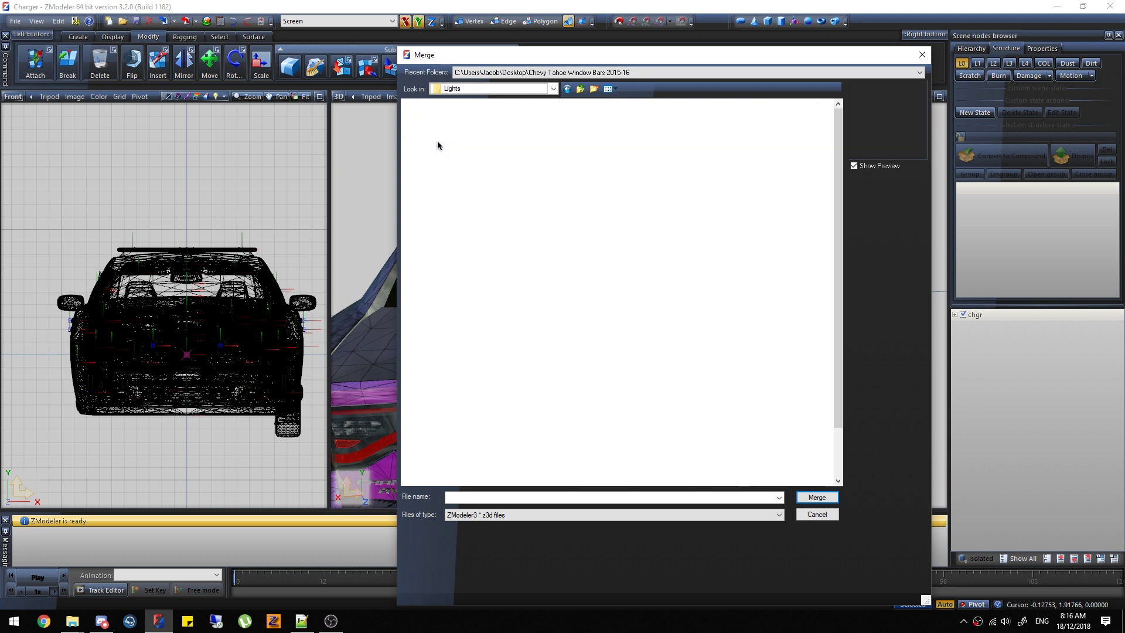
pyautogui.doubleClick(497, 218)
pyautogui.doubleClick(462, 120)
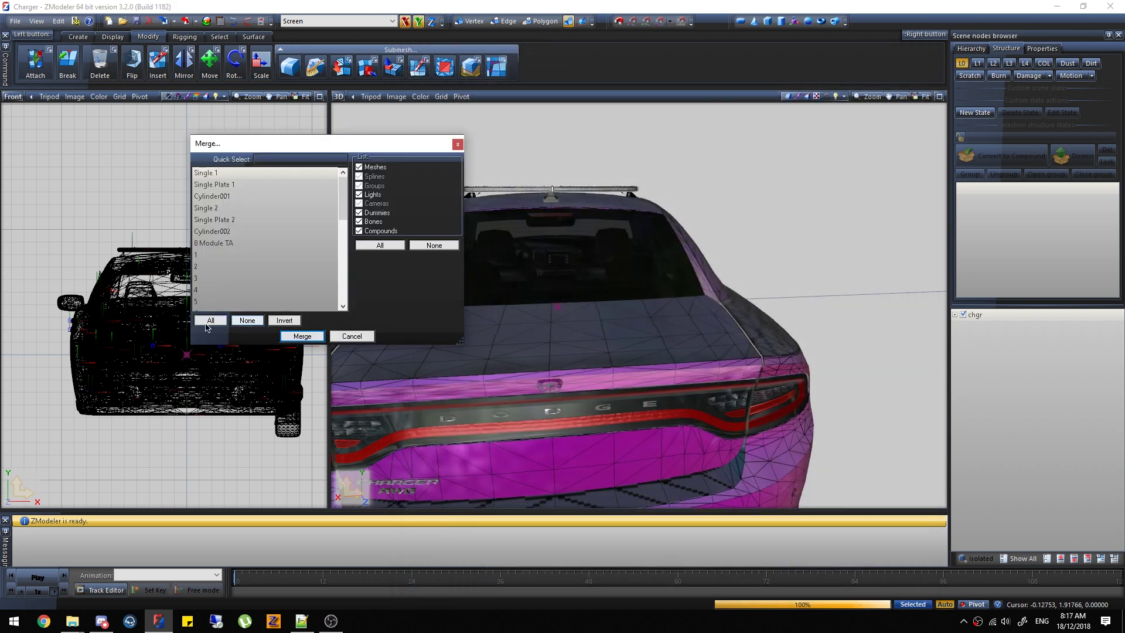
pyautogui.click(208, 323)
pyautogui.click(295, 337)
# Hide the chgr model and examine the merged light modules from several angles
pyautogui.scroll(-5, 895, 336)
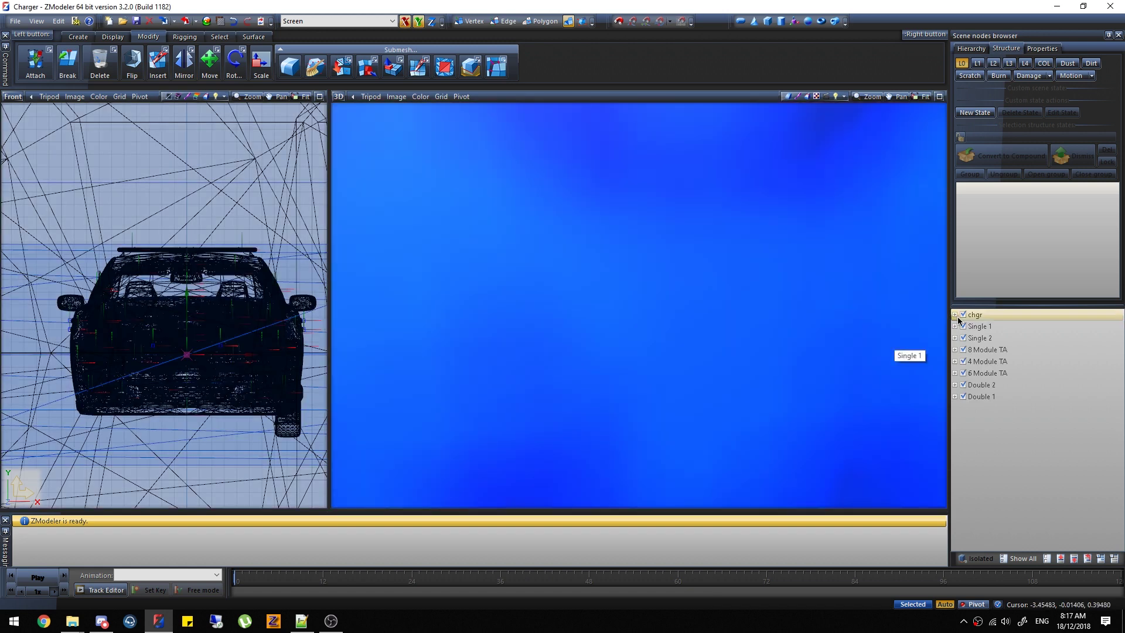
pyautogui.click(974, 315)
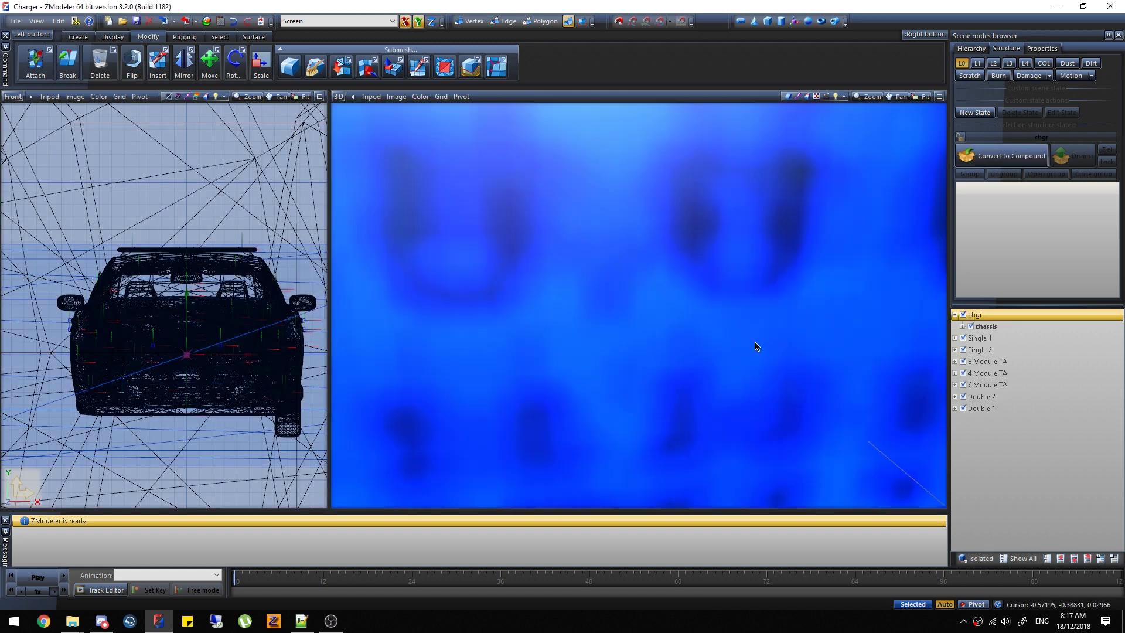
pyautogui.click(956, 315)
pyautogui.click(963, 315)
pyautogui.scroll(-6, 806, 330)
pyautogui.moveTo(803, 331); pyautogui.dragTo(663, 277, button='middle')
pyautogui.scroll(2, 779, 401)
pyautogui.moveTo(780, 401); pyautogui.dragTo(736, 320, button='middle')
pyautogui.scroll(3, 732, 323)
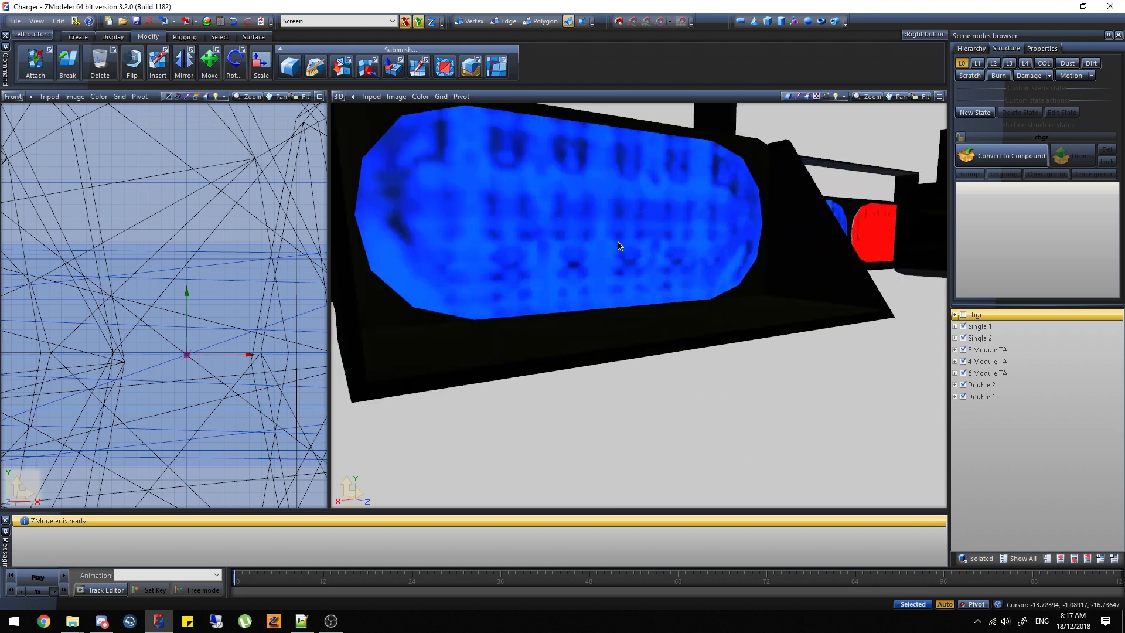
pyautogui.scroll(-2, 621, 246)
pyautogui.moveTo(621, 246); pyautogui.dragTo(659, 323, button='middle')
# Undo the merge of the generic light pack
pyautogui.click(233, 22)
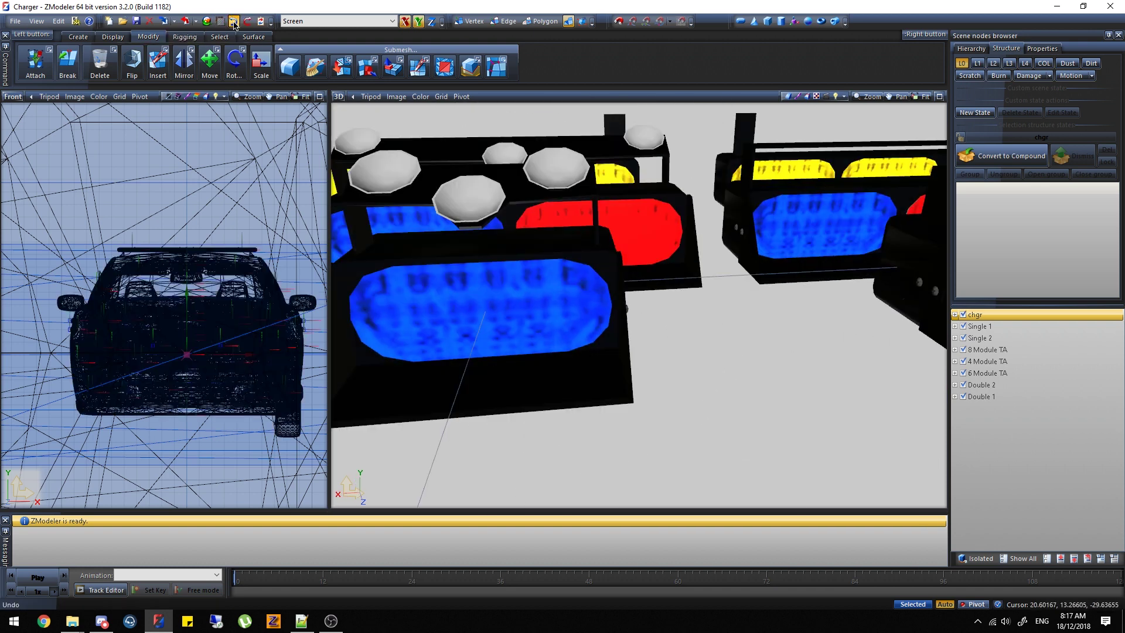
pyautogui.click(233, 25)
pyautogui.click(233, 25)
pyautogui.click(233, 25)
# Merge all objects from the desktop file da.z3d into the Charger scene
pyautogui.click(15, 20)
pyautogui.click(29, 91)
pyautogui.click(553, 88)
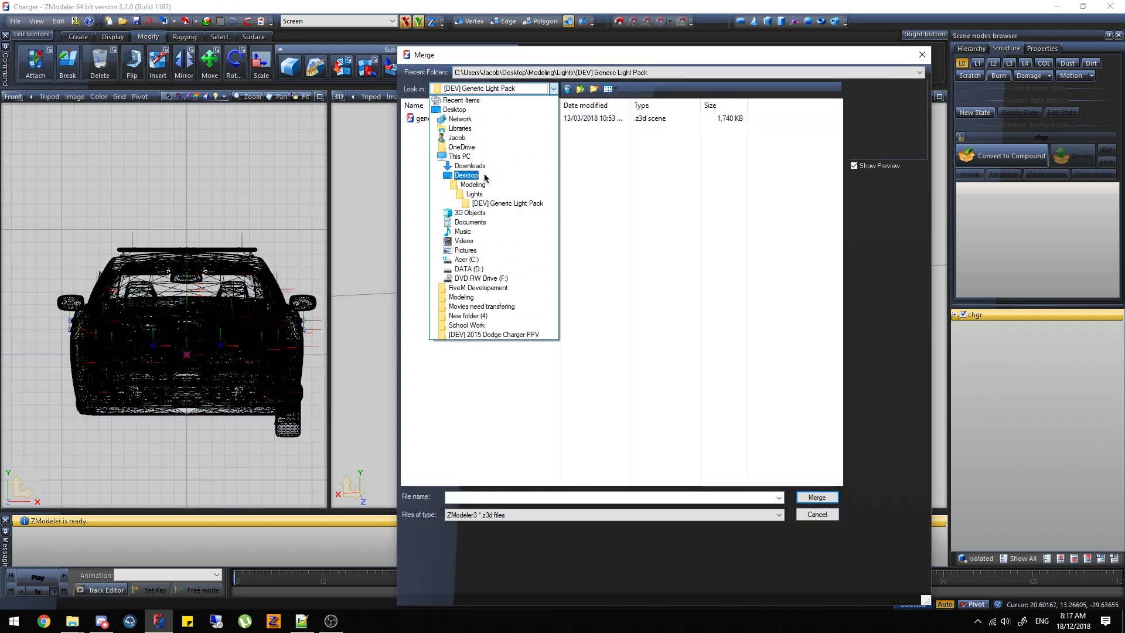
pyautogui.click(480, 175)
pyautogui.doubleClick(804, 129)
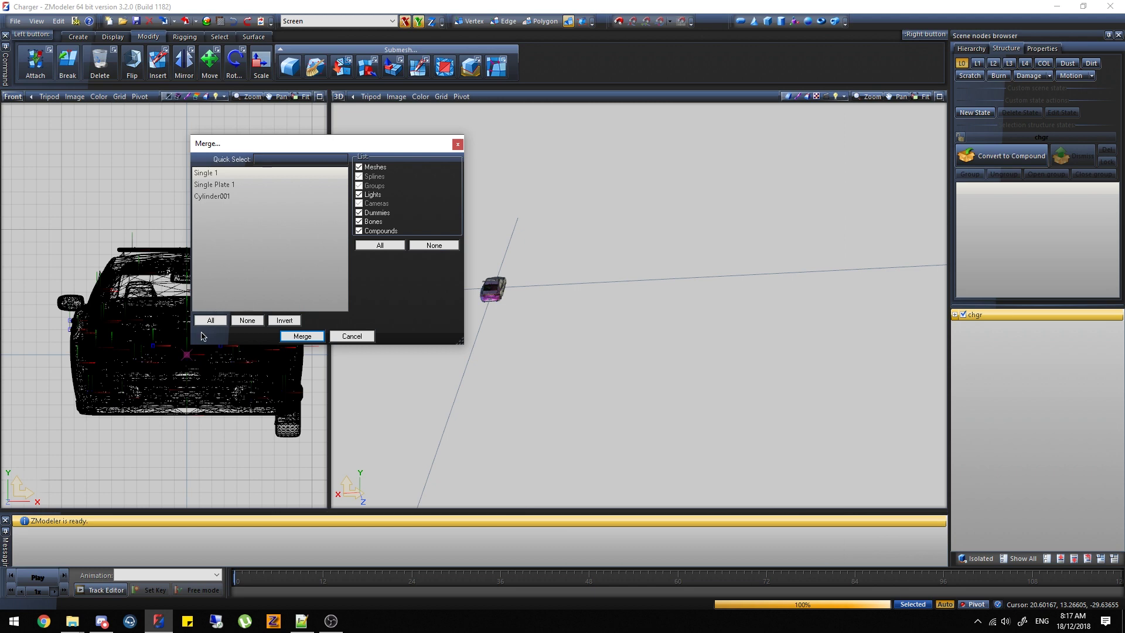
pyautogui.click(211, 320)
pyautogui.click(302, 335)
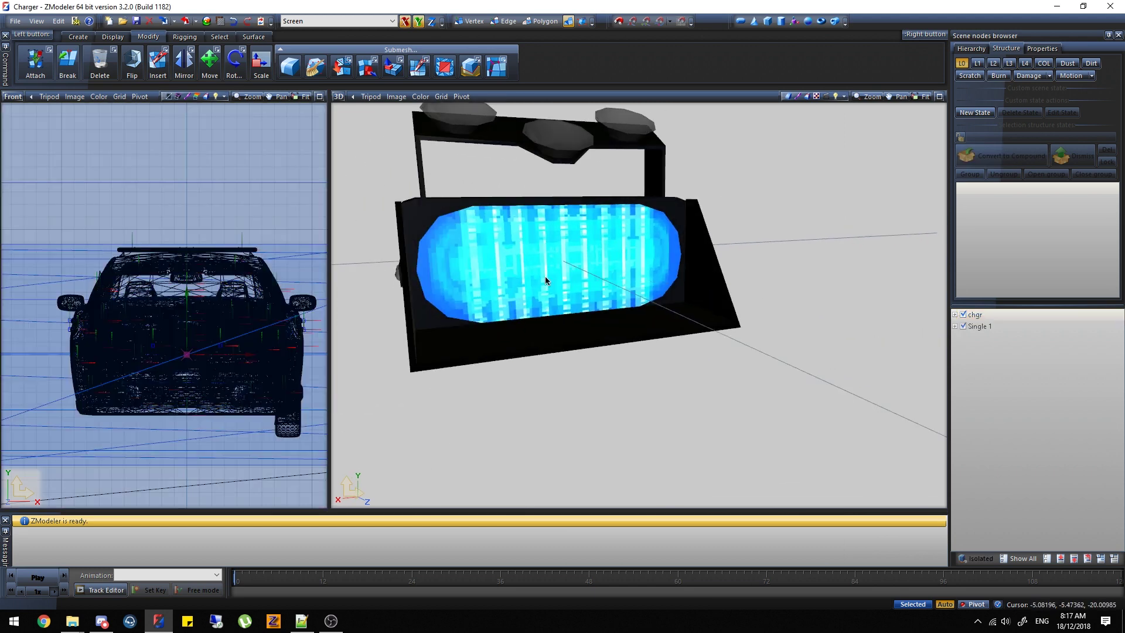
# Hide the chgr model and select the whole Single 1 light in the Front view
pyautogui.click(962, 316)
pyautogui.scroll(10, 246, 302)
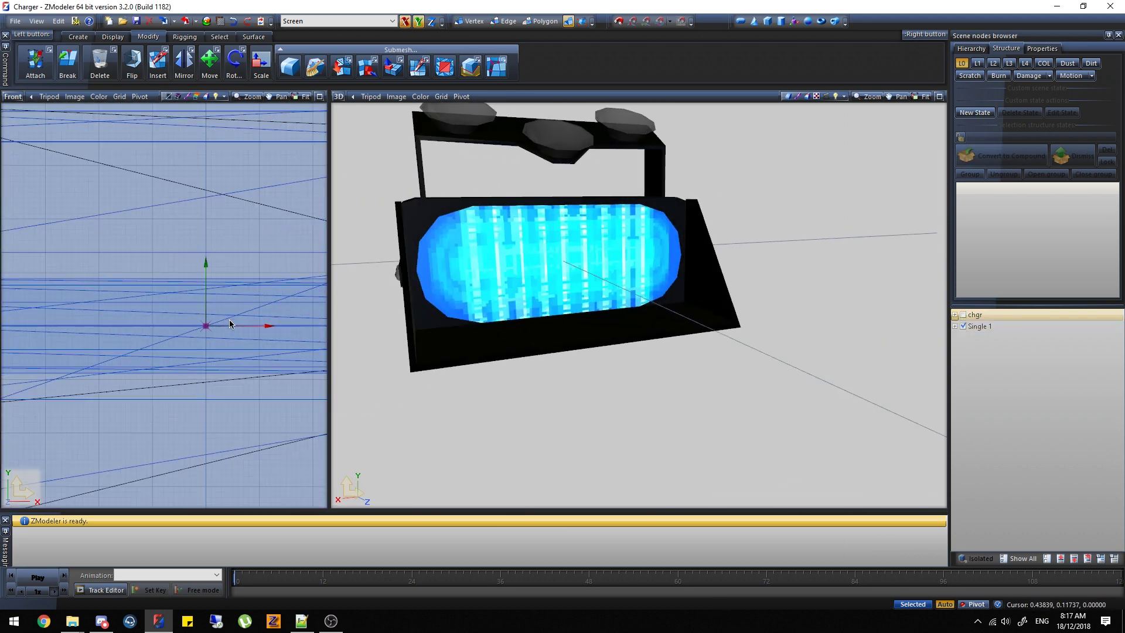
pyautogui.scroll(-4, 226, 306)
pyautogui.rightClick(226, 311)
pyautogui.click(281, 3)
pyautogui.moveTo(99, 173); pyautogui.dragTo(333, 413)
# Show the chgr model again and scale the Single 1 light down uniformly to about twice the car's width
pyautogui.click(260, 62)
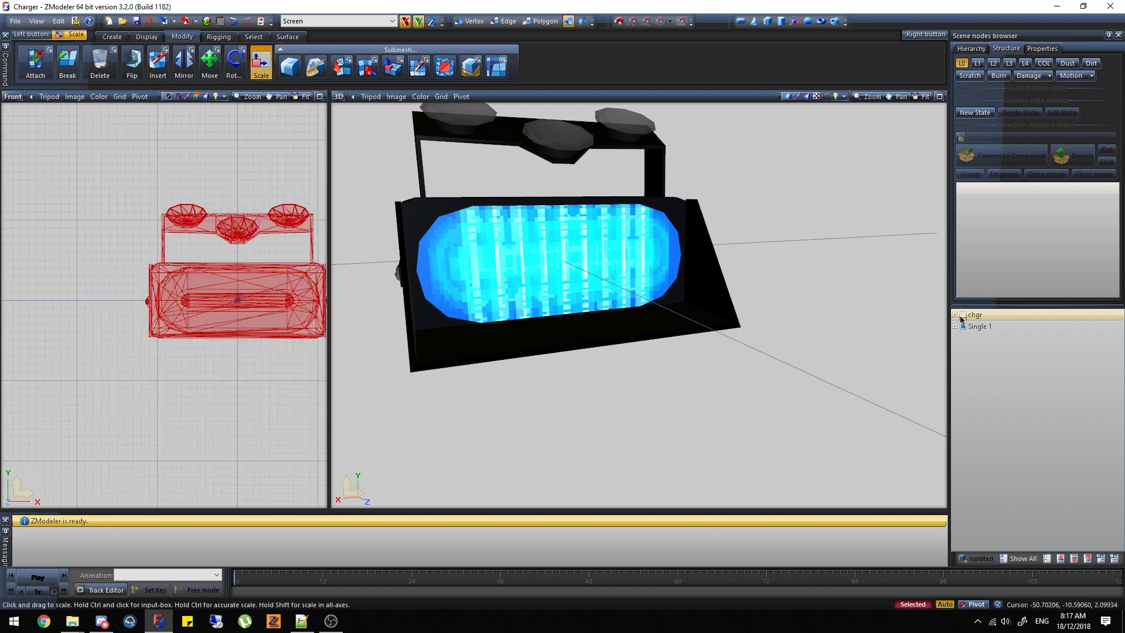
pyautogui.scroll(3, 276, 294)
pyautogui.keyDown('shift'); pyautogui.moveTo(207, 249); pyautogui.dragTo(176, 267); pyautogui.keyUp('shift')
pyautogui.scroll(6, 197, 267)
pyautogui.keyDown('shift'); pyautogui.moveTo(161, 318); pyautogui.dragTo(121, 338); pyautogui.keyUp('shift')
pyautogui.scroll(-5, 227, 354)
pyautogui.scroll(3, 285, 338)
pyautogui.keyDown('shift'); pyautogui.moveTo(218, 445); pyautogui.dragTo(166, 471); pyautogui.keyUp('shift')
pyautogui.scroll(4, 209, 380)
pyautogui.scroll(4, 366, 122)
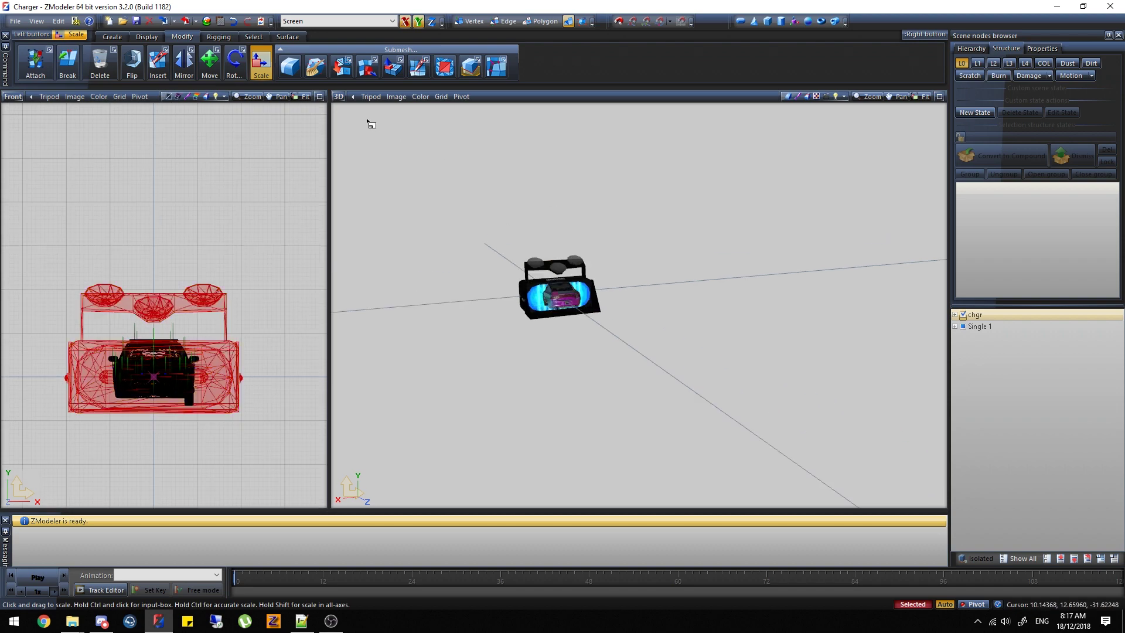
pyautogui.scroll(-1, 336, 106)
pyautogui.click(340, 97)
pyautogui.click(352, 123)
pyautogui.click(342, 99)
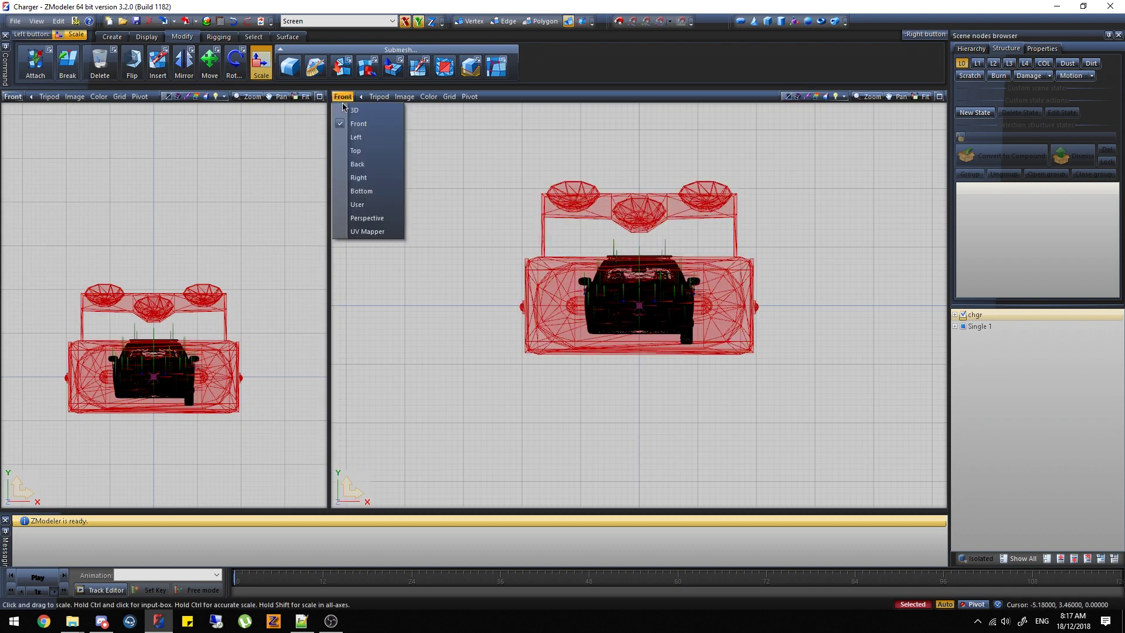
pyautogui.click(377, 109)
# Scale the Single 1 light down further on all axes until it is much smaller than the car body
pyautogui.scroll(5, 528, 172)
pyautogui.scroll(5, 188, 367)
pyautogui.keyDown('shift'); pyautogui.moveTo(152, 388); pyautogui.dragTo(128, 545); pyautogui.keyUp('shift')
pyautogui.keyDown('shift'); pyautogui.moveTo(100, 416); pyautogui.dragTo(143, 477); pyautogui.keyUp('shift')
pyautogui.scroll(3, 136, 367)
pyautogui.moveTo(136, 368); pyautogui.dragTo(199, 543)
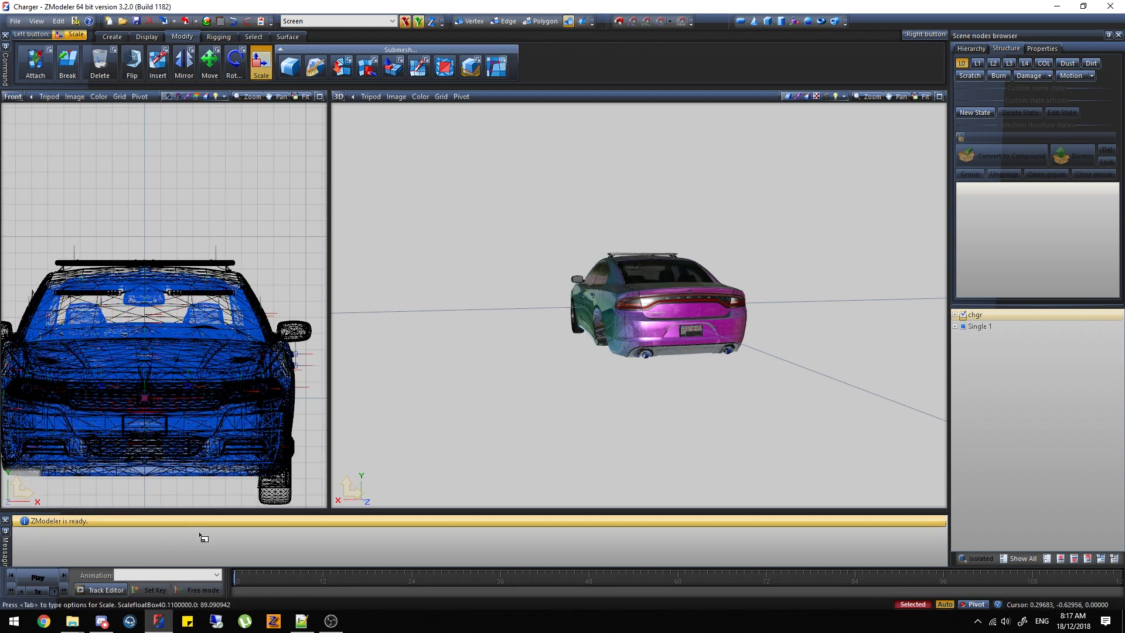
# Move the Single 1 light up to window height beside the rear-view mirror and scale it down again
pyautogui.click(210, 62)
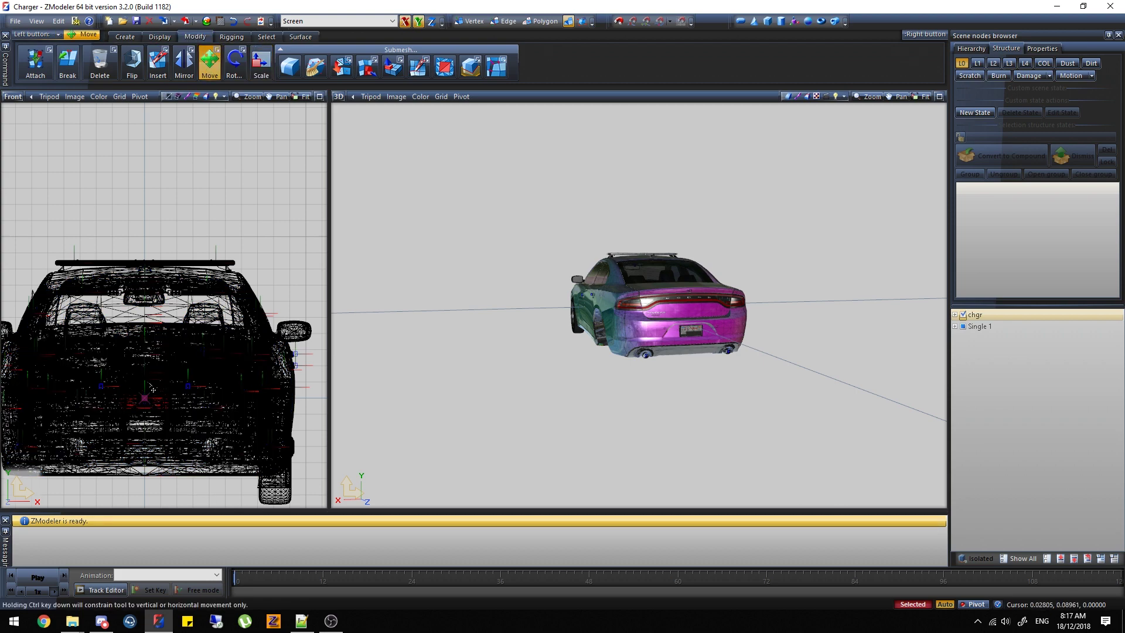
pyautogui.click(261, 63)
pyautogui.scroll(3, 168, 293)
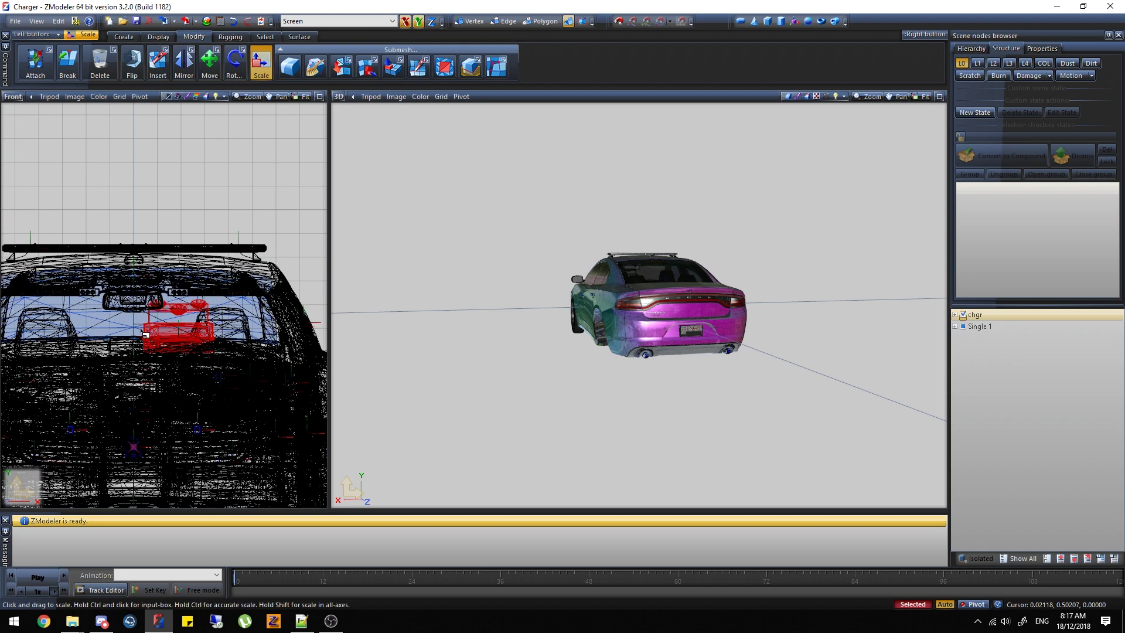
pyautogui.moveTo(149, 331); pyautogui.dragTo(179, 350)
pyautogui.press('m')
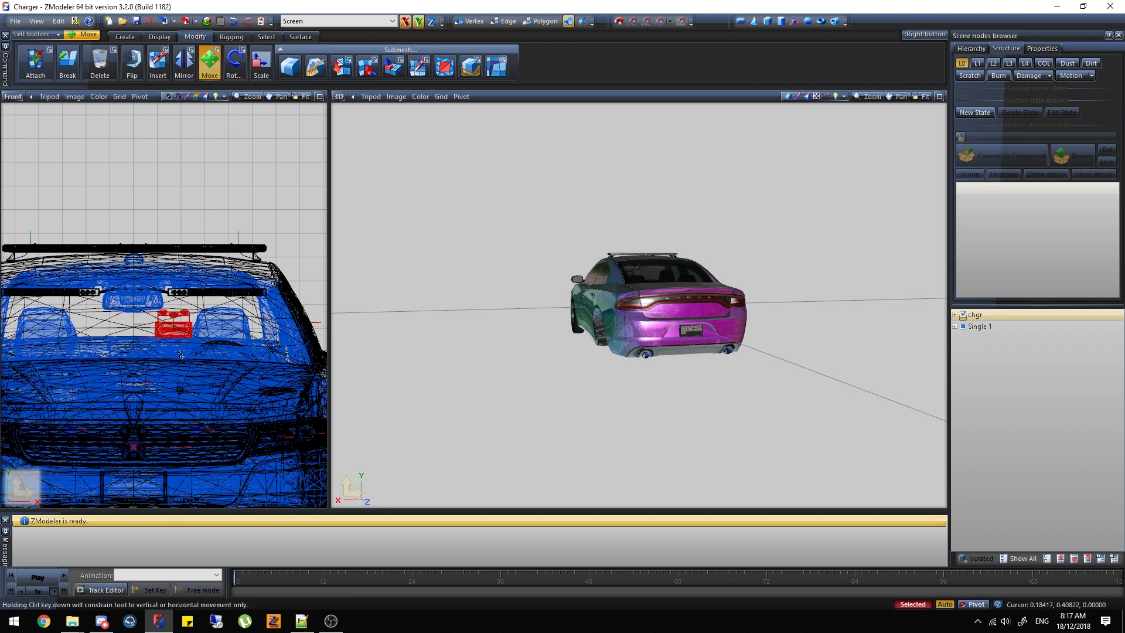
# In the Left view, move the Single 1 light rearward to the car's sloping rear window above the parcel shelf
pyautogui.moveTo(612, 209); pyautogui.dragTo(656, 227, button='middle')
pyautogui.scroll(2, 656, 226)
pyautogui.click(13, 97)
pyautogui.click(41, 137)
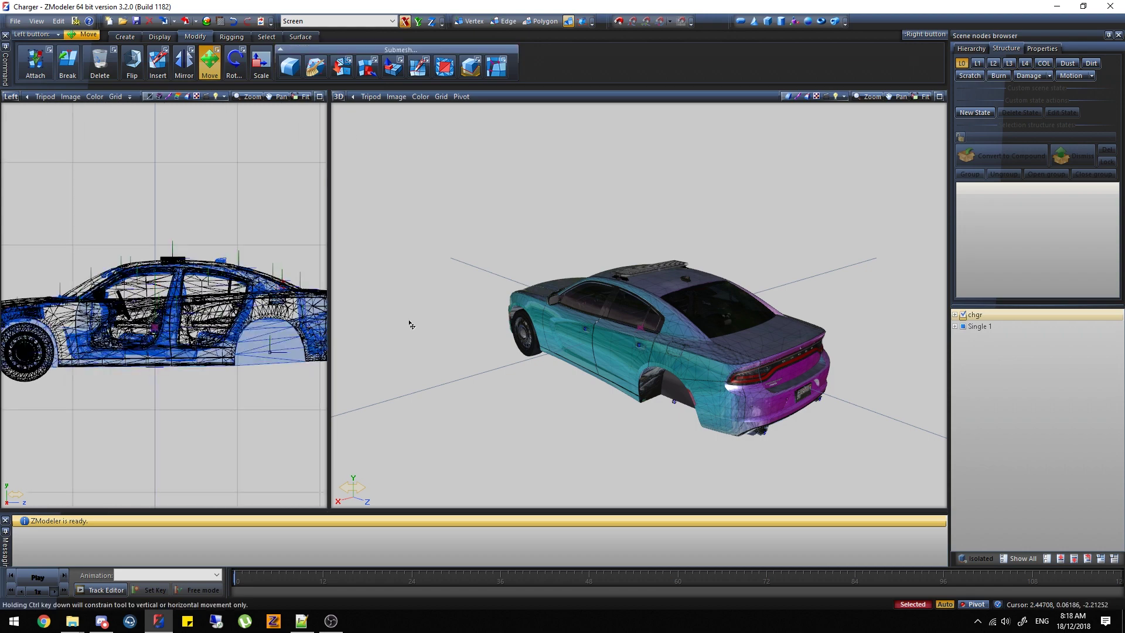
pyautogui.moveTo(665, 298); pyautogui.dragTo(732, 277, button='middle')
pyautogui.scroll(4, 682, 290)
pyautogui.scroll(2, 732, 276)
pyautogui.scroll(4, 732, 278)
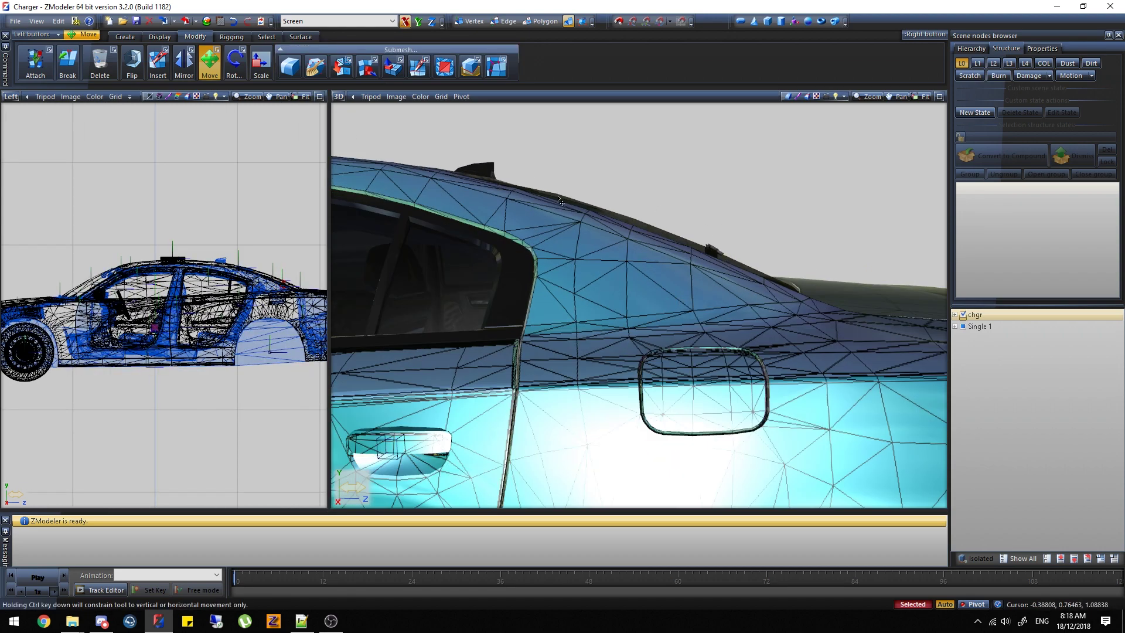
pyautogui.scroll(8, 223, 287)
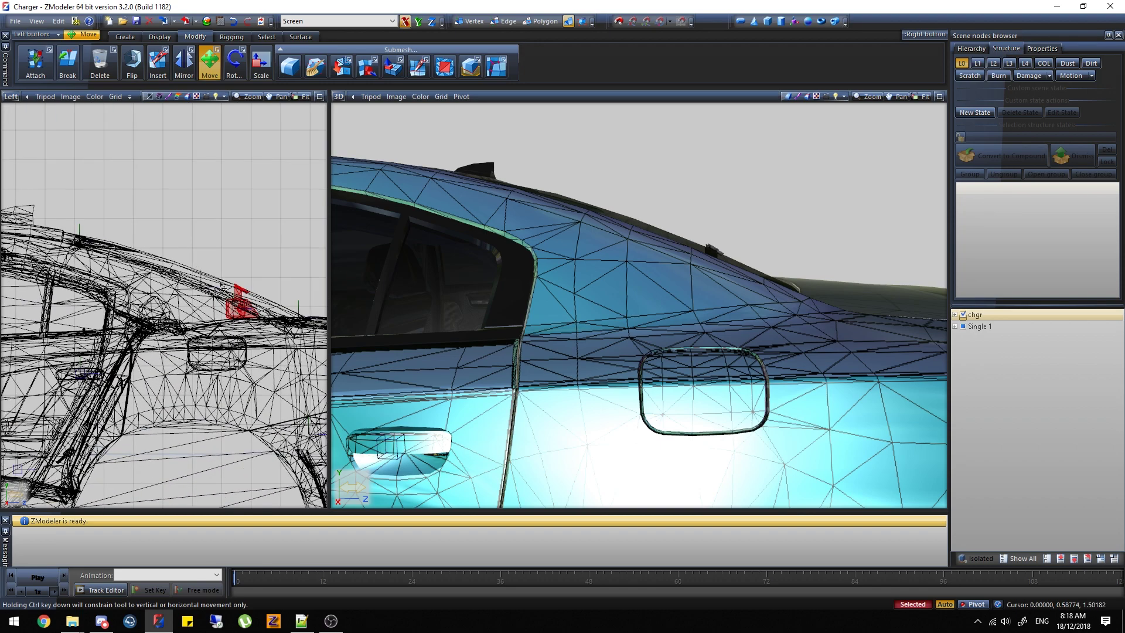
pyautogui.scroll(4, 234, 287)
pyautogui.moveTo(257, 304); pyautogui.dragTo(240, 306)
# Nudge the Single 1 light slightly forward beneath the rear glass and reorder the chgr node below Single 1
pyautogui.moveTo(662, 216); pyautogui.dragTo(625, 219, button='middle')
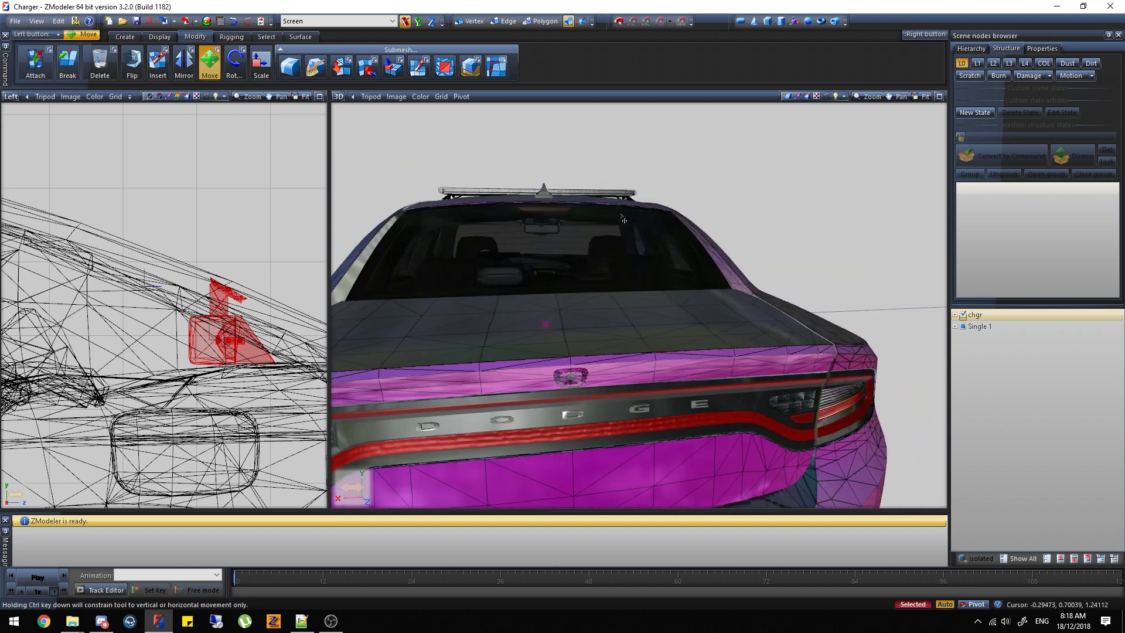
pyautogui.scroll(2, 229, 293)
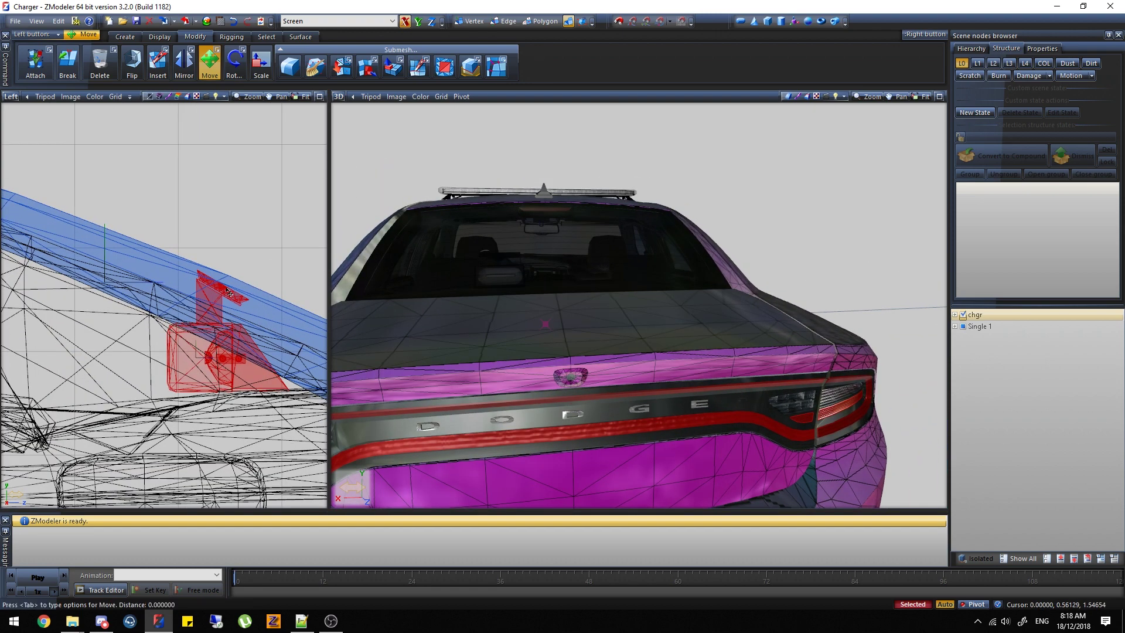
pyautogui.moveTo(229, 293); pyautogui.dragTo(226, 292)
pyautogui.moveTo(565, 414); pyautogui.dragTo(517, 249, button='middle')
pyautogui.moveTo(981, 315); pyautogui.dragTo(993, 399)
pyautogui.moveTo(903, 372); pyautogui.dragTo(668, 265, button='middle')
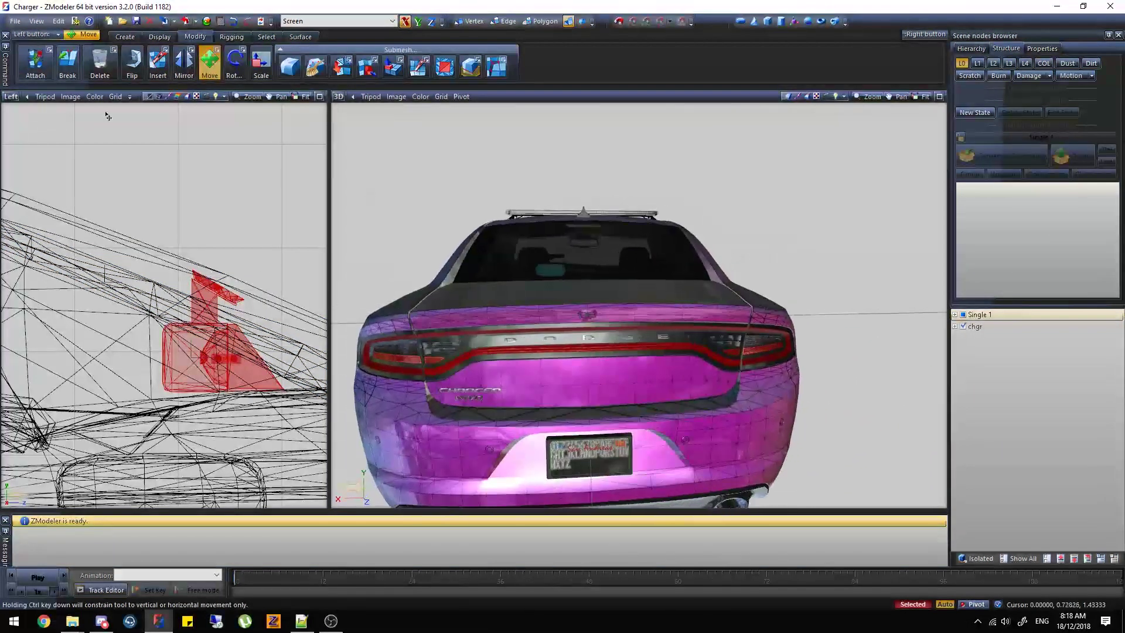
# In the Back view, scale the Single 1 light slightly smaller and move it up into the rear window opening
pyautogui.click(10, 97)
pyautogui.click(24, 167)
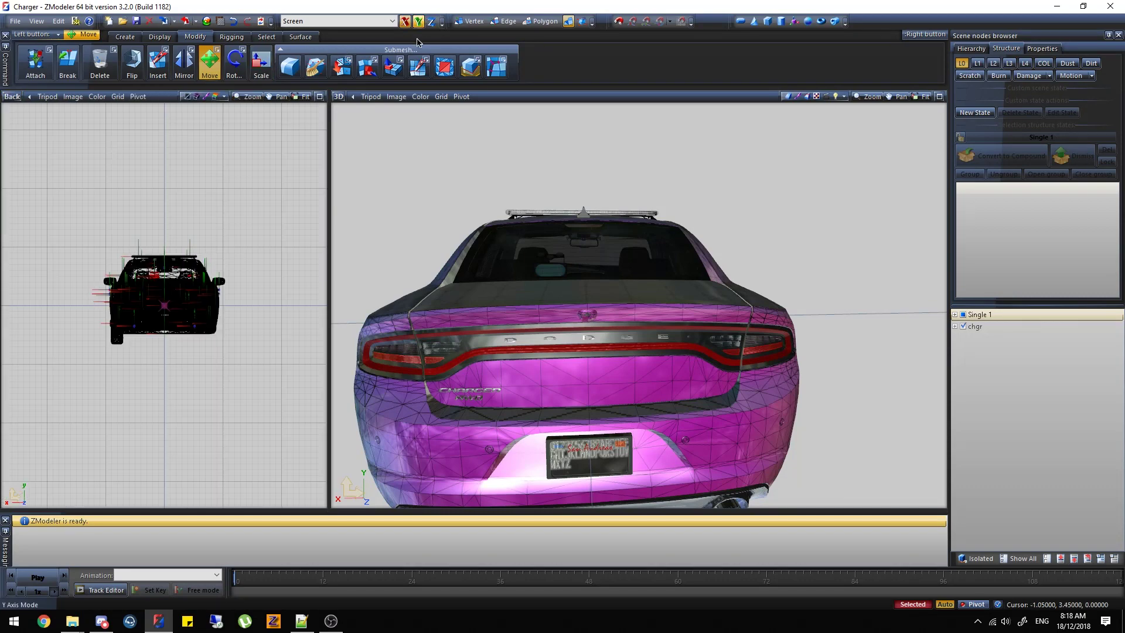
pyautogui.scroll(6, 161, 276)
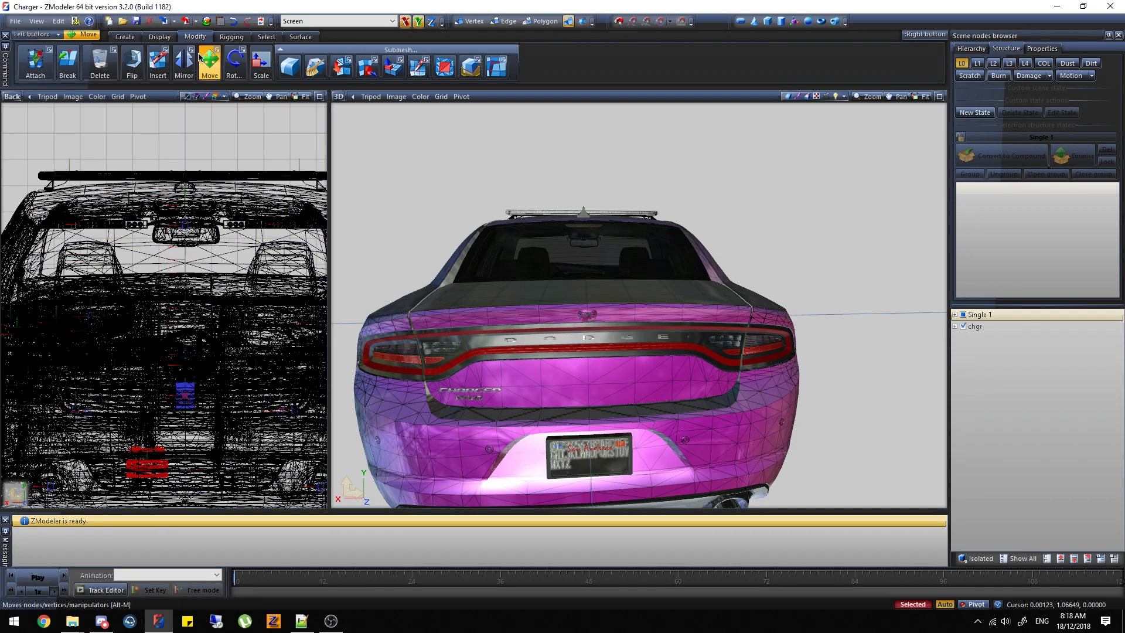
pyautogui.click(262, 63)
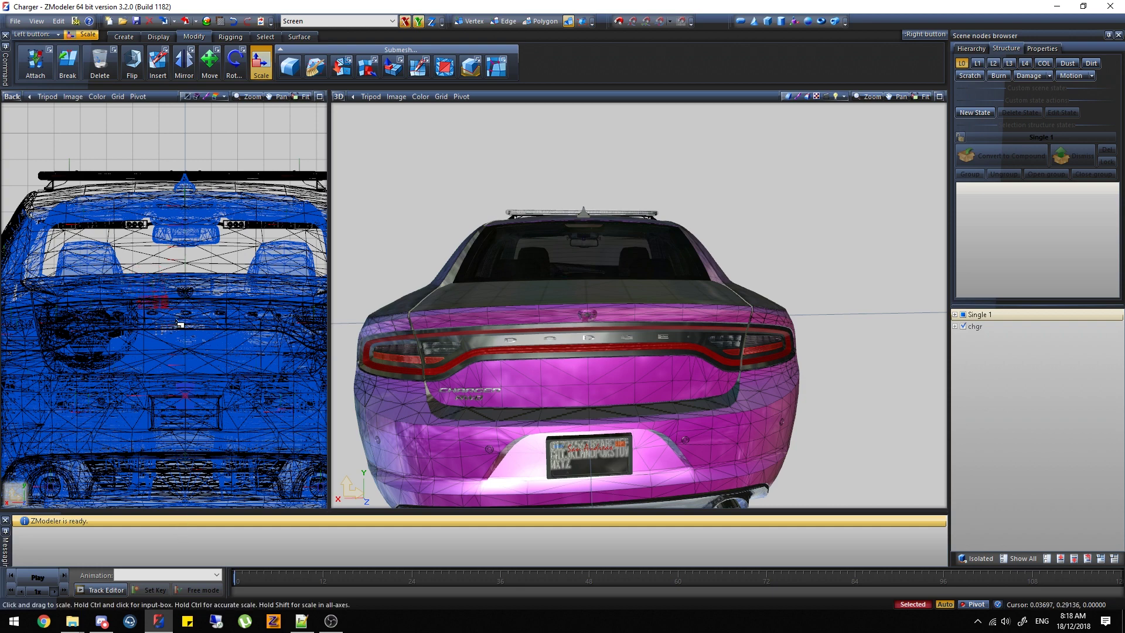
pyautogui.click(210, 63)
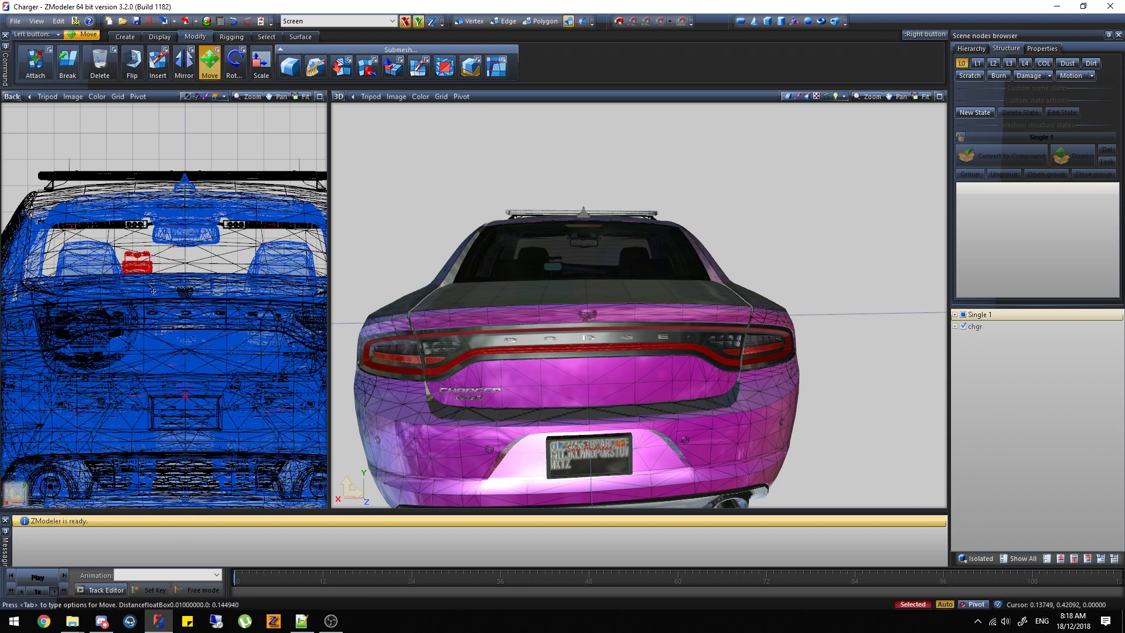
pyautogui.scroll(4, 151, 289)
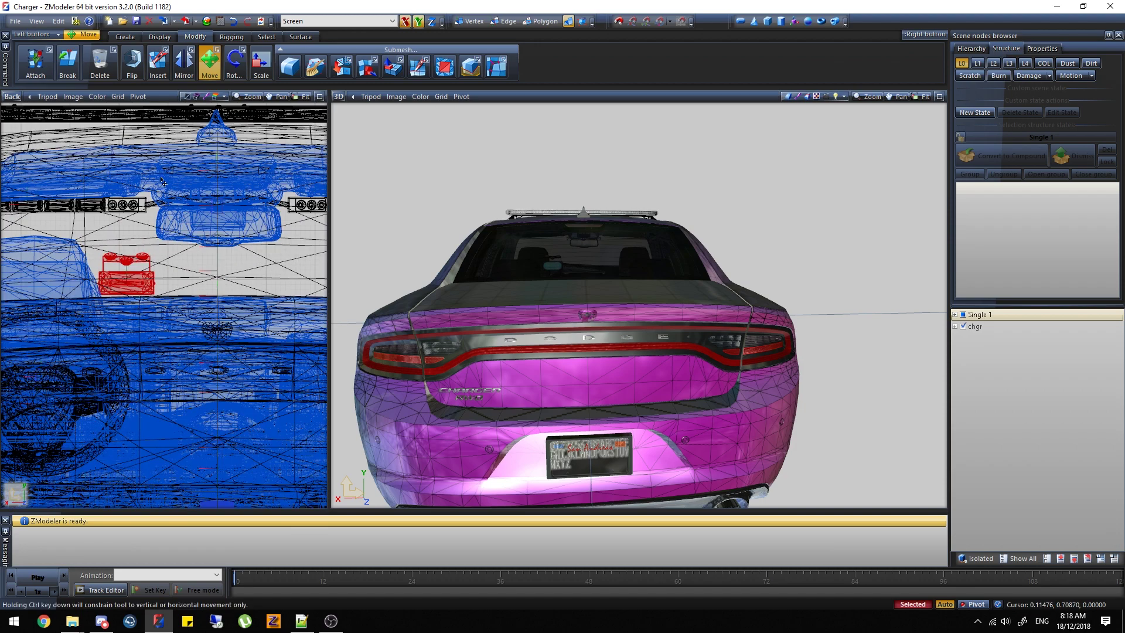
# In the Top view, move the Single 1 light toward the rear of the car
pyautogui.click(12, 96)
pyautogui.click(46, 152)
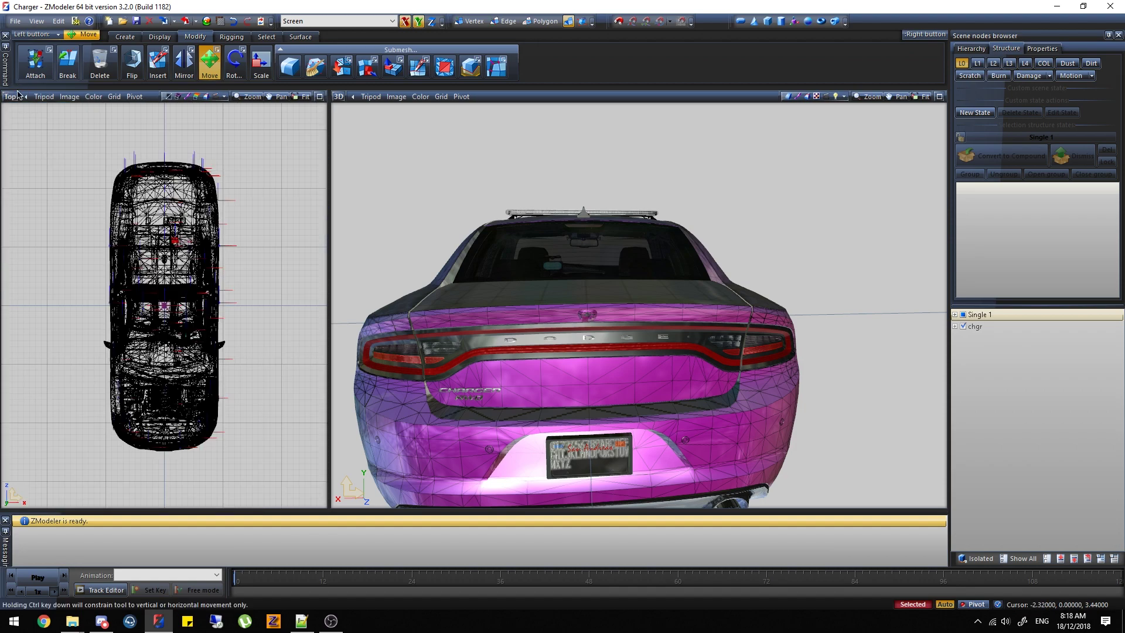
pyautogui.click(199, 270)
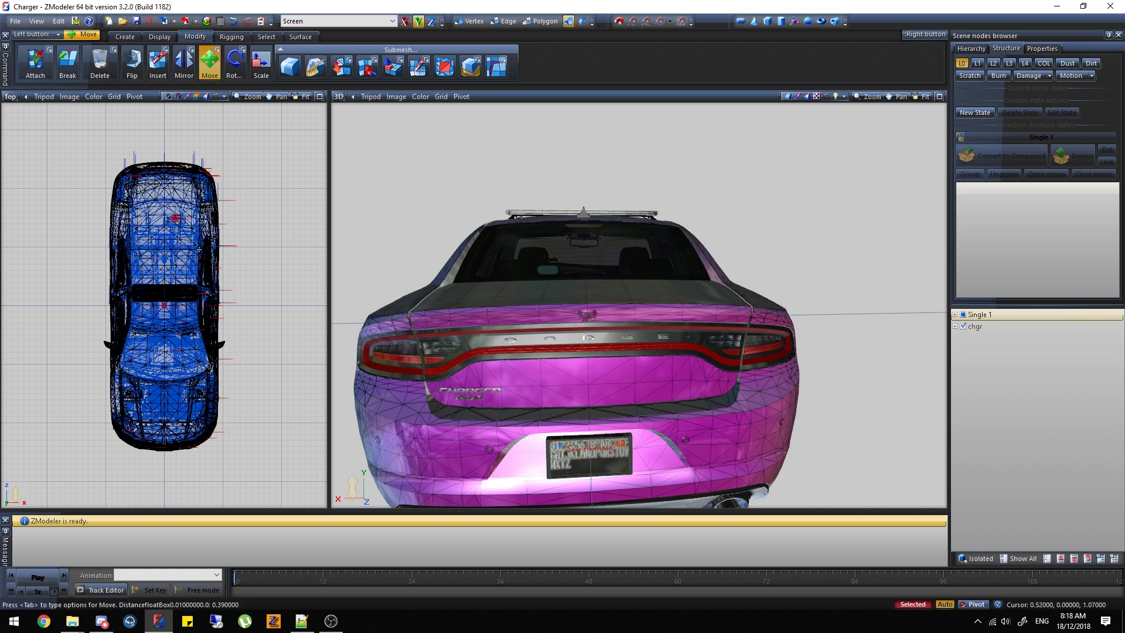
pyautogui.moveTo(195, 243); pyautogui.dragTo(195, 236)
# Nudge the Single 1 light slightly further rearward in the Top view and check its clearance from the rear glass
pyautogui.moveTo(491, 233); pyautogui.dragTo(697, 279, button='middle')
pyautogui.scroll(4, 668, 262)
pyautogui.scroll(4, 189, 167)
pyautogui.moveTo(171, 211); pyautogui.dragTo(171, 210)
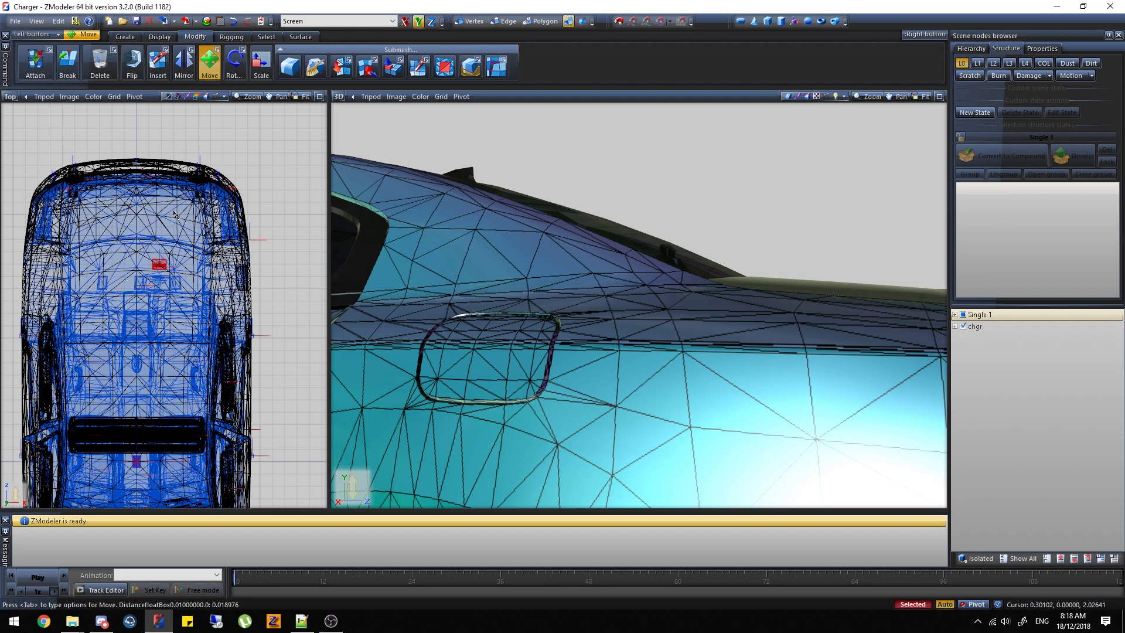
pyautogui.moveTo(174, 213); pyautogui.dragTo(174, 212)
pyautogui.scroll(4, 667, 232)
pyautogui.moveTo(669, 230); pyautogui.dragTo(668, 232, button='middle')
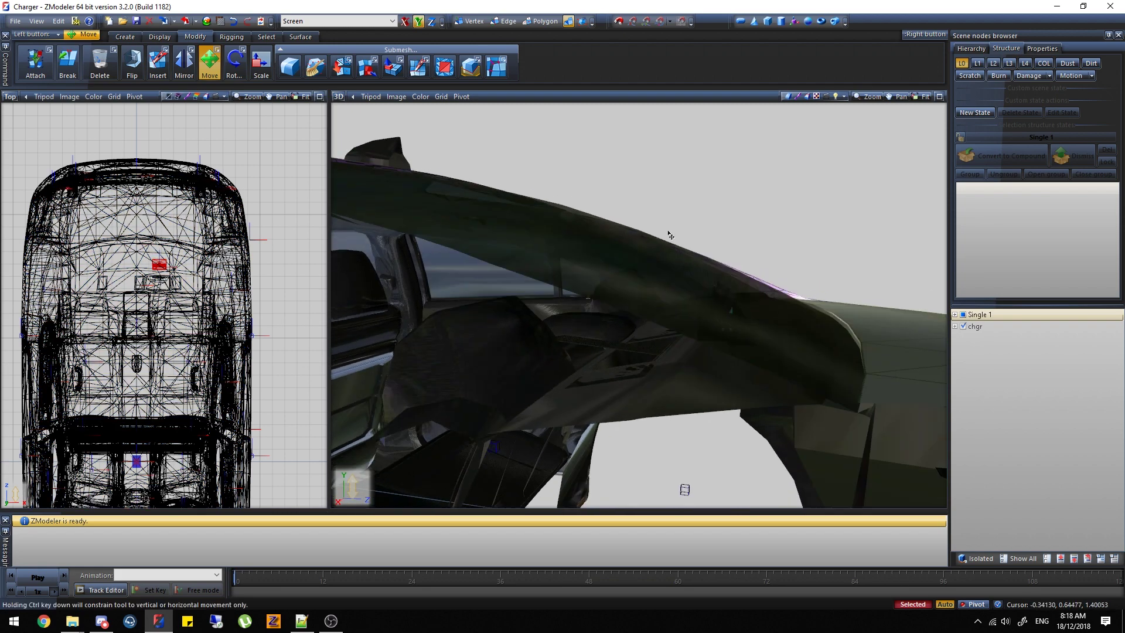
# Nudge the Single 1 light slightly forward in the Top view beneath the rear glass
pyautogui.scroll(-5, 670, 235)
pyautogui.scroll(3, 185, 264)
pyautogui.scroll(2, 107, 269)
pyautogui.rightClick(107, 269)
pyautogui.click(302, 5)
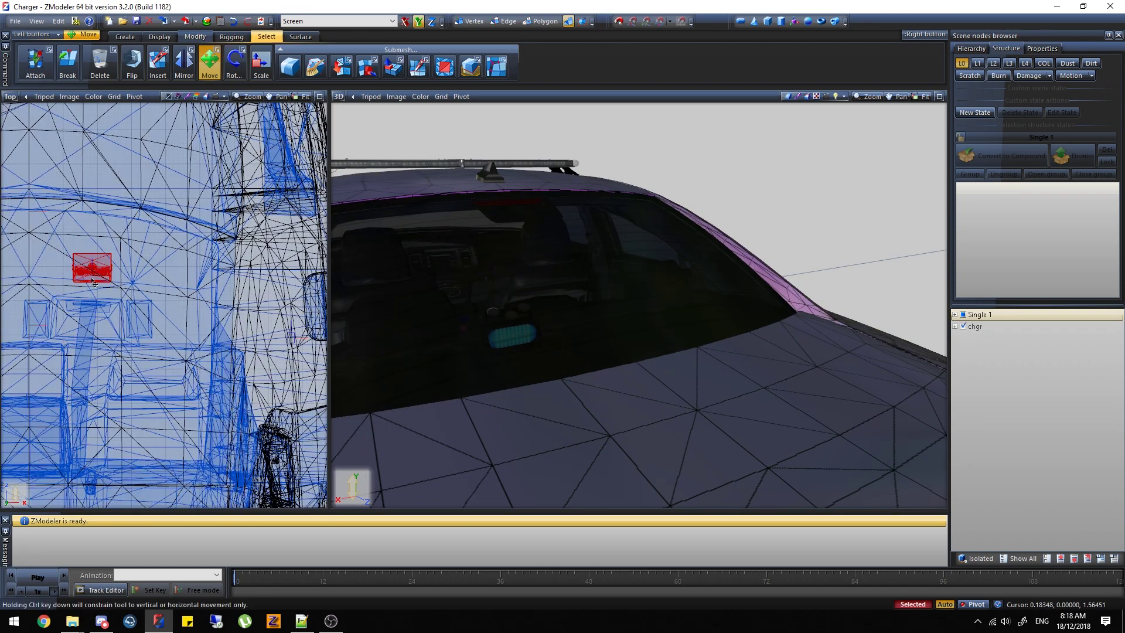
pyautogui.moveTo(93, 276); pyautogui.dragTo(93, 276)
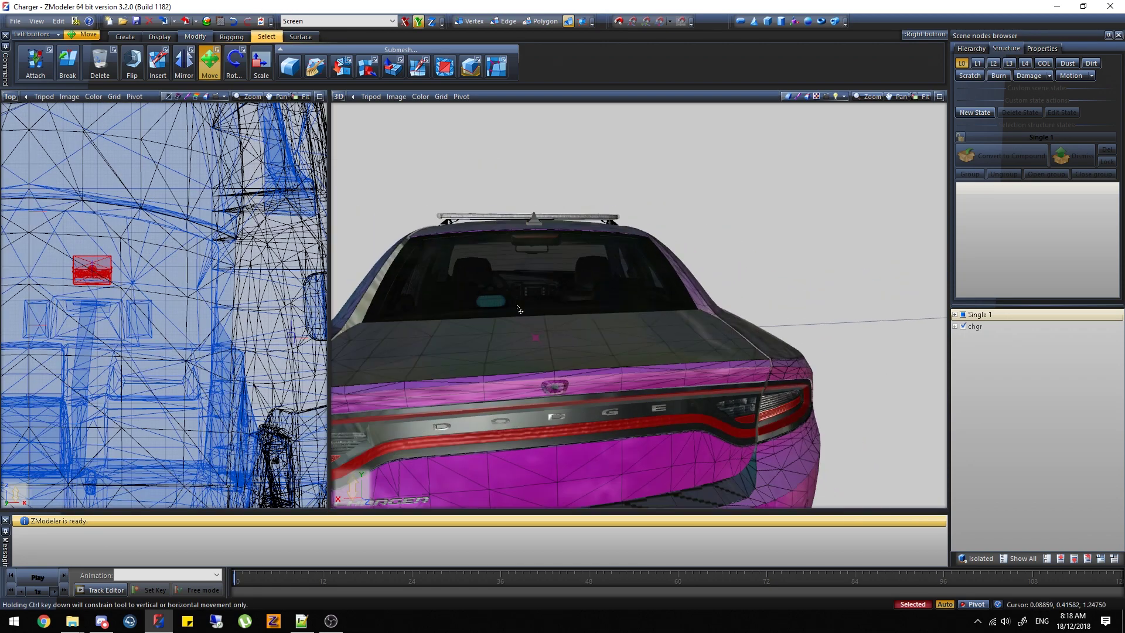
# Switch from the Top view to the Back view and make one copy of the Single 1 light
pyautogui.click(10, 96)
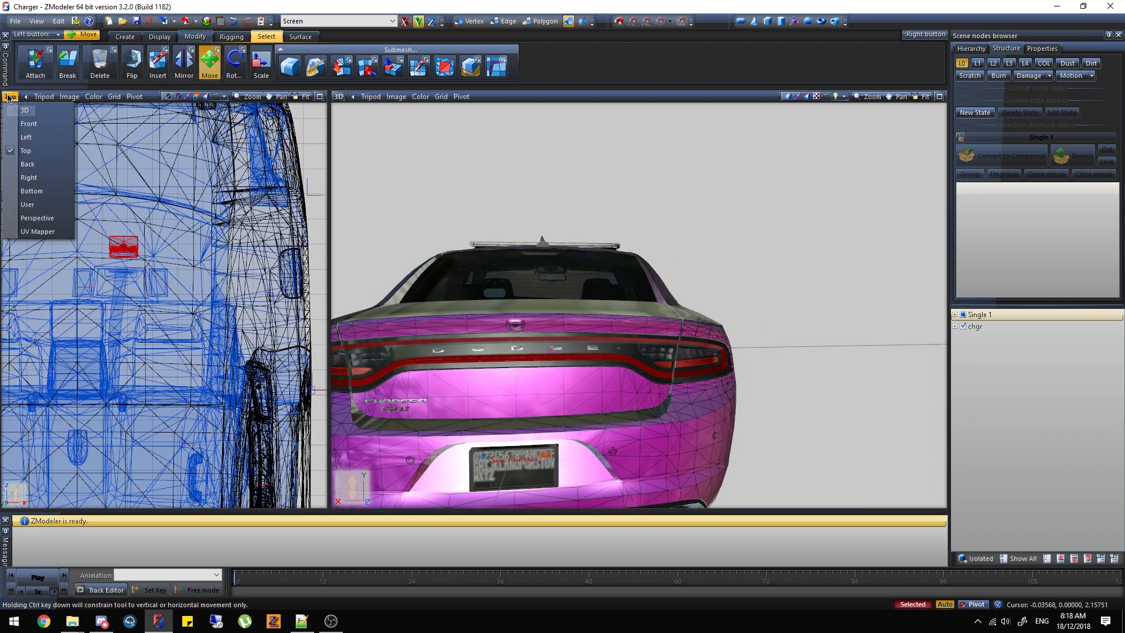
pyautogui.click(28, 164)
pyautogui.click(125, 37)
pyautogui.click(31, 71)
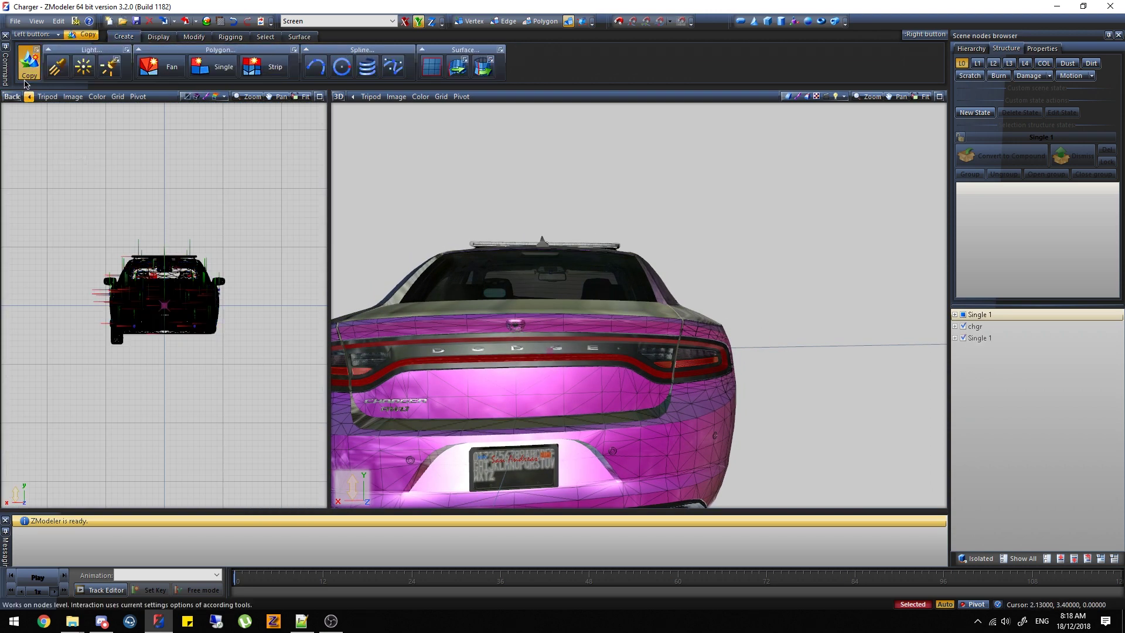
# Move one Single 1 light along X only to the opposite side of the rear window and show the other one again
pyautogui.click(194, 37)
pyautogui.click(209, 61)
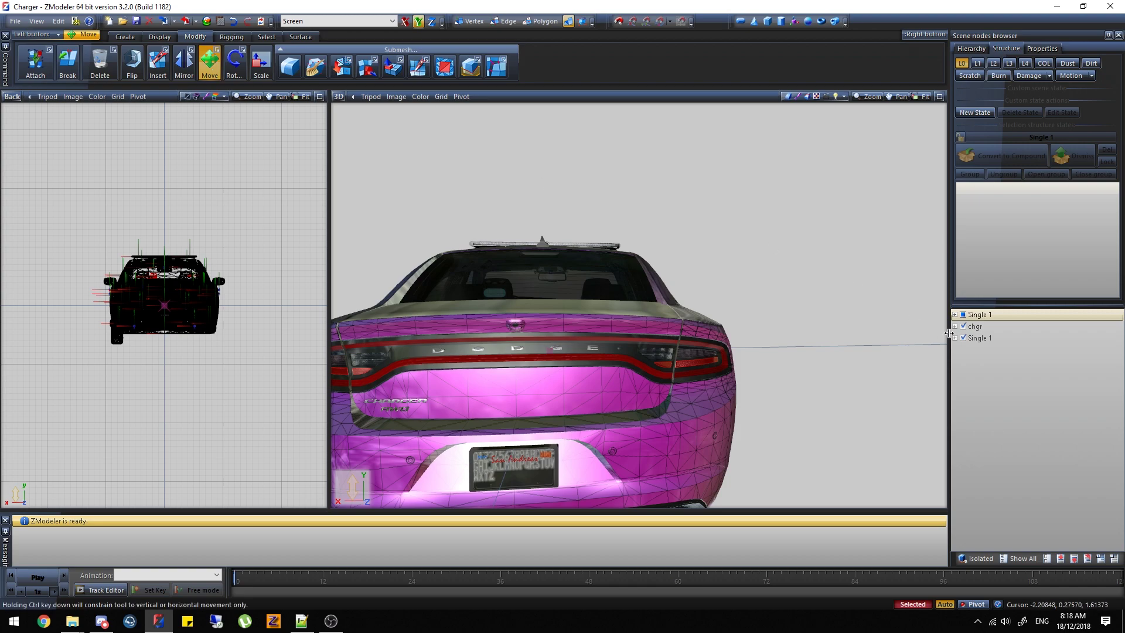
pyautogui.click(416, 23)
pyautogui.scroll(5, 227, 288)
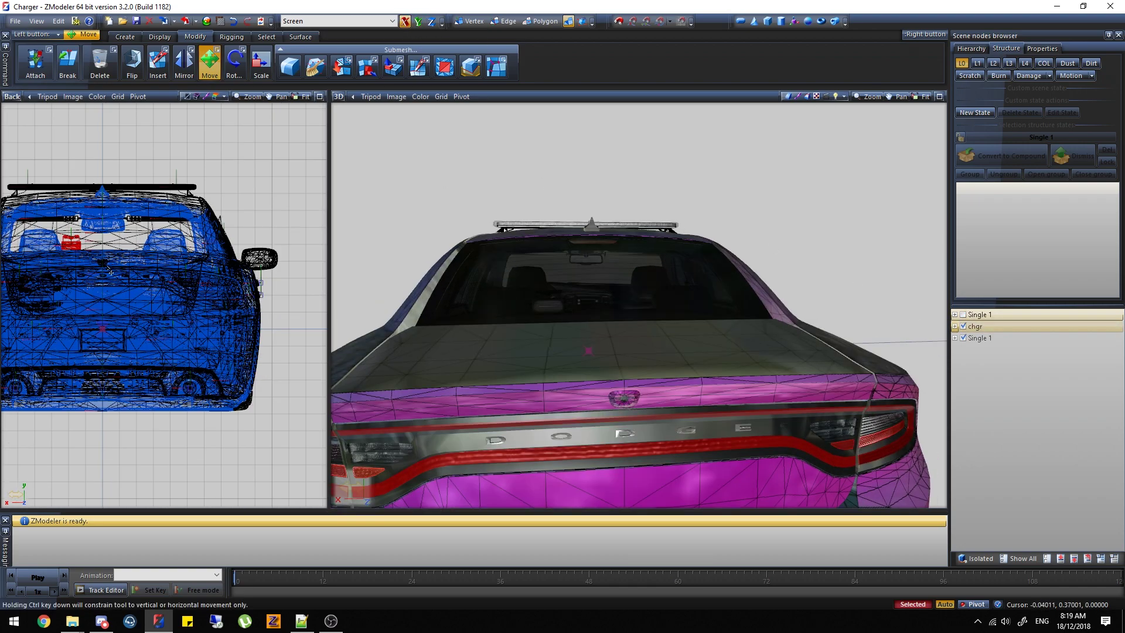
pyautogui.scroll(5, 108, 273)
pyautogui.moveTo(70, 253); pyautogui.dragTo(256, 254)
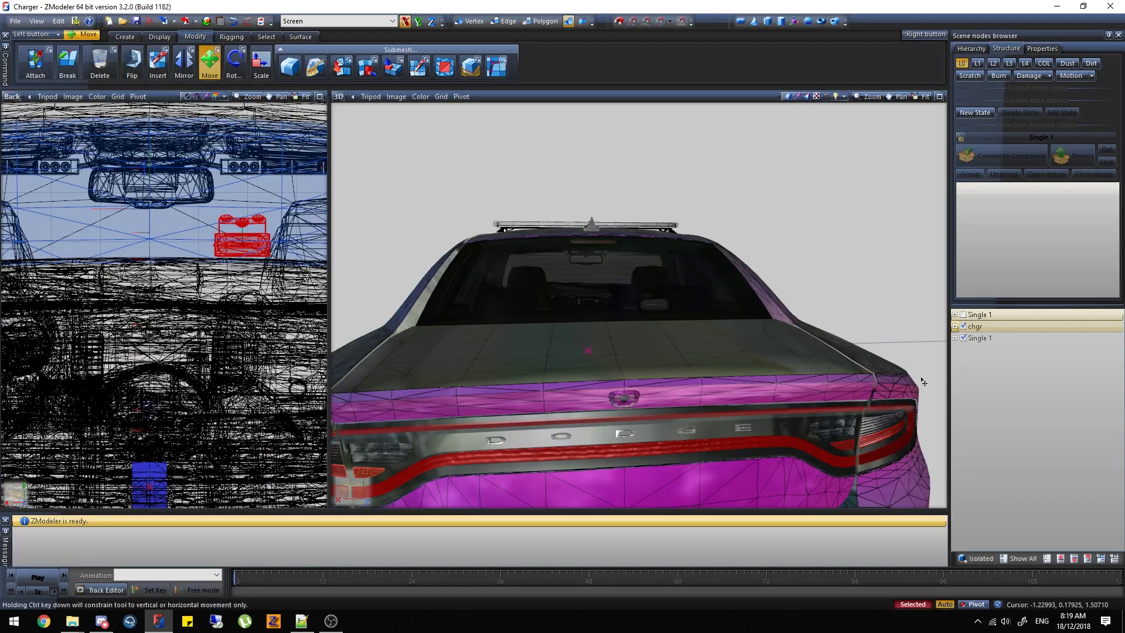
pyautogui.click(963, 315)
pyautogui.moveTo(816, 314); pyautogui.dragTo(826, 315, button='middle')
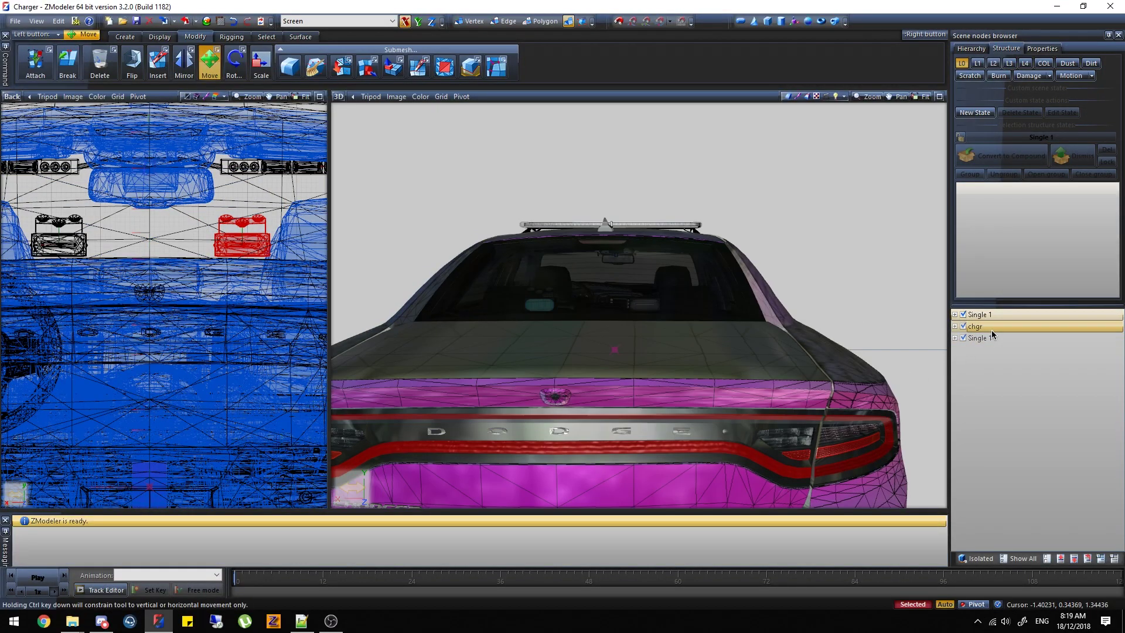
# Deselect the moved light and hide the chgr car model, leaving only the two Single 1 lights displayed
pyautogui.scroll(2, 233, 236)
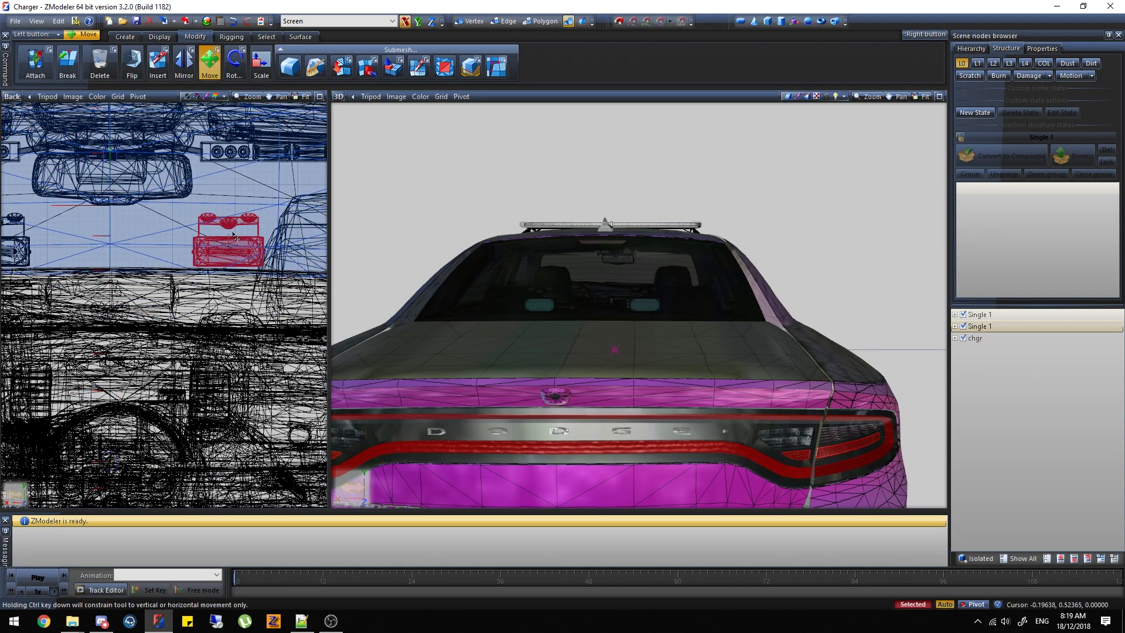
pyautogui.scroll(-5, 234, 236)
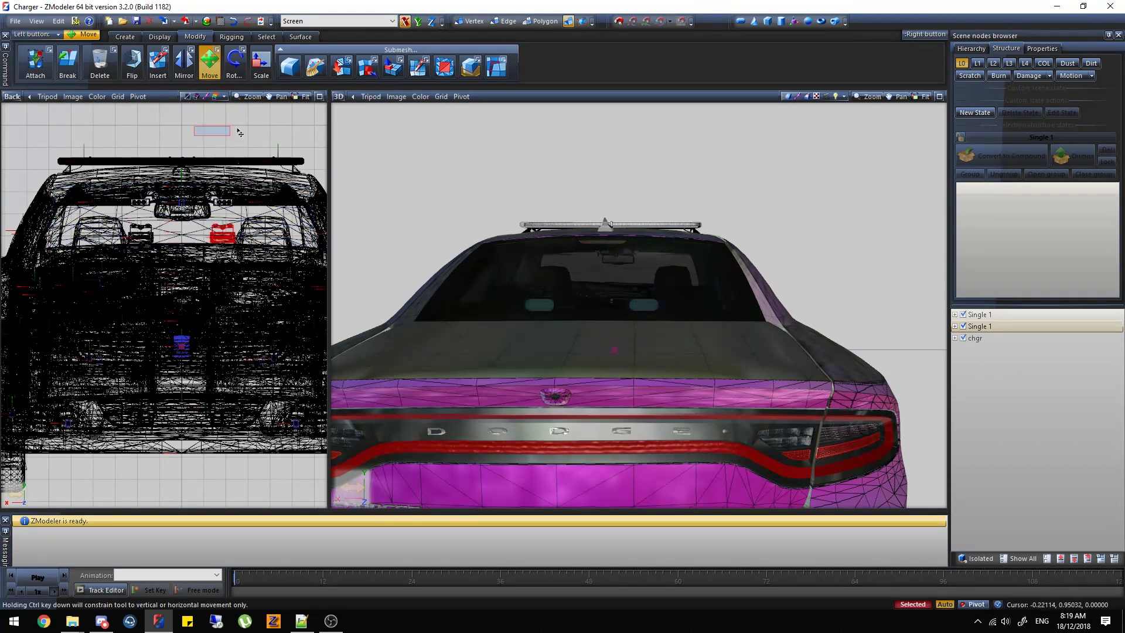
pyautogui.press('Escape')
pyautogui.moveTo(538, 207); pyautogui.dragTo(624, 222, button='middle')
pyautogui.click(970, 316)
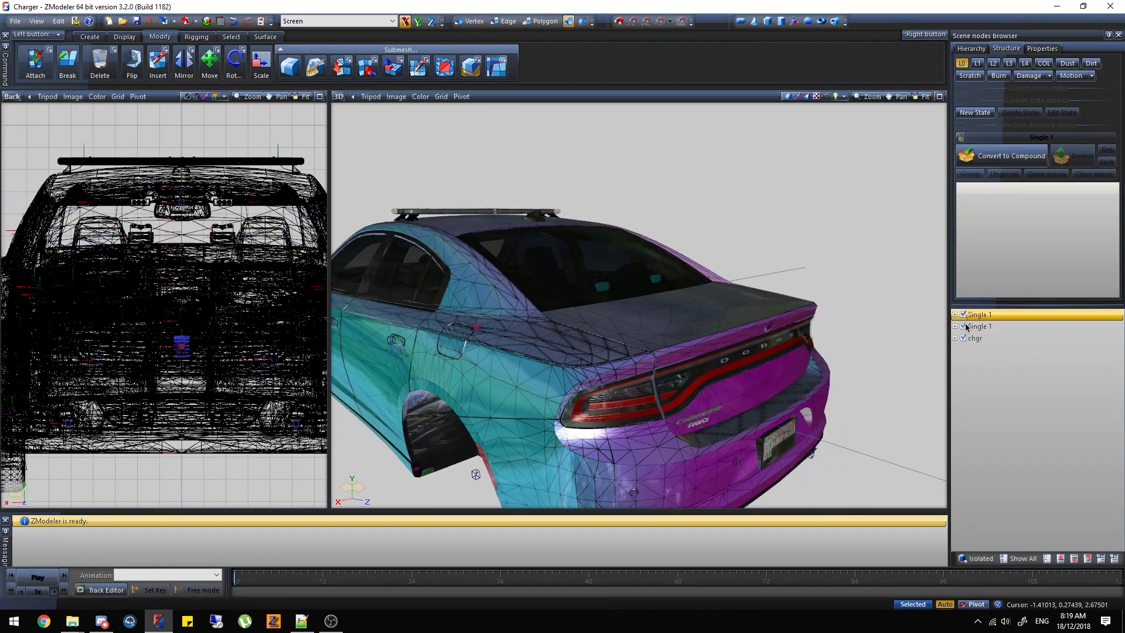
pyautogui.click(961, 338)
# Place both Single 1 lights below chgr and move their Single Plate 1 and Cylinder001 children out to the root level
pyautogui.click(986, 316)
pyautogui.keyDown('ctrl'); pyautogui.click(988, 326); pyautogui.keyUp('ctrl')
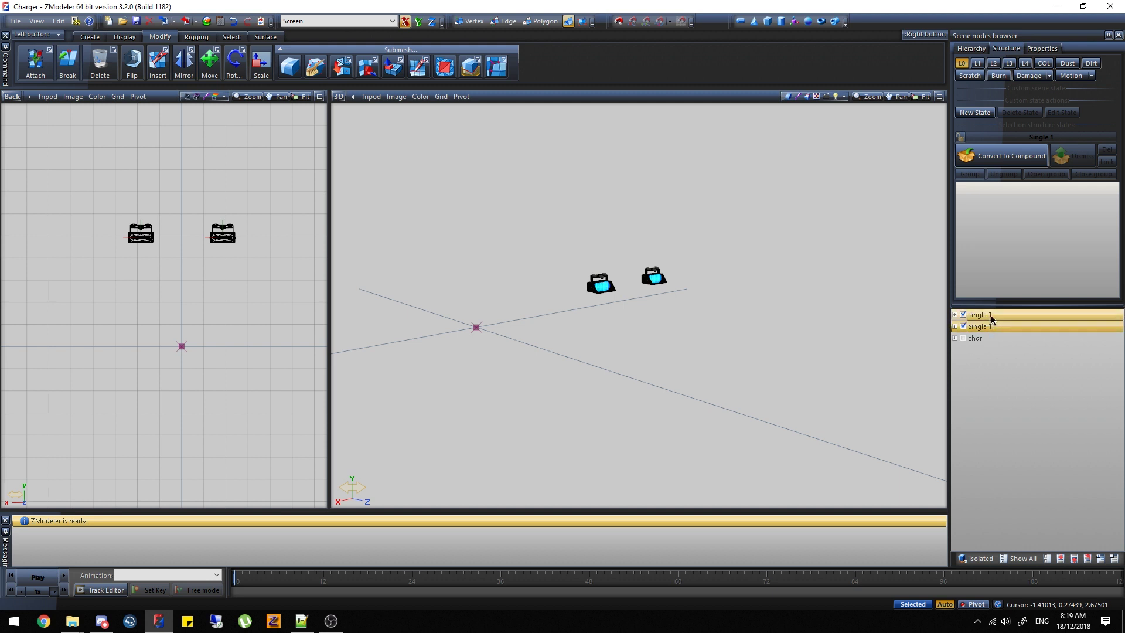
pyautogui.moveTo(1006, 318); pyautogui.dragTo(1013, 411)
pyautogui.click(963, 318)
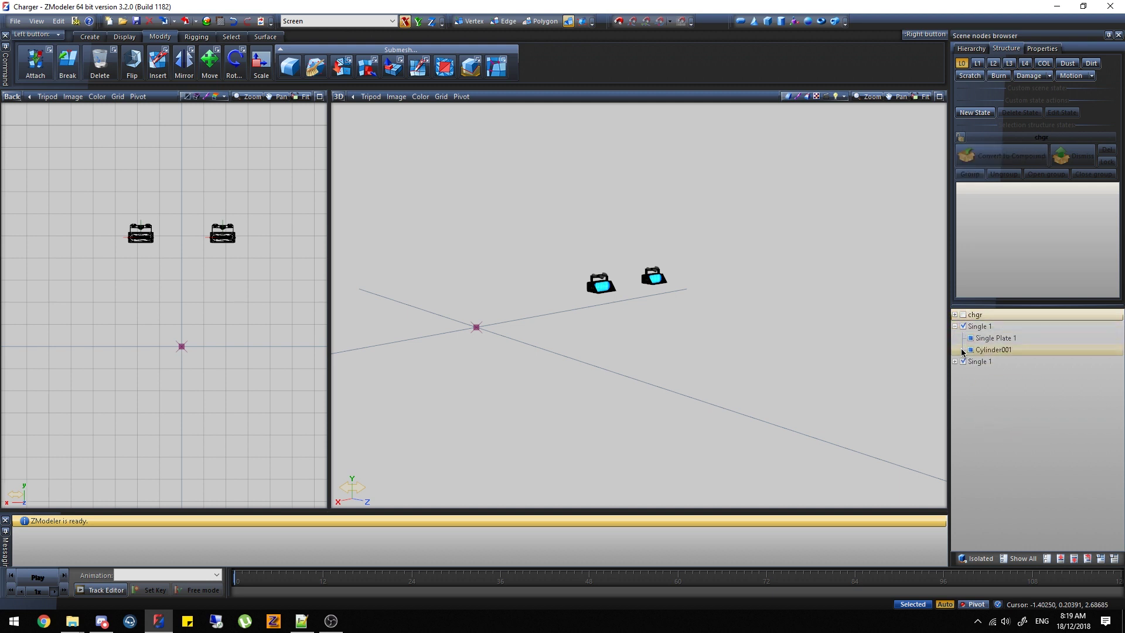
pyautogui.click(991, 338)
pyautogui.keyDown('ctrl'); pyautogui.click(994, 350); pyautogui.keyUp('ctrl')
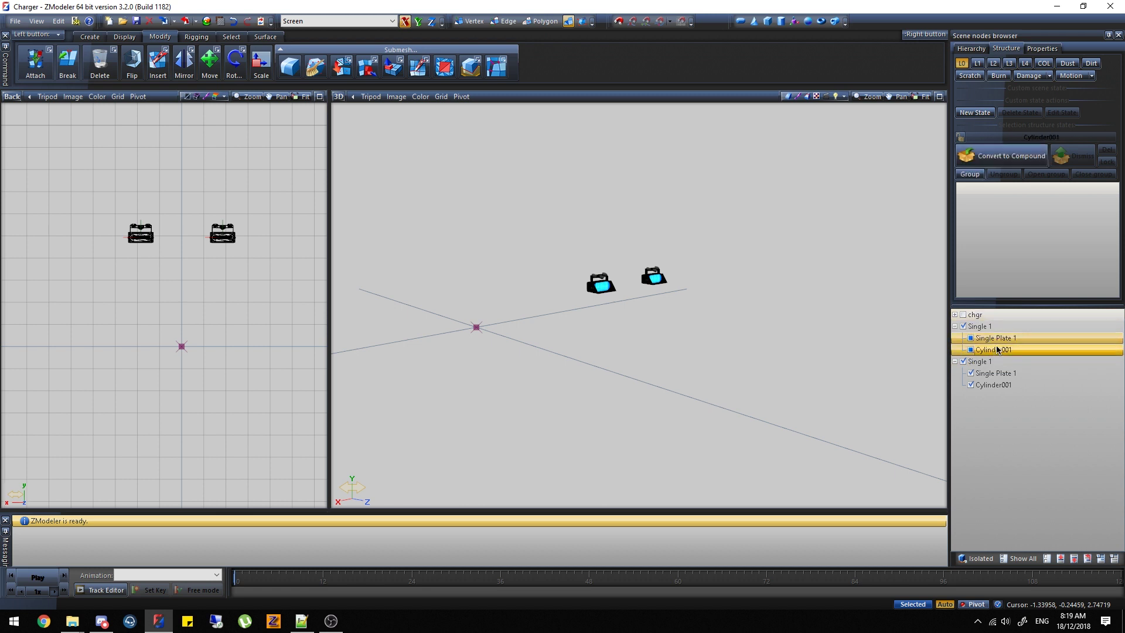
pyautogui.moveTo(1000, 464); pyautogui.dragTo(999, 463)
# Hide both Cylinder001 lenses and attach the two Single 1 bodies into one mesh
pyautogui.click(962, 361)
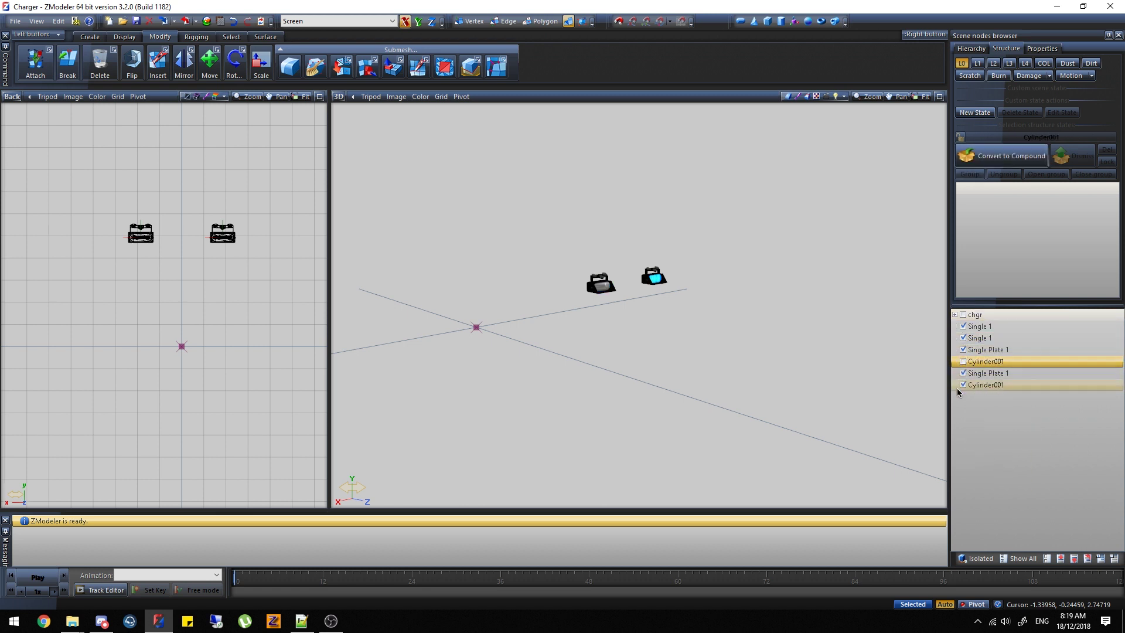
pyautogui.click(40, 65)
pyautogui.scroll(4, 152, 226)
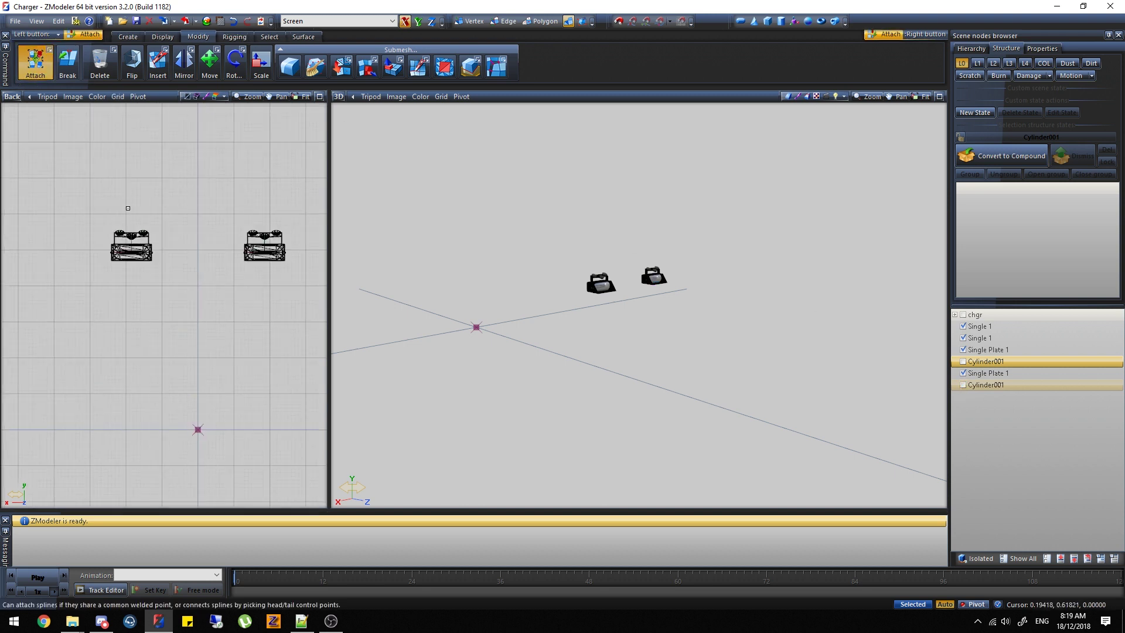
pyautogui.moveTo(142, 250); pyautogui.dragTo(316, 254)
pyautogui.click(316, 252)
# Attach both Single Plate 1 parts to the combined Single 1 mesh and leave the Attach tool
pyautogui.scroll(2, 296, 249)
pyautogui.scroll(3, 264, 243)
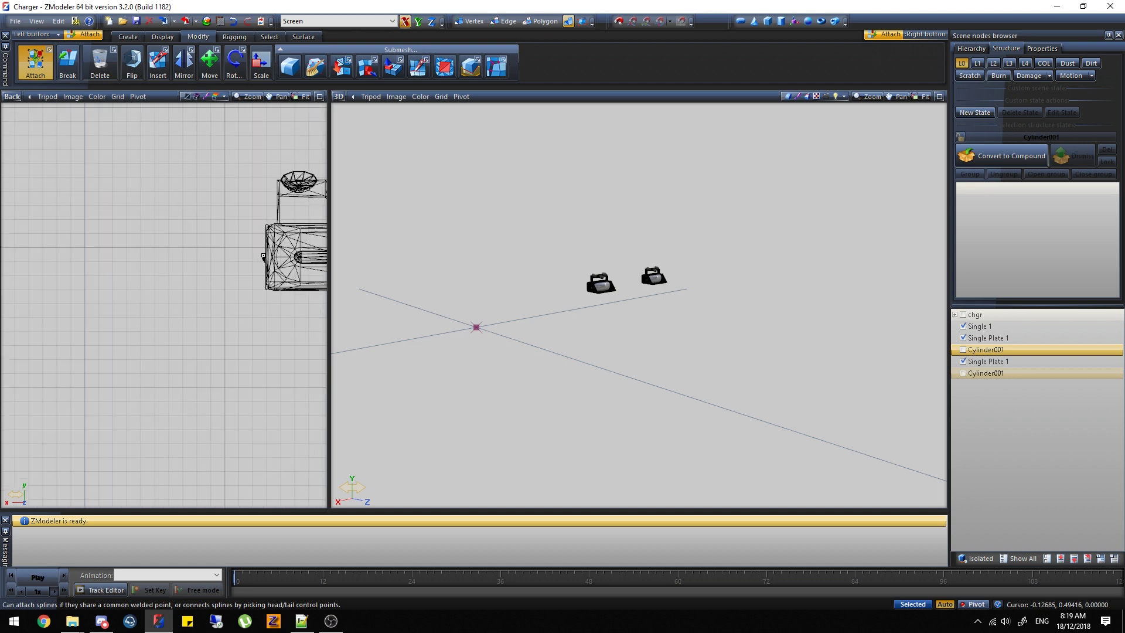
pyautogui.scroll(3, 263, 268)
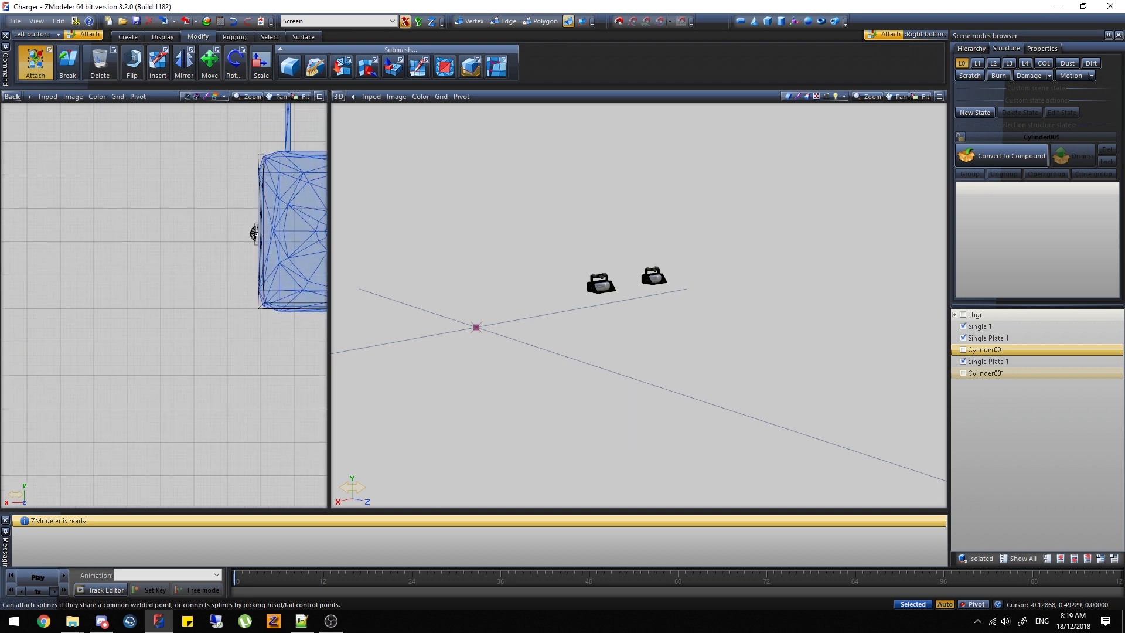
pyautogui.click(288, 222)
pyautogui.scroll(-8, 270, 249)
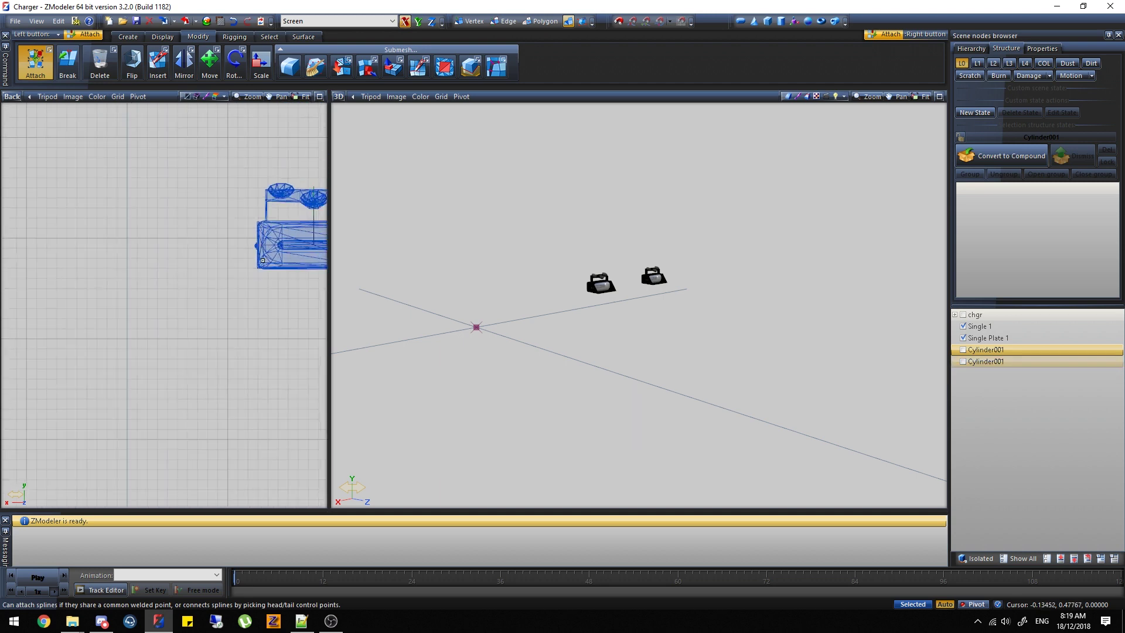
pyautogui.scroll(3, 112, 253)
pyautogui.scroll(4, 160, 270)
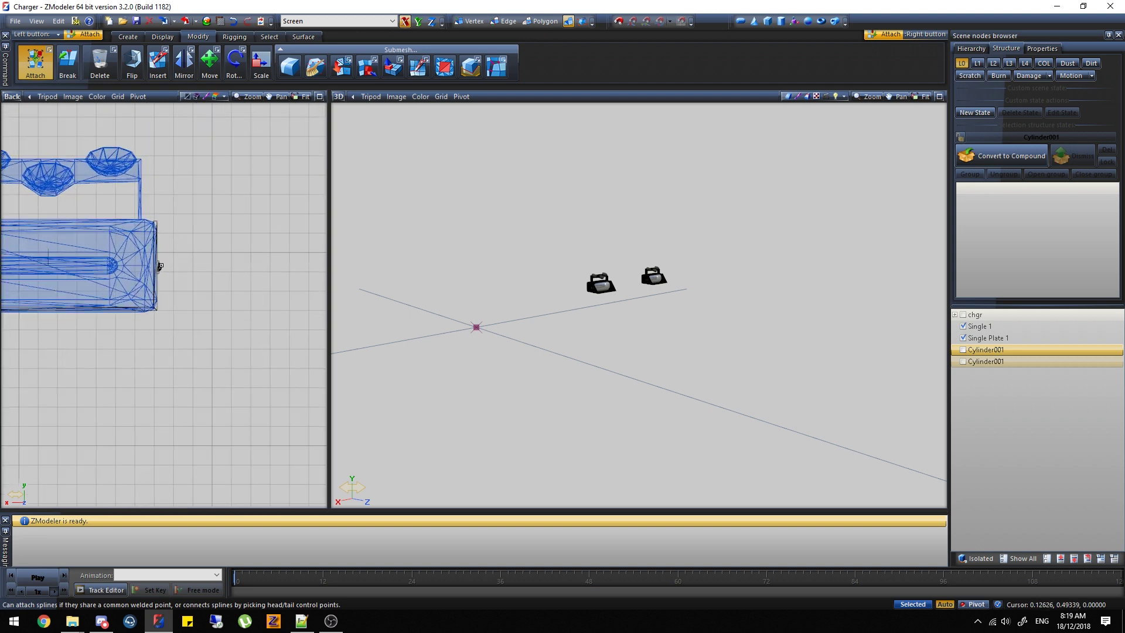
pyautogui.click(157, 265)
pyautogui.click(33, 68)
pyautogui.scroll(-9, 170, 298)
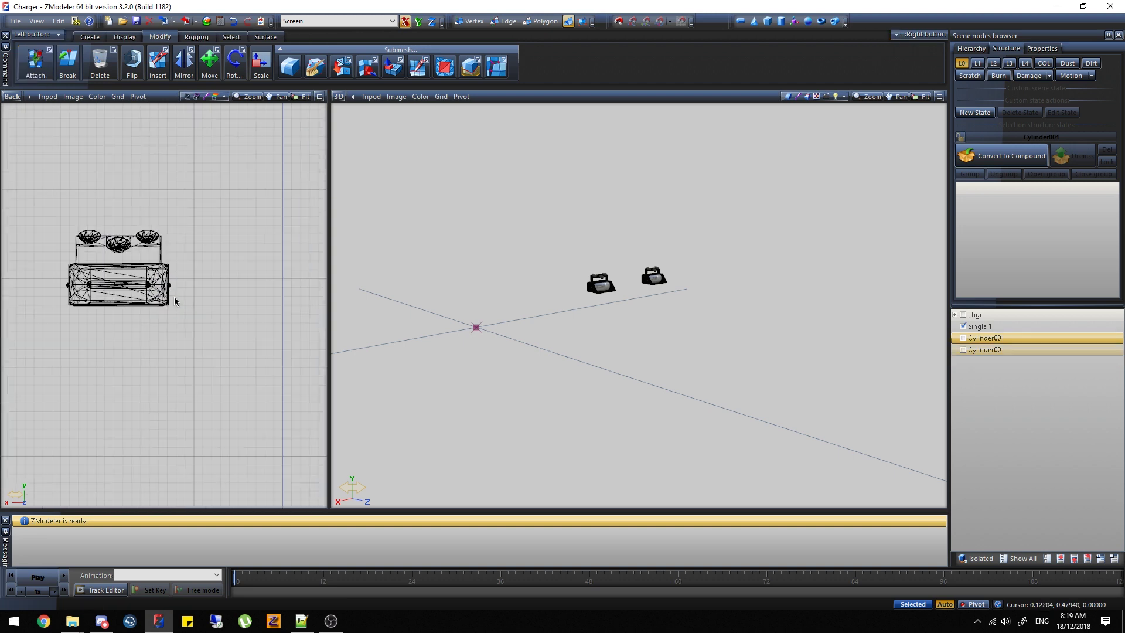
# Rename the combined Single 1 node to misc_1
pyautogui.click(1030, 329)
pyautogui.doubleClick(1029, 327)
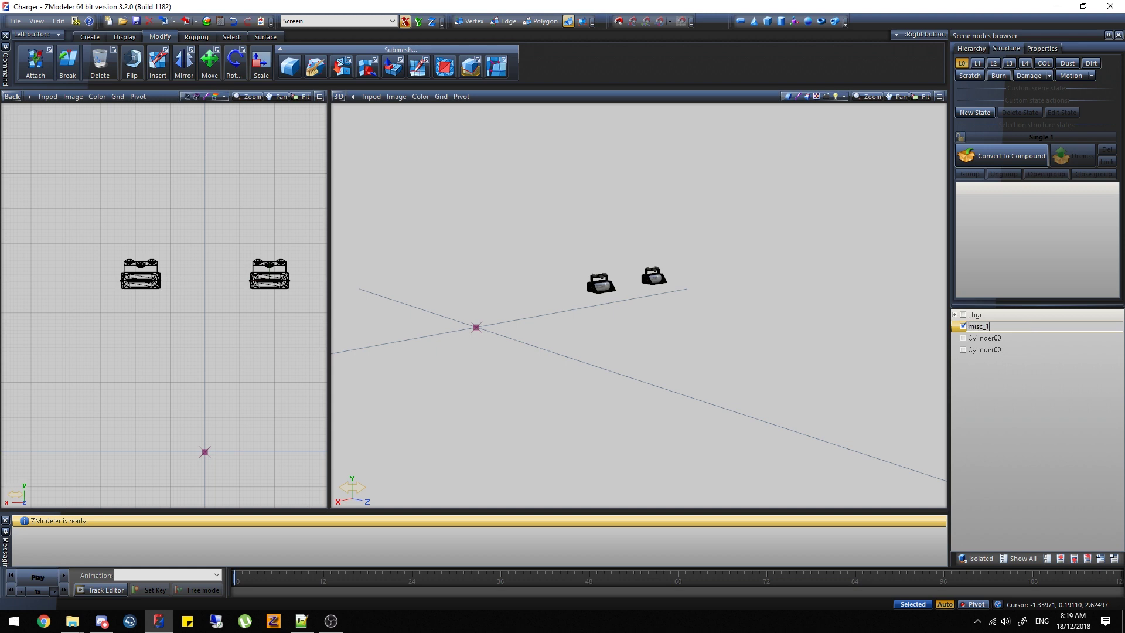
pyautogui.write('misc_1')
pyautogui.press('Return')
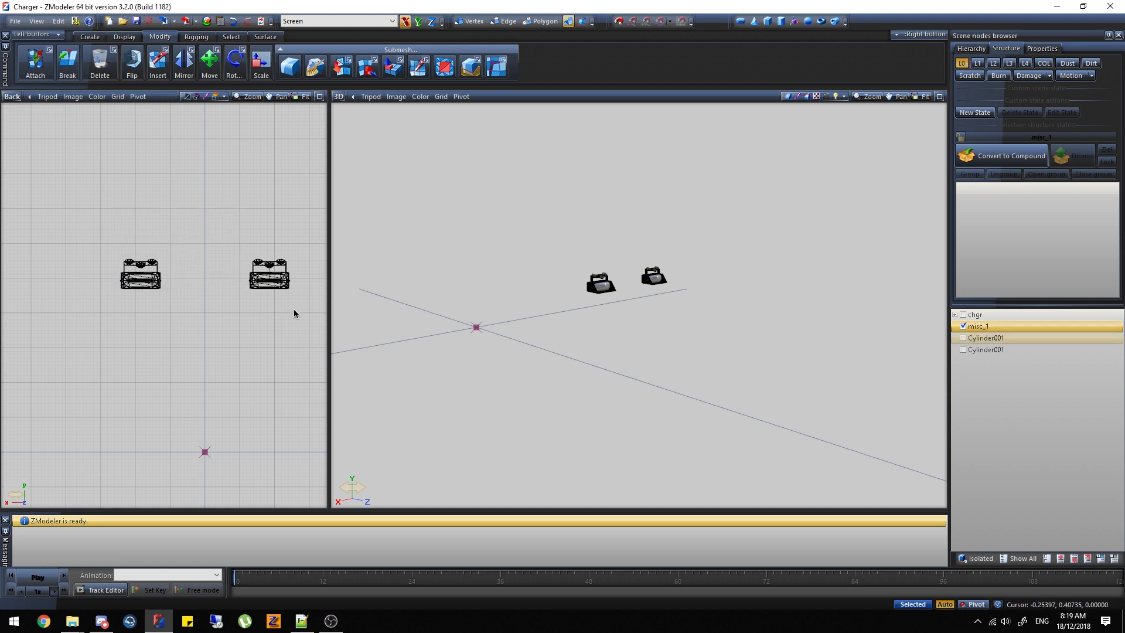
# Select the misc_1 mesh and create four copies of it
pyautogui.moveTo(344, 320)
pyautogui.mouseDown(button='middle')
pyautogui.moveTo(318, 328)
pyautogui.moveTo(398, 353)
pyautogui.moveTo(323, 316)
pyautogui.mouseUp(button='middle')
pyautogui.hotkey('ctrl', 'a')
pyautogui.click(90, 37)
pyautogui.click(30, 76)
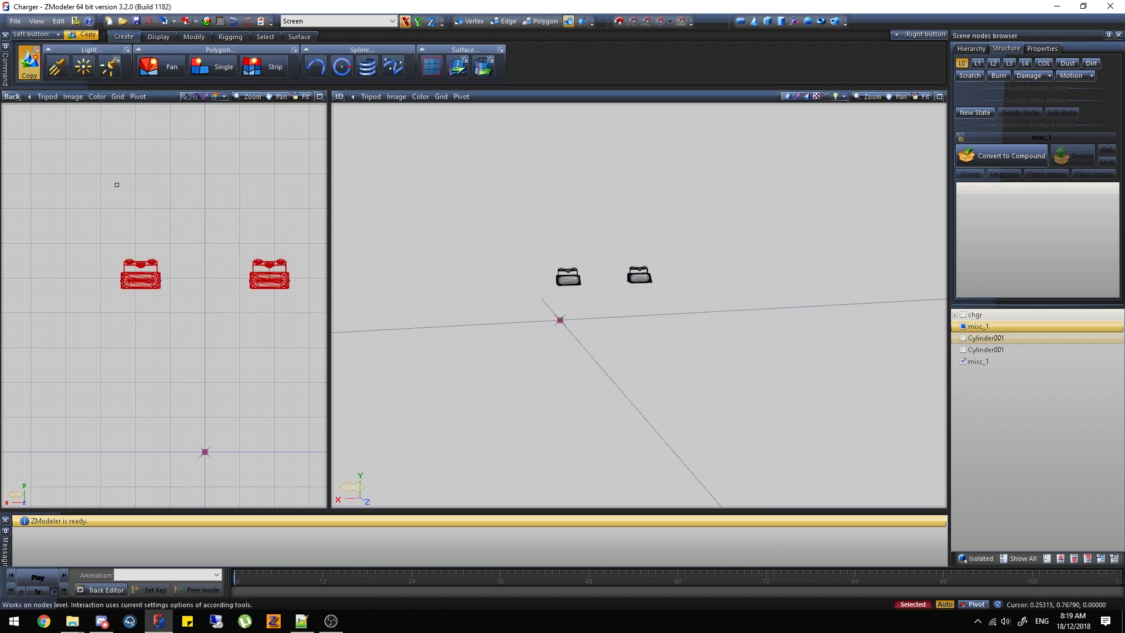
pyautogui.click(118, 186)
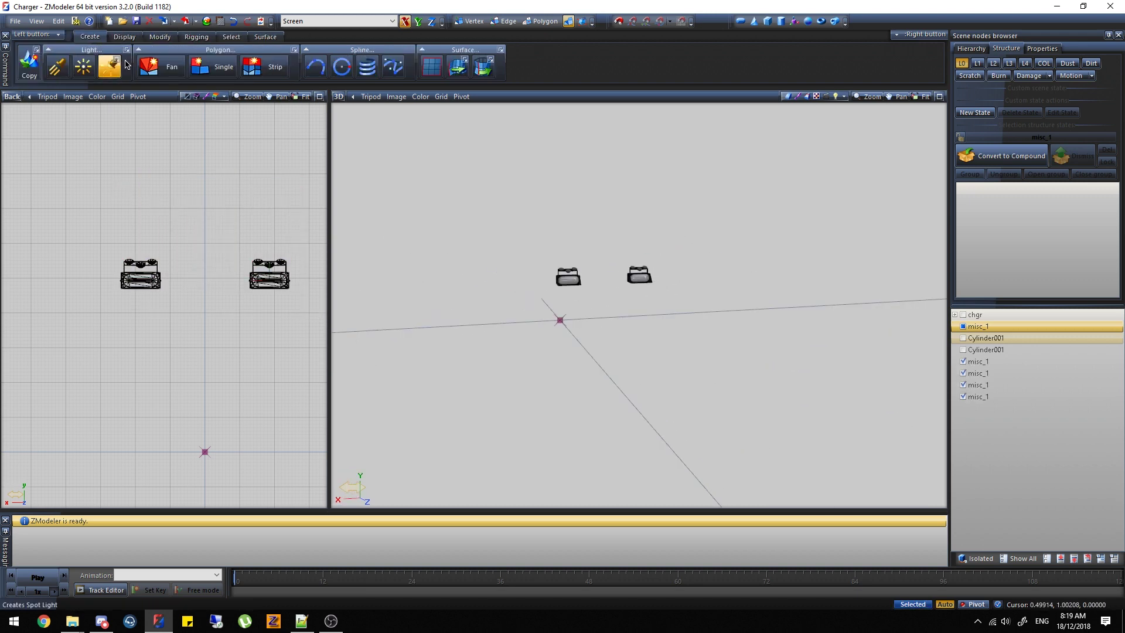
pyautogui.click(174, 40)
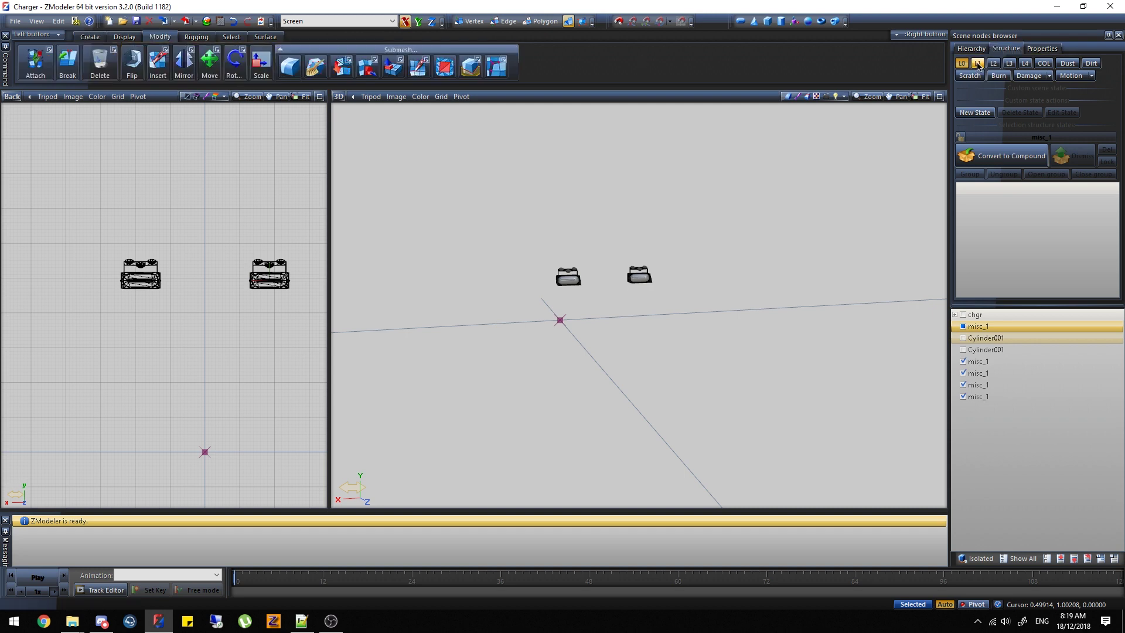
# Convert the original misc_1 node into a compound
pyautogui.rightClick(1019, 328)
pyautogui.moveTo(1028, 335)
pyautogui.click(990, 338)
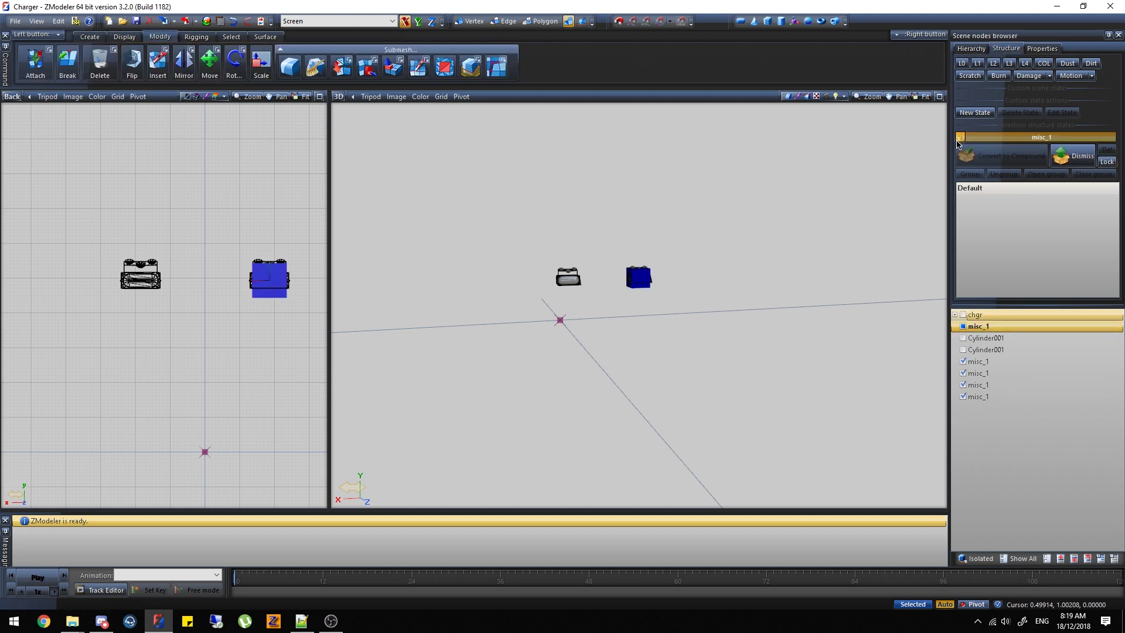
# Assign the four misc_1 copies to the L0, L1, L2 and L3 states of the misc_1 compound
pyautogui.click(962, 63)
pyautogui.moveTo(1026, 366); pyautogui.dragTo(1008, 327)
pyautogui.click(977, 63)
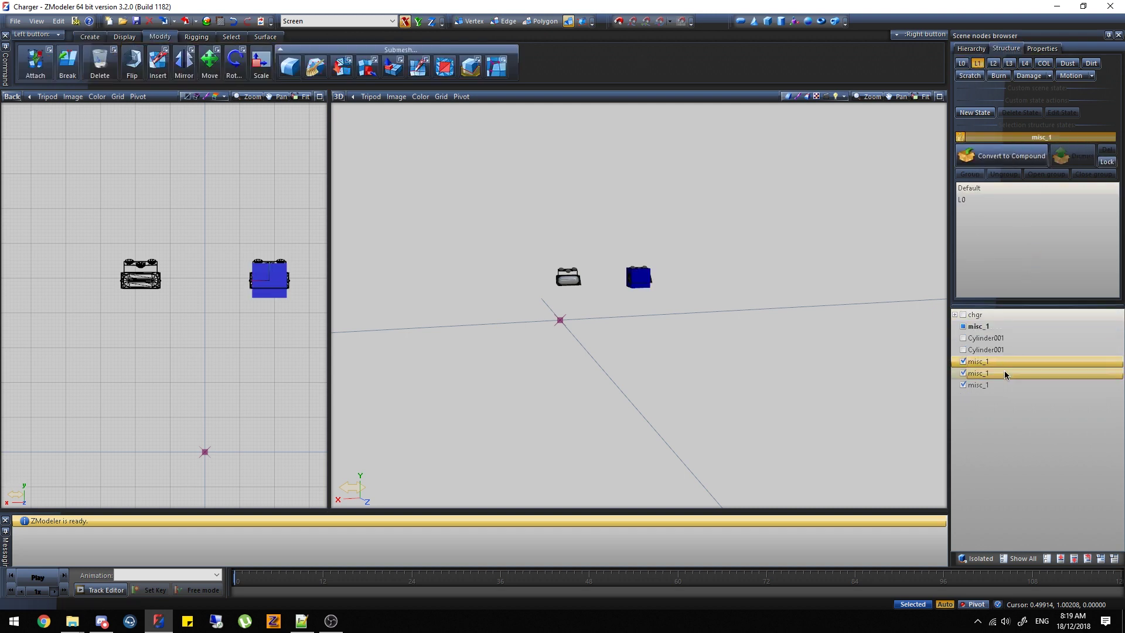
pyautogui.moveTo(1005, 374); pyautogui.dragTo(999, 327)
pyautogui.click(995, 65)
pyautogui.moveTo(1009, 373); pyautogui.dragTo(998, 327)
pyautogui.click(1011, 63)
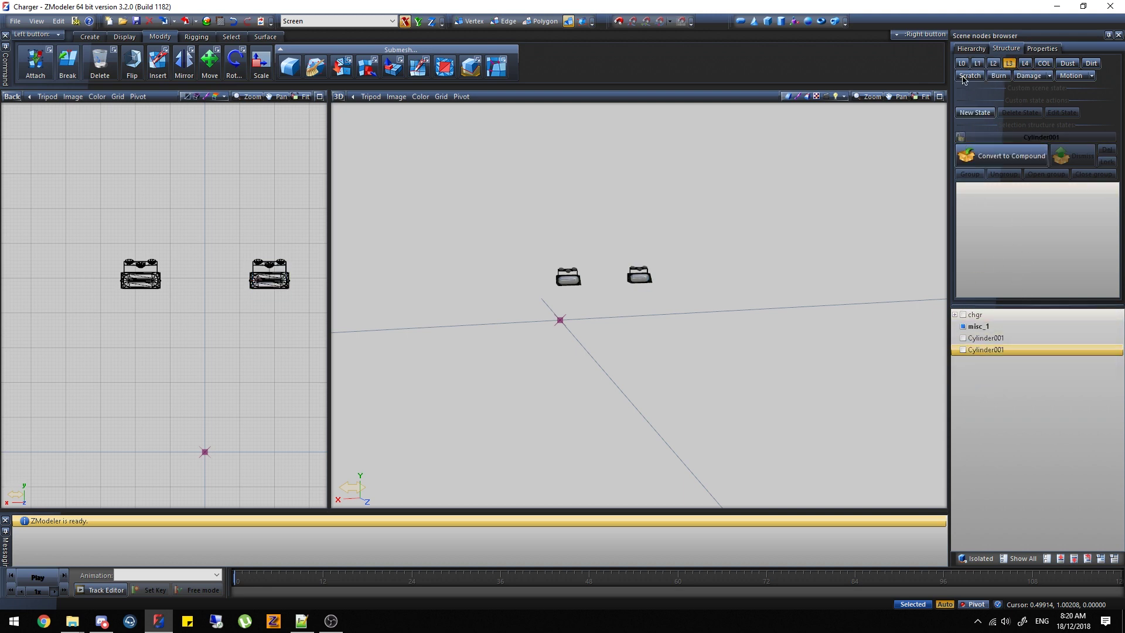
# Show both Cylinder001 lenses and hide the misc_1 compound
pyautogui.click(963, 338)
pyautogui.click(963, 351)
pyautogui.moveTo(927, 345); pyautogui.dragTo(856, 335, button='middle')
pyautogui.click(964, 327)
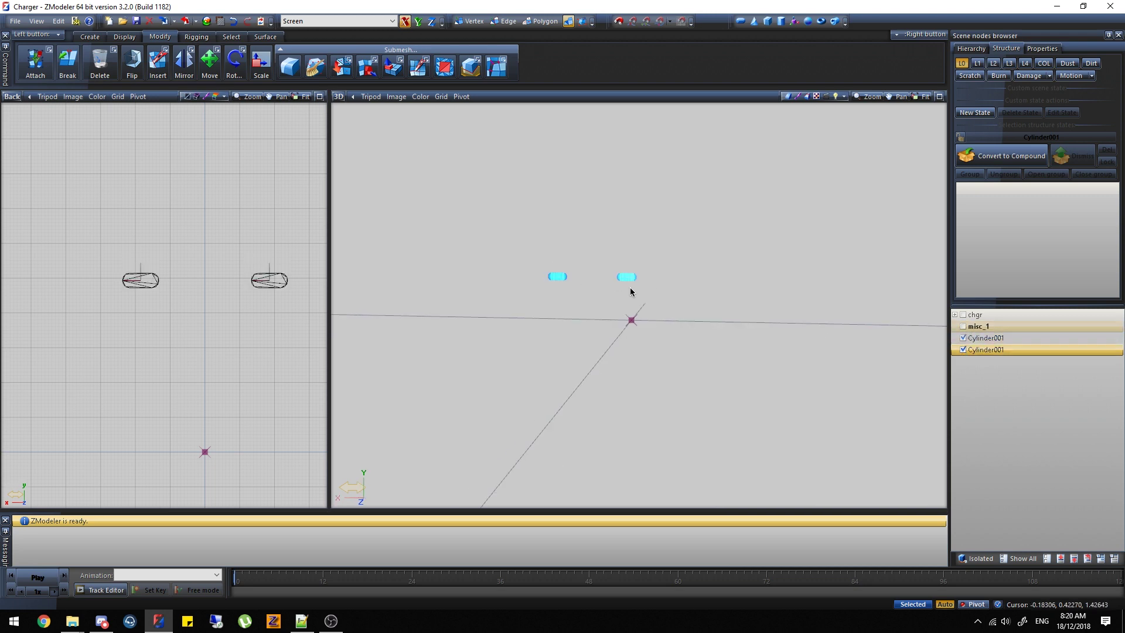
# Create a box-shaped dummy helper and set its X, Y and Z scale to 0.015
pyautogui.moveTo(627, 289); pyautogui.dragTo(674, 312, button='middle')
pyautogui.click(795, 22)
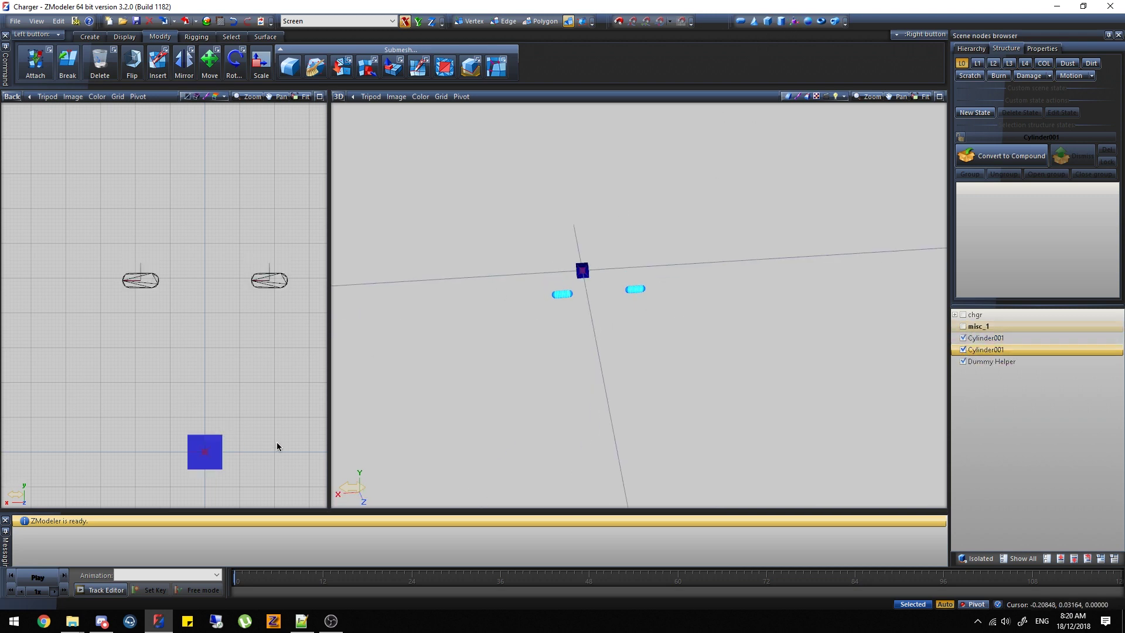
pyautogui.click(1042, 48)
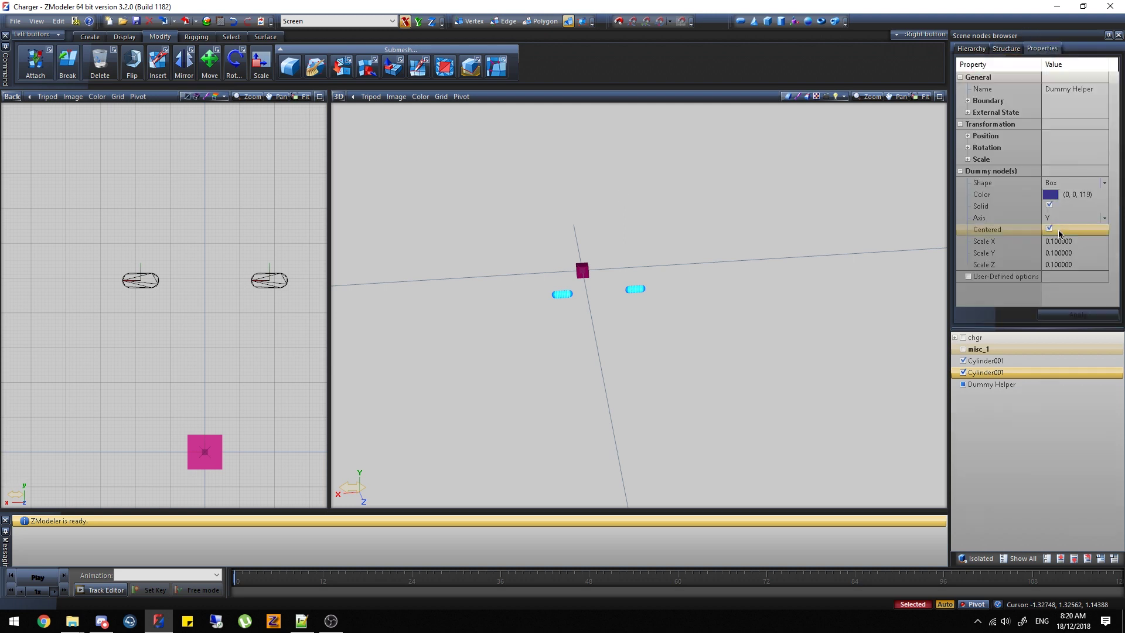
pyautogui.click(1064, 241)
pyautogui.write('015')
pyautogui.click(1067, 254)
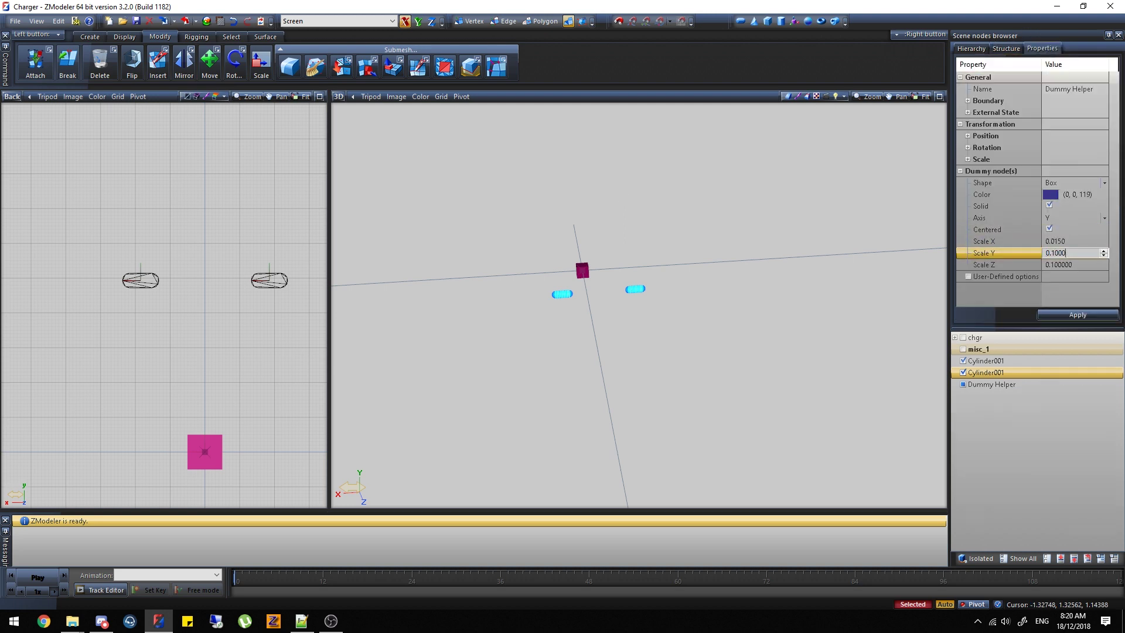
pyautogui.moveTo(1072, 255); pyautogui.dragTo(1023, 263)
pyautogui.write('0.0150')
pyautogui.click(1080, 270)
pyautogui.click(1080, 267)
pyautogui.click(1076, 315)
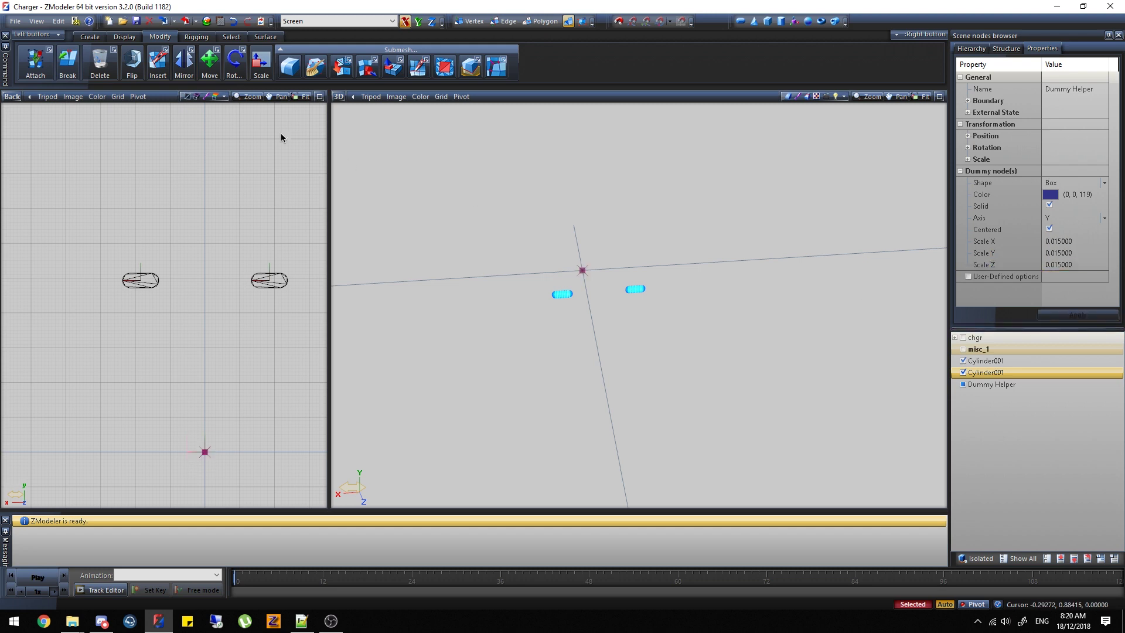
# Move the dummy helper in the Back view to the centre of the right-hand Cylinder001 lens
pyautogui.click(209, 63)
pyautogui.click(419, 21)
pyautogui.moveTo(286, 299); pyautogui.dragTo(334, 159)
pyautogui.scroll(4, 285, 251)
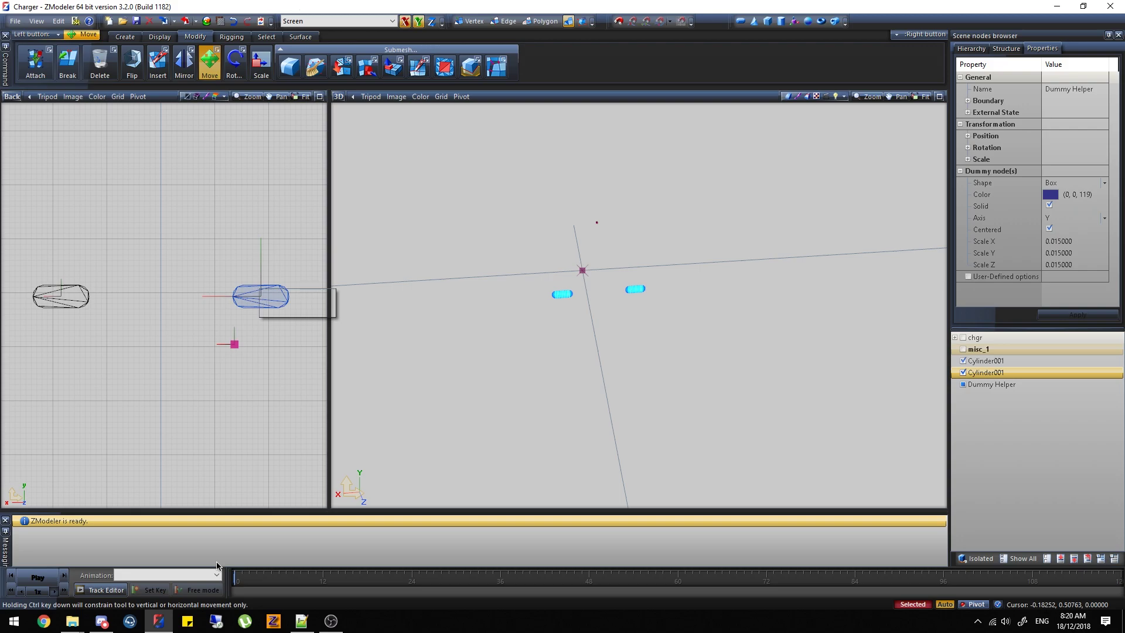
pyautogui.click(167, 629)
pyautogui.click(167, 630)
pyautogui.scroll(3, 242, 344)
pyautogui.rightClick(232, 325)
pyautogui.click(338, 3)
pyautogui.scroll(2, 265, 259)
pyautogui.moveTo(261, 297); pyautogui.dragTo(311, 191)
pyautogui.scroll(3, 300, 244)
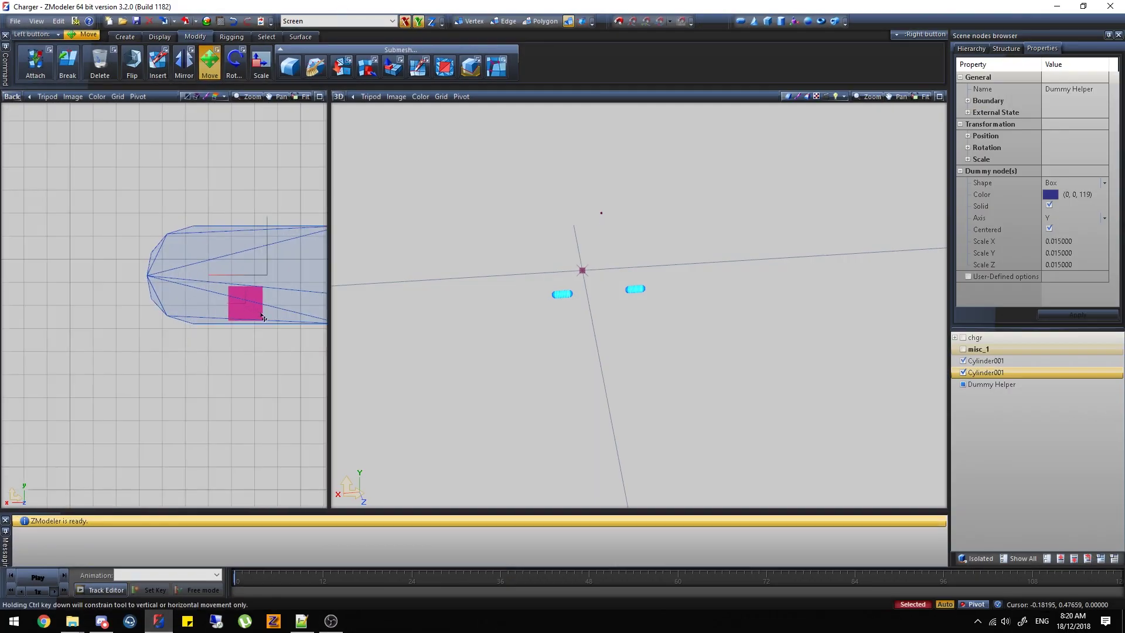
pyautogui.moveTo(262, 314); pyautogui.dragTo(278, 279)
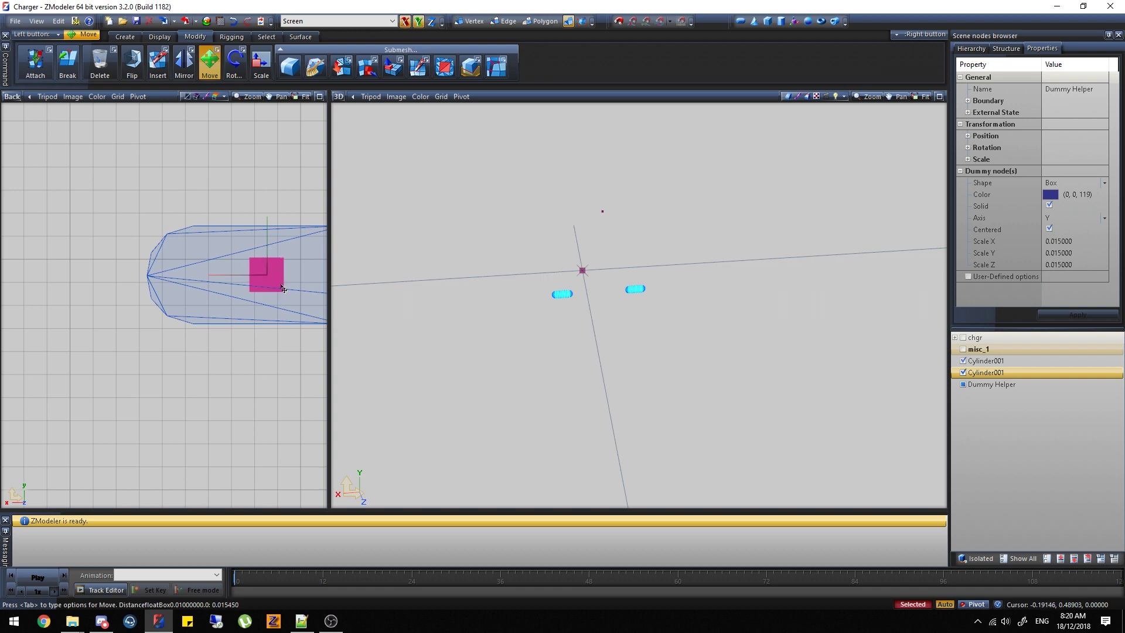
# Show misc_1 in the Top view and move the dummy helper along Z to the front part of the light housing
pyautogui.click(11, 96)
pyautogui.click(24, 150)
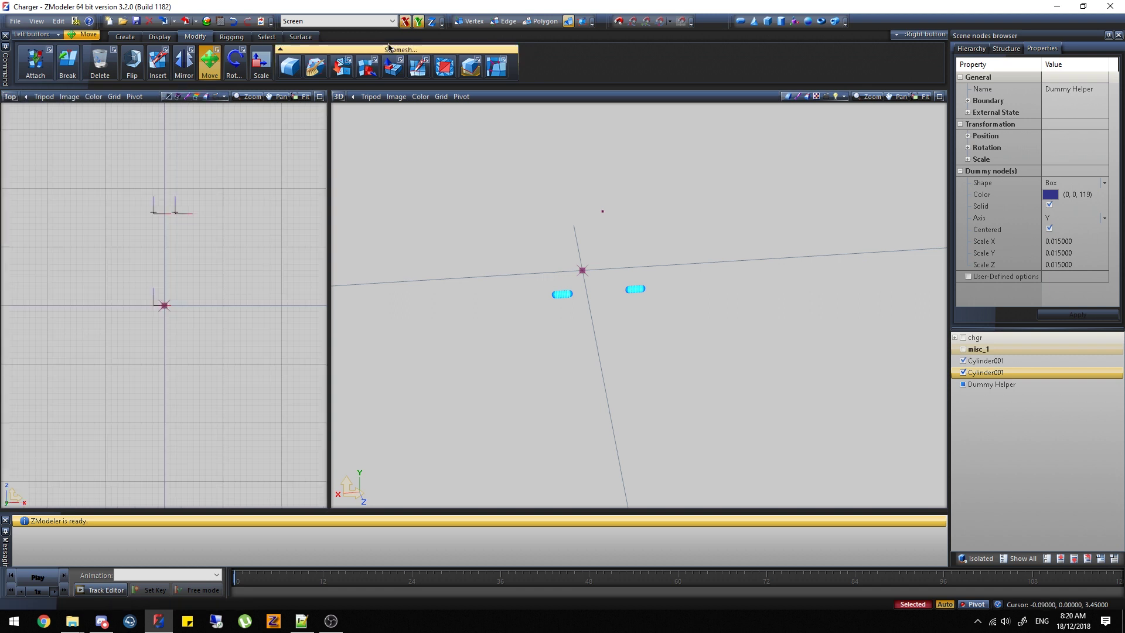
pyautogui.click(405, 22)
pyautogui.click(962, 350)
pyautogui.scroll(4, 132, 209)
pyautogui.moveTo(173, 217); pyautogui.dragTo(164, 28)
pyautogui.scroll(5, 180, 219)
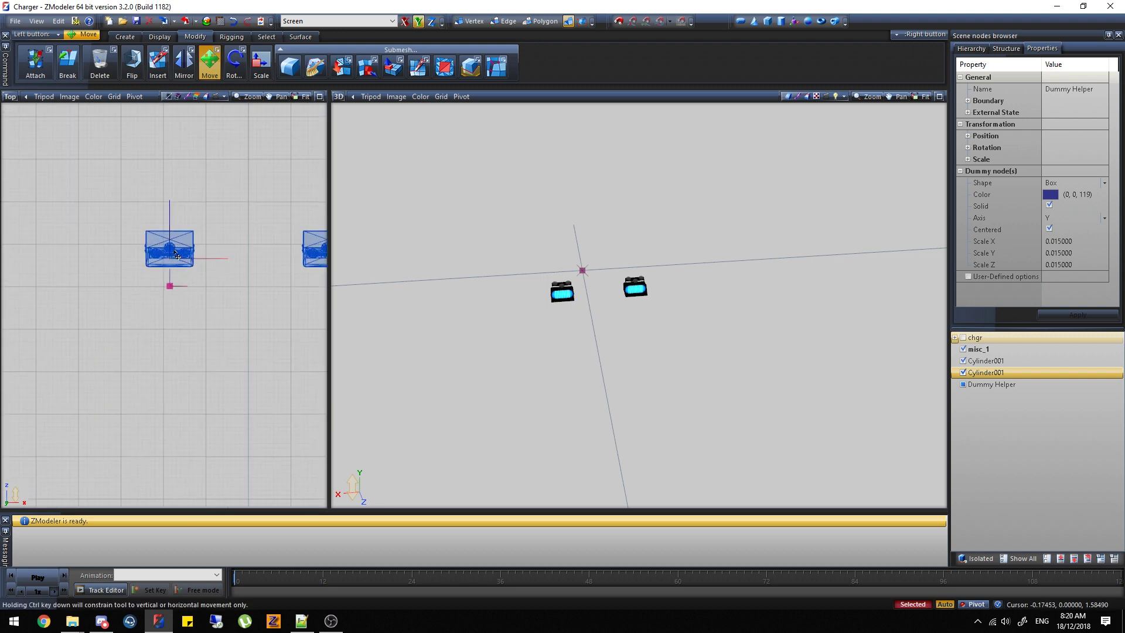
pyautogui.scroll(3, 187, 229)
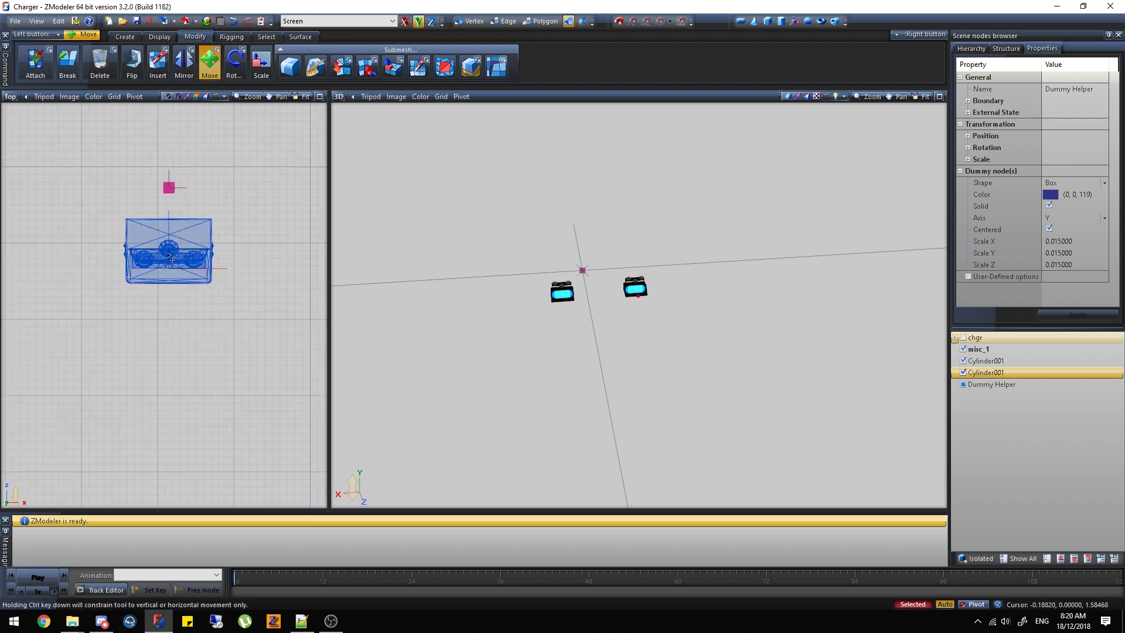
pyautogui.moveTo(174, 180); pyautogui.dragTo(174, 220)
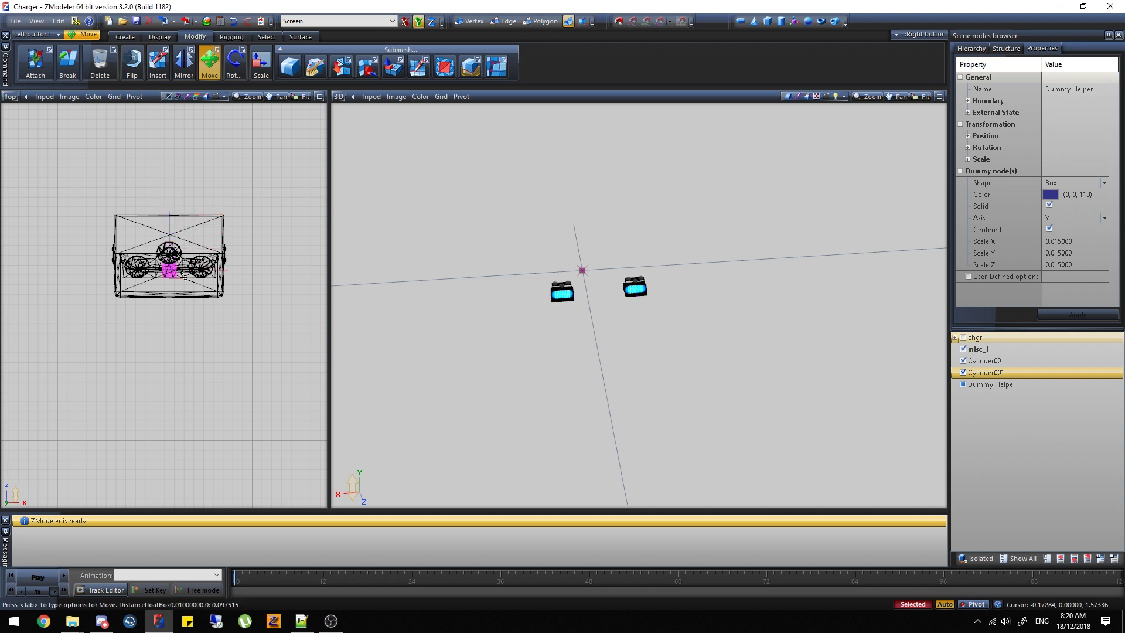
# Copy the dummy helper and move one of the two along X onto the other light
pyautogui.click(124, 36)
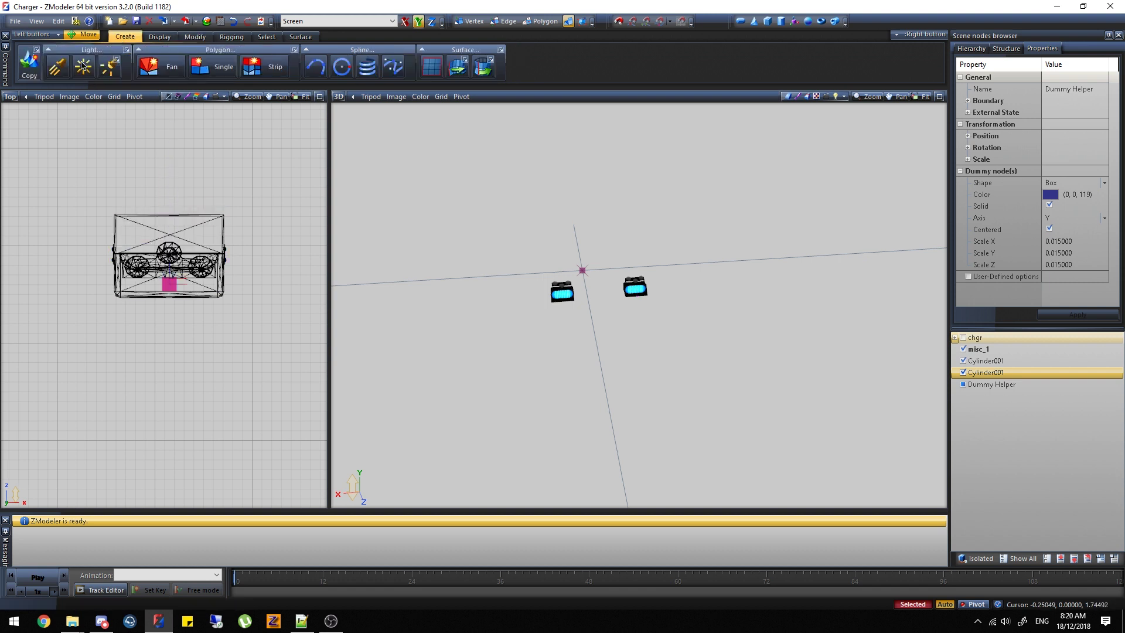
pyautogui.click(30, 62)
pyautogui.click(194, 37)
pyautogui.click(210, 62)
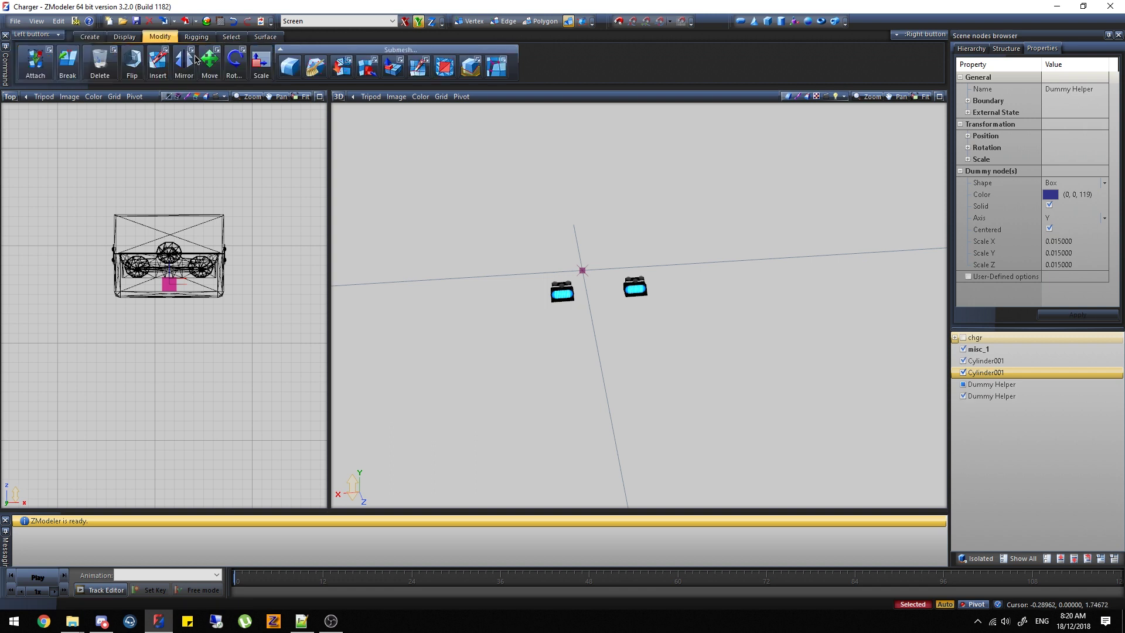
pyautogui.click(406, 22)
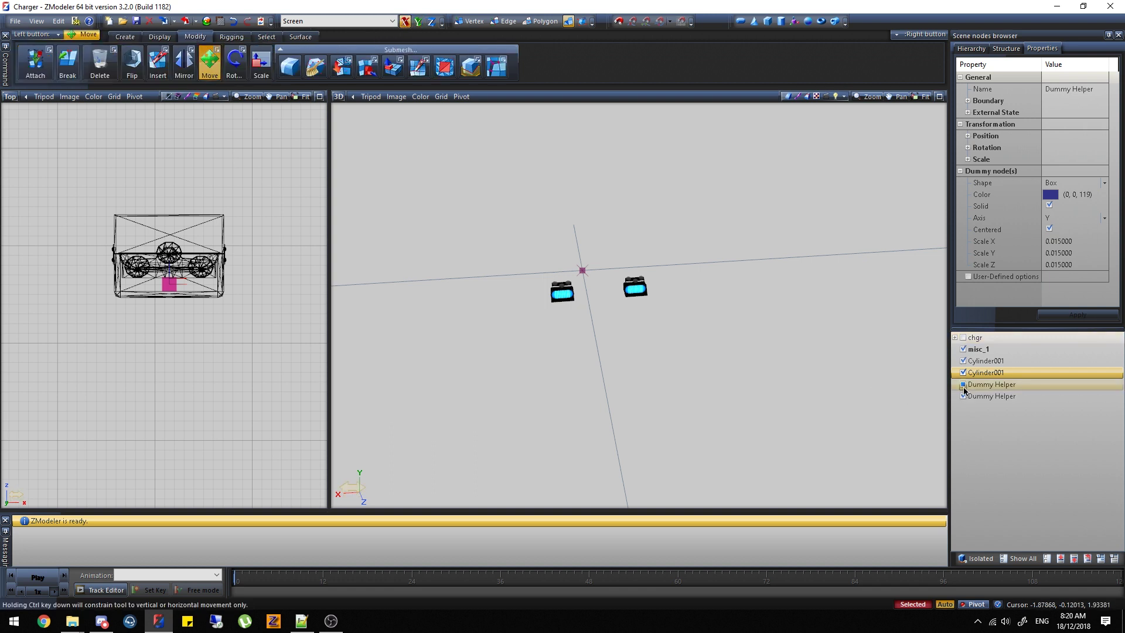
pyautogui.scroll(-7, 217, 256)
pyautogui.scroll(3, 279, 262)
pyautogui.moveTo(199, 257); pyautogui.dragTo(247, 261)
pyautogui.scroll(1, 248, 261)
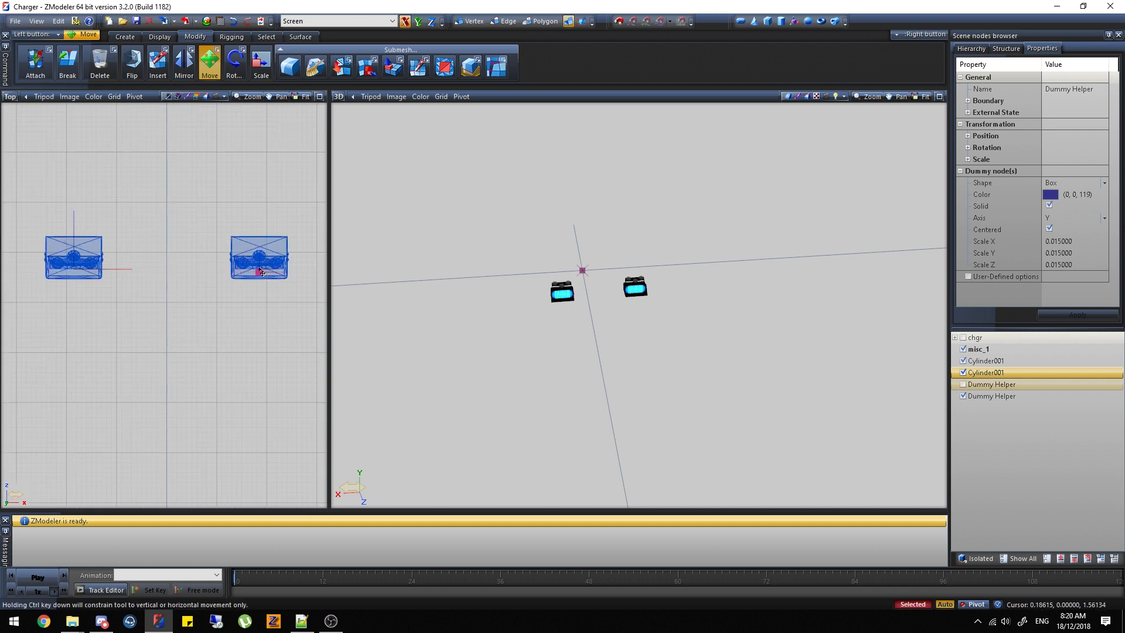
# Hide misc_1, show both dummy helpers, and parent each Cylinder001 lens to its own dummy
pyautogui.press('space')
pyautogui.click(209, 66)
pyautogui.click(10, 97)
pyautogui.click(27, 165)
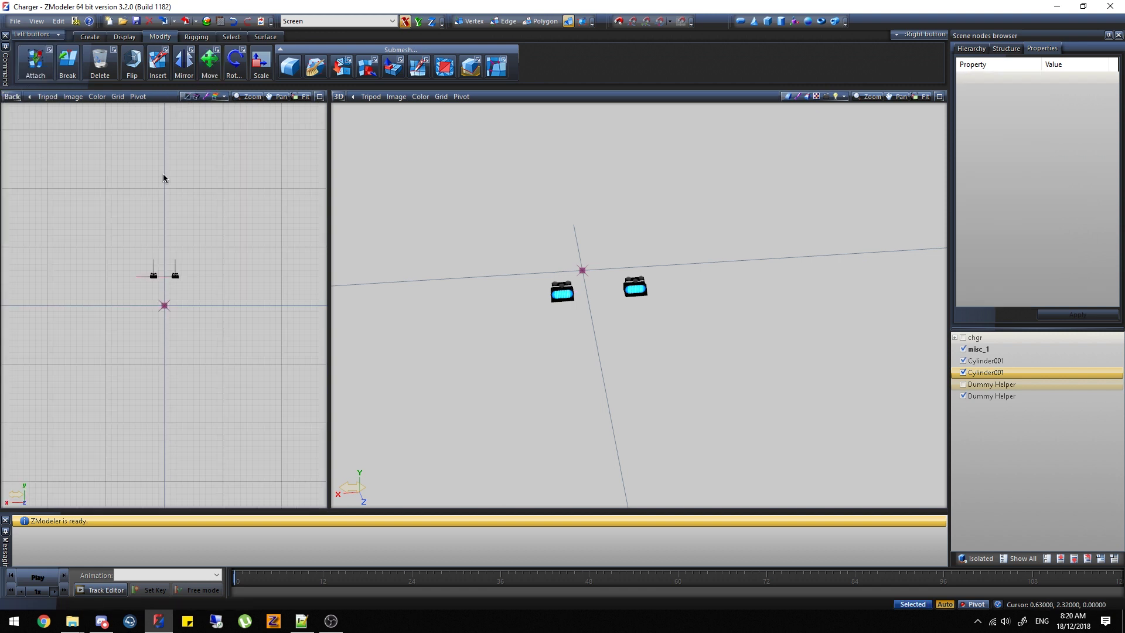
pyautogui.click(1006, 48)
pyautogui.moveTo(680, 258); pyautogui.dragTo(615, 212, button='middle')
pyautogui.click(962, 348)
pyautogui.click(962, 349)
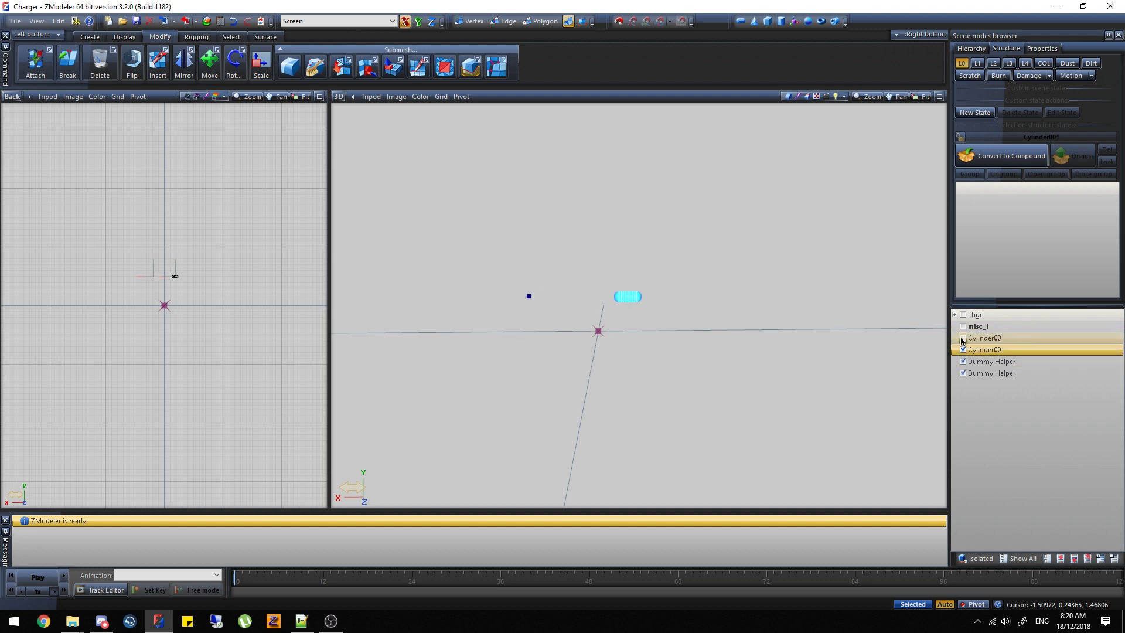
pyautogui.moveTo(981, 338)
pyautogui.mouseDown()
pyautogui.moveTo(982, 377)
pyautogui.moveTo(981, 347)
pyautogui.mouseUp()
pyautogui.click(955, 339)
# Rename the first dummy helper and its child lens to siren3
pyautogui.doubleClick(1026, 337)
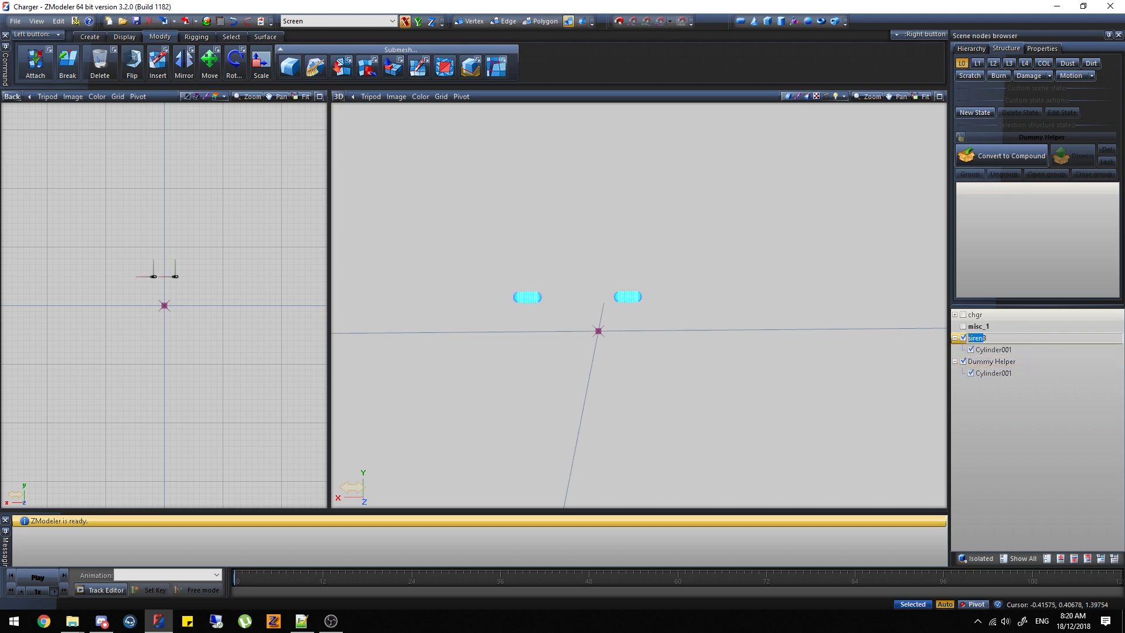
pyautogui.hotkey('ctrl', 'c')
pyautogui.doubleClick(1035, 350)
pyautogui.moveTo(1033, 351); pyautogui.dragTo(960, 355)
pyautogui.hotkey('ctrl', 'v')
pyautogui.click(712, 274)
pyautogui.click(235, 25)
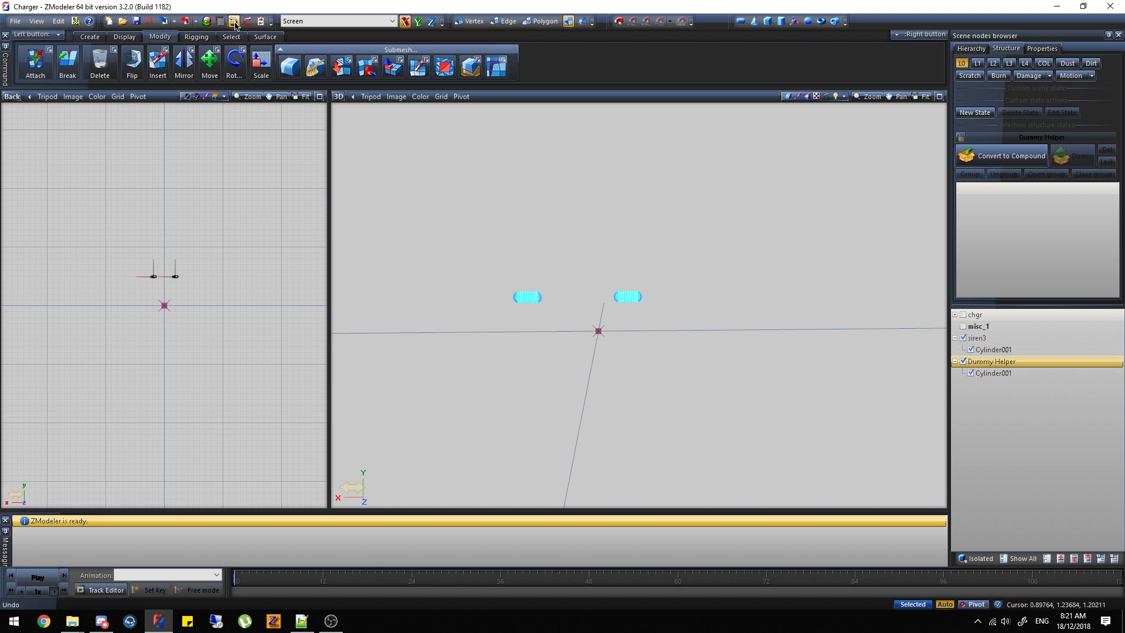
pyautogui.click(1026, 349)
pyautogui.click(1026, 349)
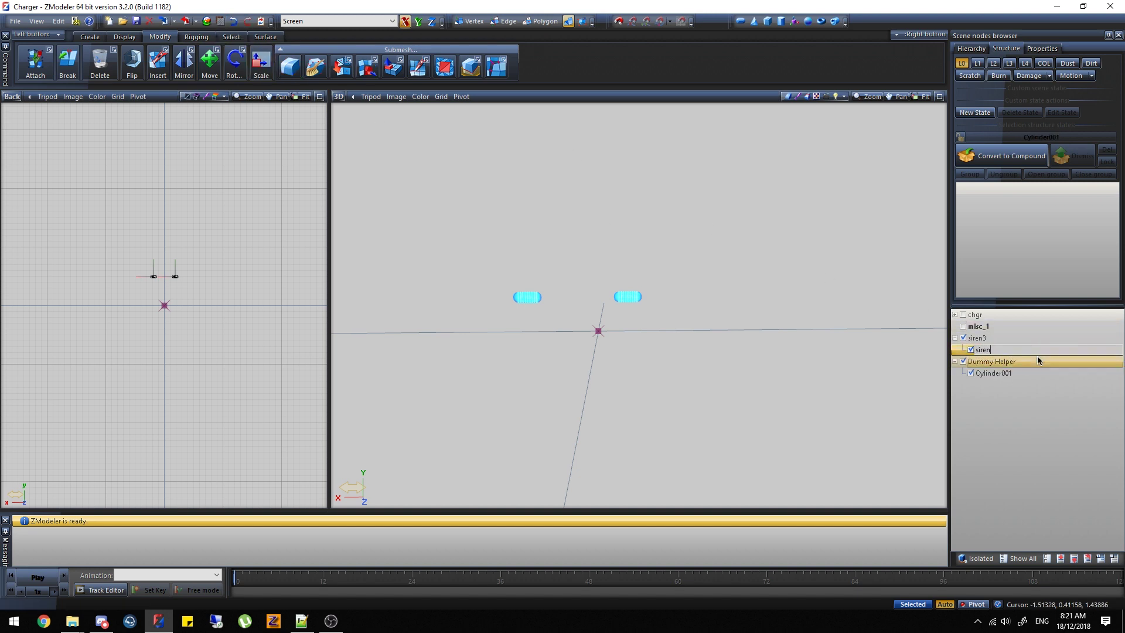
pyautogui.write('3')
# Rename the second dummy helper and its child lens to siren4
pyautogui.doubleClick(1043, 357)
pyautogui.moveTo(1025, 364); pyautogui.dragTo(945, 366)
pyautogui.hotkey('ctrl', 'v')
pyautogui.write('4')
pyautogui.click(1050, 375)
pyautogui.click(1050, 375)
pyautogui.press('Return')
# Select only the siren3 and siren4 lens meshes, without their parent dummies, and set their X, Y and Z scale to 0.1
pyautogui.scroll(5, 176, 263)
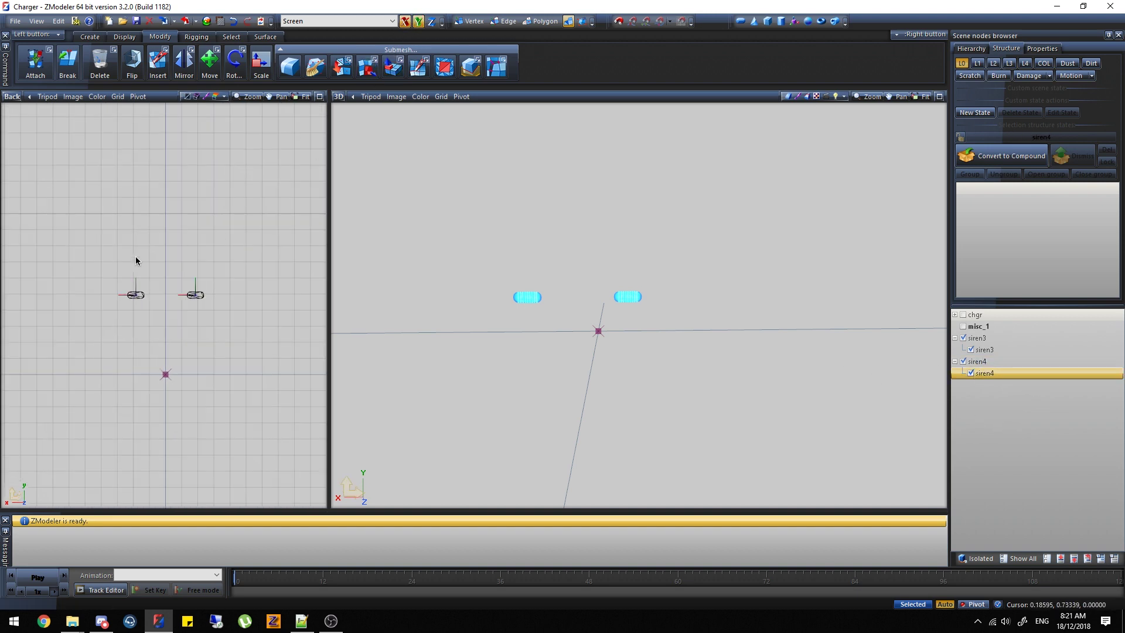
pyautogui.moveTo(332, 253); pyautogui.dragTo(339, 253)
pyautogui.moveTo(543, 281); pyautogui.dragTo(636, 275, button='middle')
pyautogui.click(964, 338)
pyautogui.scroll(3, 221, 305)
pyautogui.moveTo(233, 335); pyautogui.dragTo(17, 212, button='right')
pyautogui.scroll(2, 126, 275)
pyautogui.scroll(2, 117, 323)
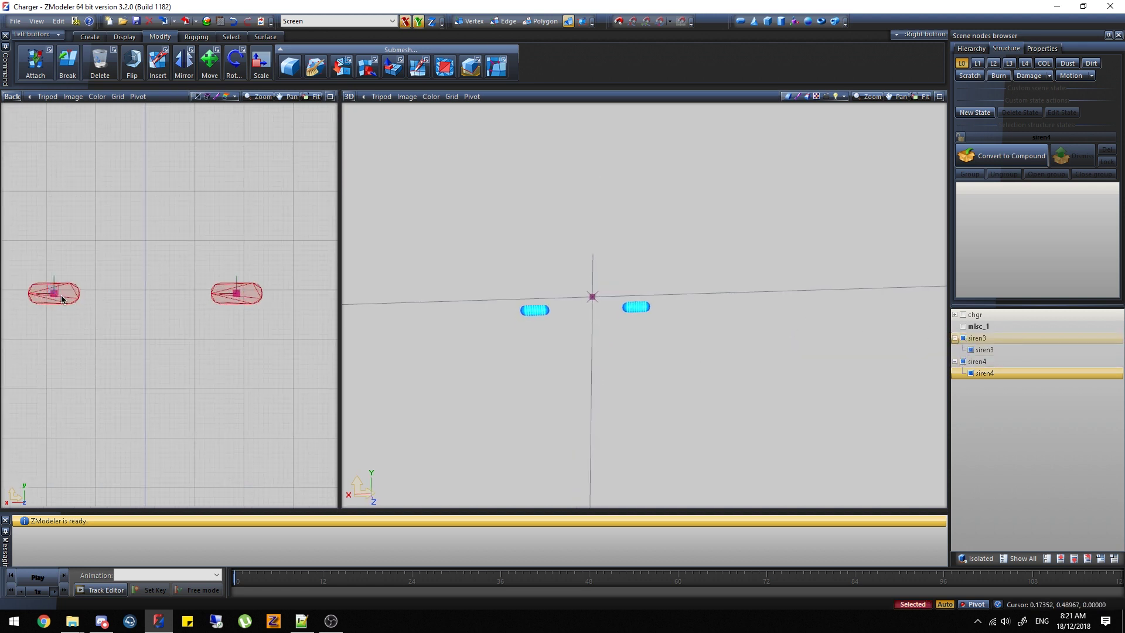
pyautogui.moveTo(149, 191); pyautogui.dragTo(232, 136, button='right')
pyautogui.click(65, 306)
pyautogui.click(120, 37)
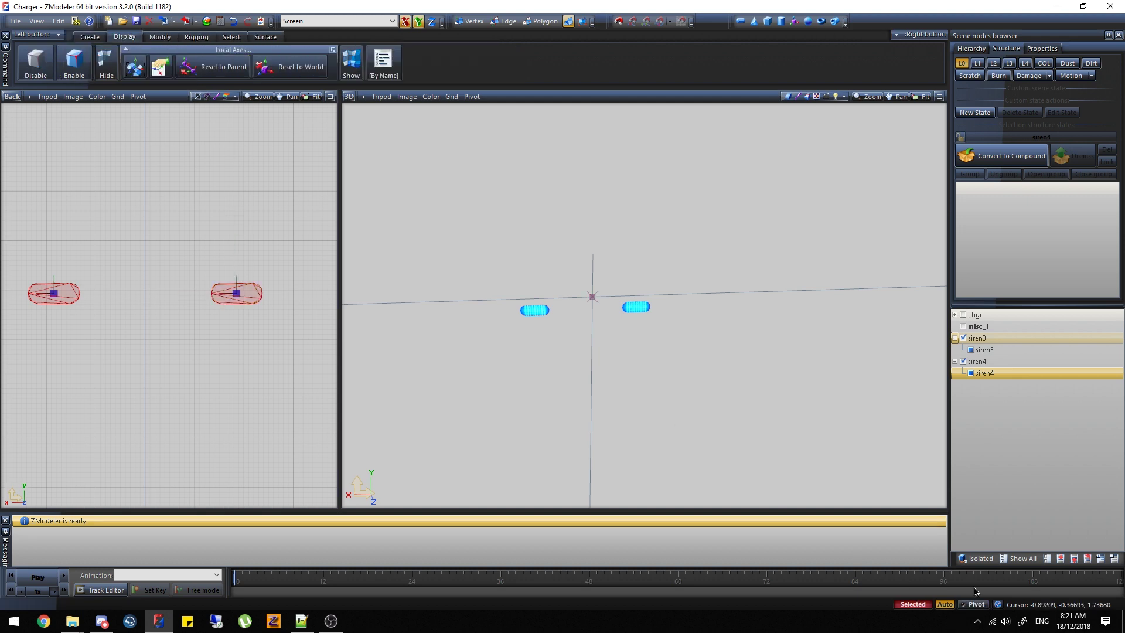
pyautogui.click(1042, 48)
pyautogui.click(960, 171)
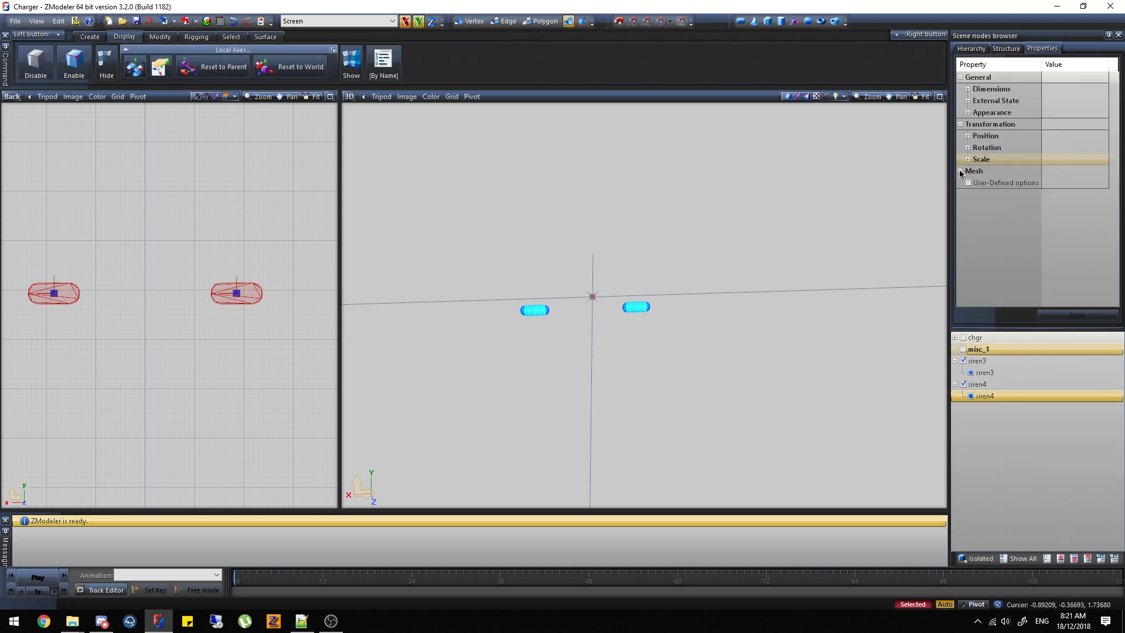
pyautogui.click(960, 171)
pyautogui.click(968, 160)
pyautogui.doubleClick(1079, 171)
pyautogui.write('0.1')
pyautogui.doubleClick(1085, 182)
pyautogui.write('0.1')
pyautogui.click(1086, 196)
pyautogui.write('0.1')
pyautogui.click(1078, 315)
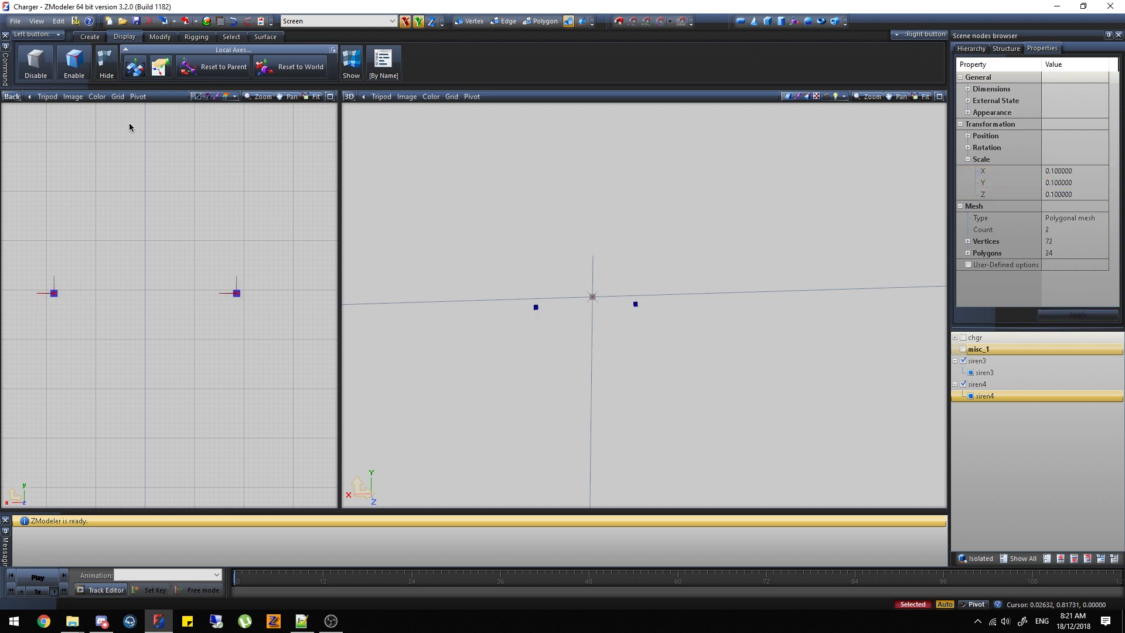
# Create three copies of each scaled siren3 and siren4 lens mesh
pyautogui.click(96, 36)
pyautogui.click(31, 63)
pyautogui.click(77, 127)
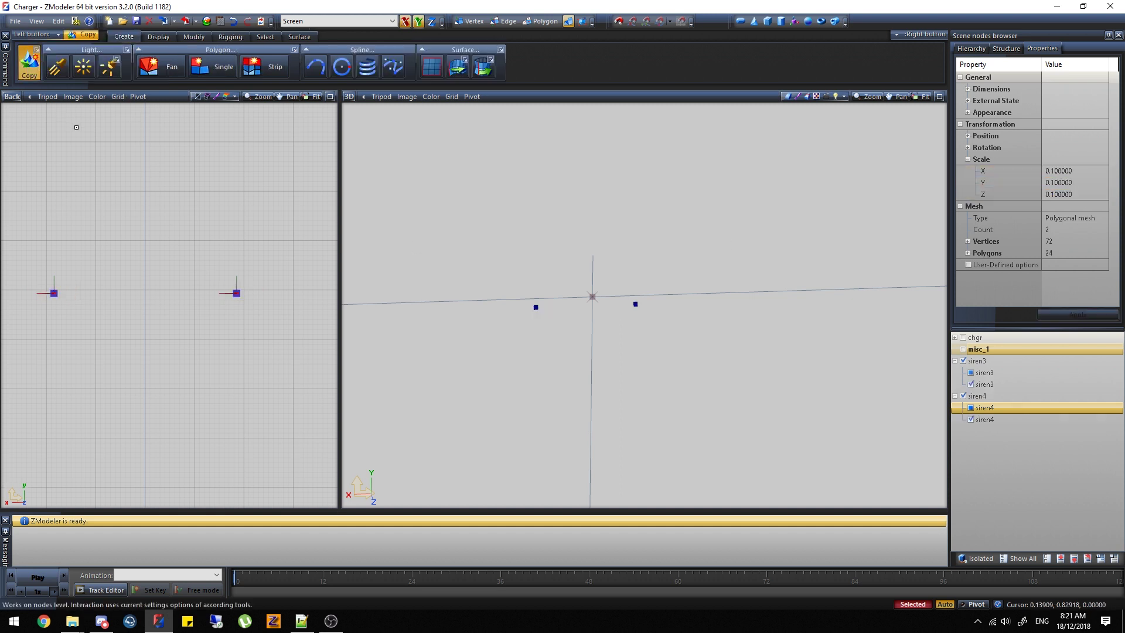
pyautogui.click(77, 128)
pyautogui.click(76, 128)
pyautogui.press('space')
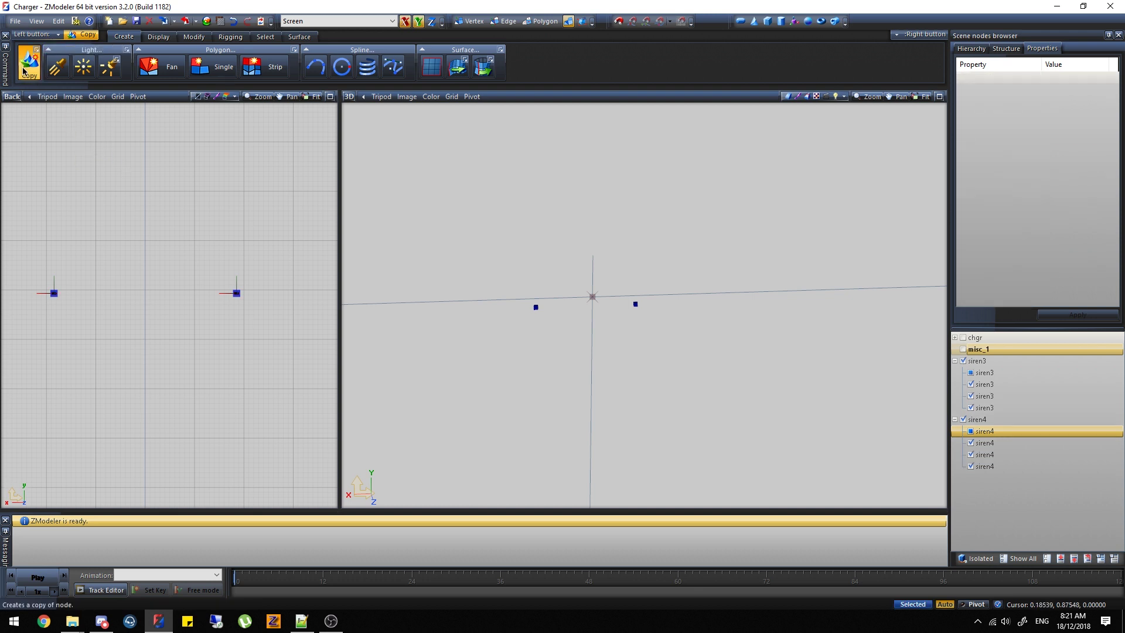
pyautogui.click(25, 65)
pyautogui.click(151, 42)
# Convert the parent siren3 dummy into a compound and assign its four lens meshes to the L0, L1, L2 and L3 states
pyautogui.click(1006, 48)
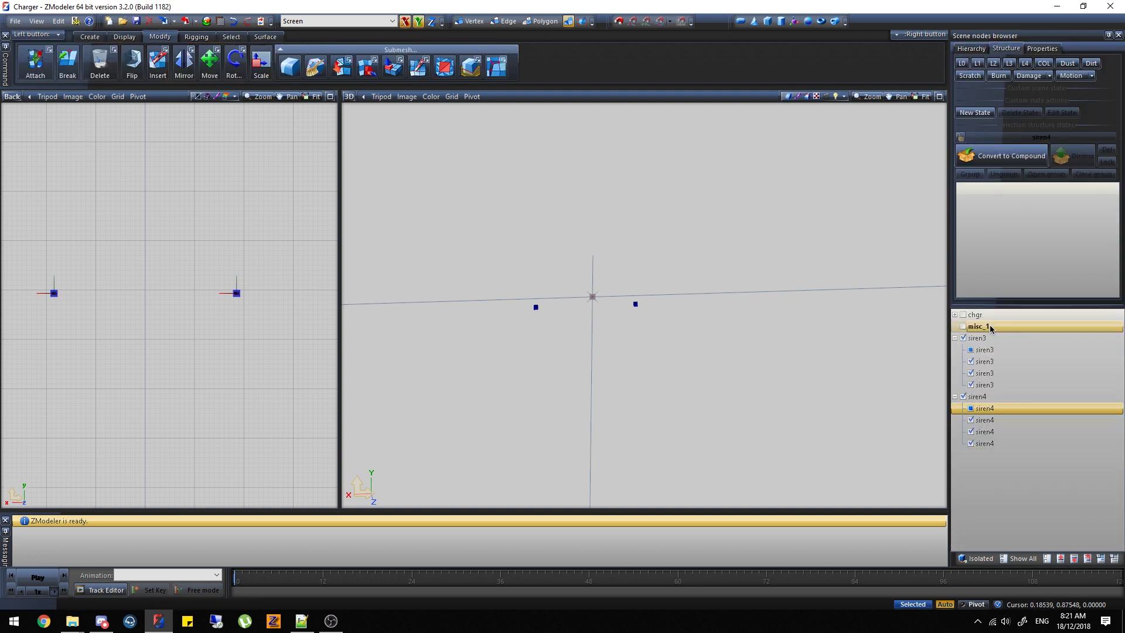
pyautogui.click(978, 338)
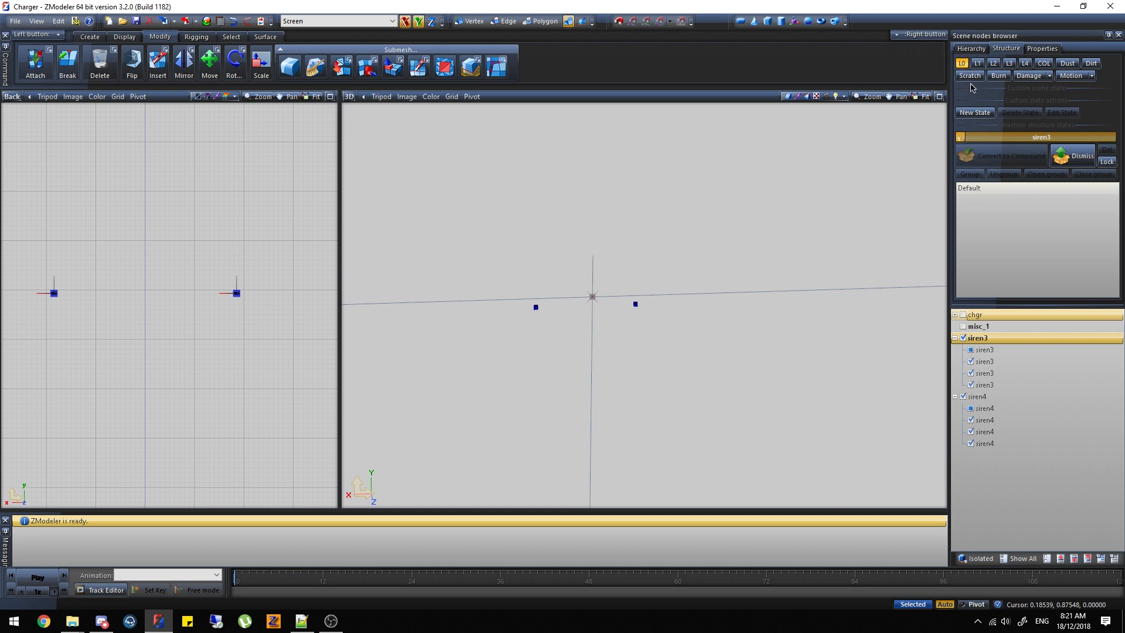
pyautogui.moveTo(985, 361); pyautogui.dragTo(1013, 261)
pyautogui.click(1008, 361)
pyautogui.moveTo(996, 366); pyautogui.dragTo(1015, 284)
pyautogui.moveTo(1012, 351); pyautogui.dragTo(1010, 261)
pyautogui.click(961, 137)
# Convert the parent siren4 dummy into a compound and assign its four lens meshes to the L0, L1, L2 and L3 states
pyautogui.click(993, 155)
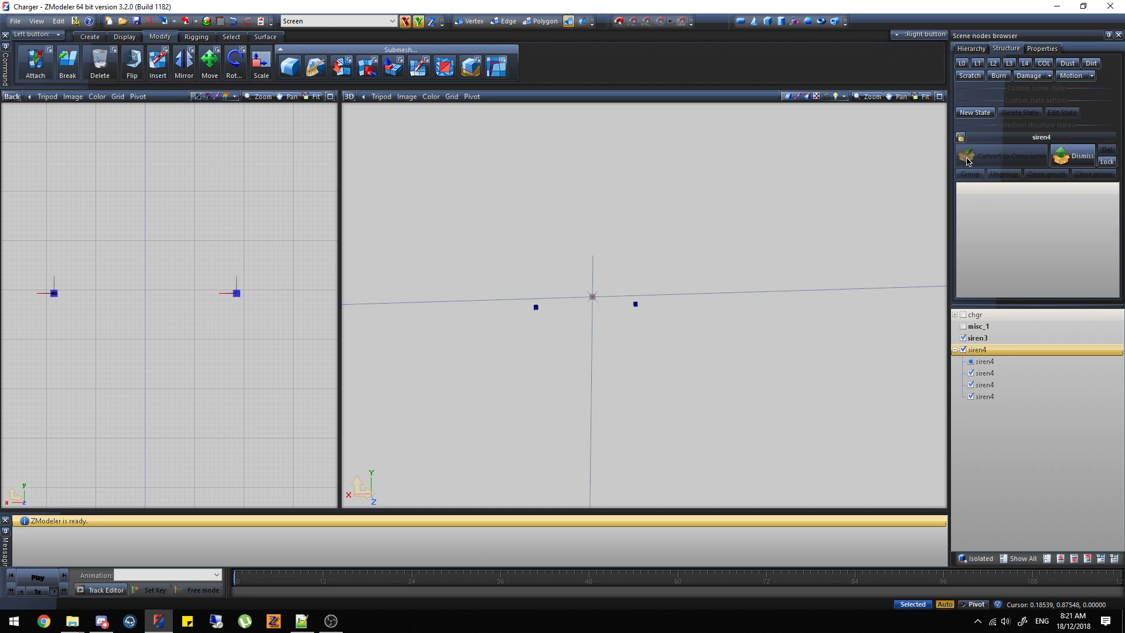
pyautogui.click(961, 137)
pyautogui.click(962, 64)
pyautogui.moveTo(1015, 385); pyautogui.dragTo(999, 252)
pyautogui.click(983, 63)
pyautogui.click(994, 63)
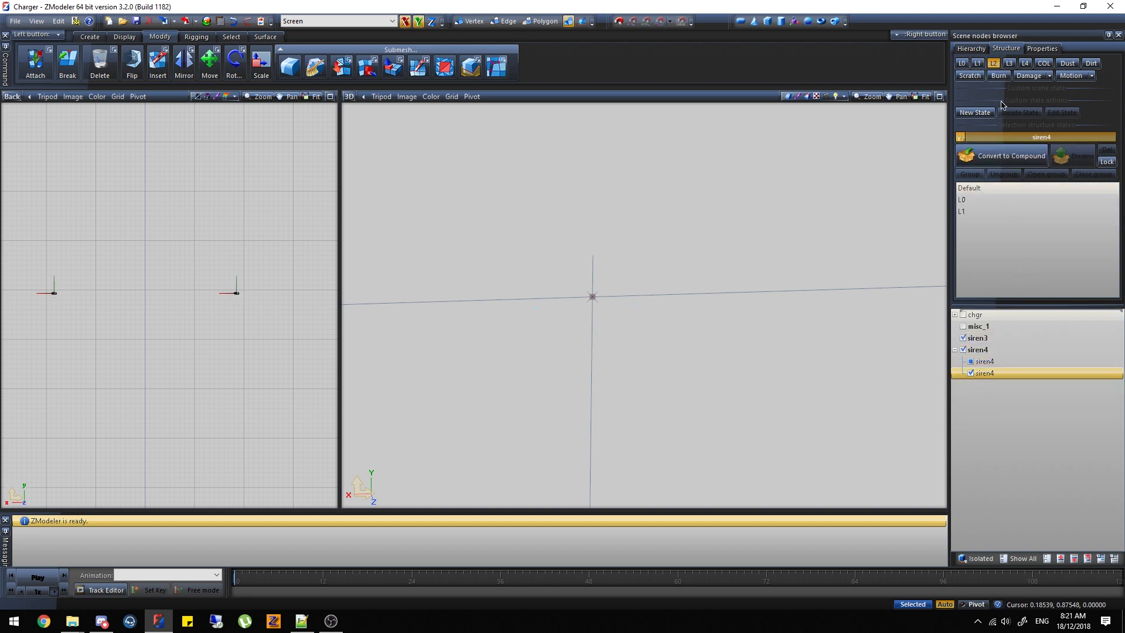
pyautogui.click(996, 374)
pyautogui.click(1010, 63)
pyautogui.click(1001, 361)
pyautogui.click(961, 140)
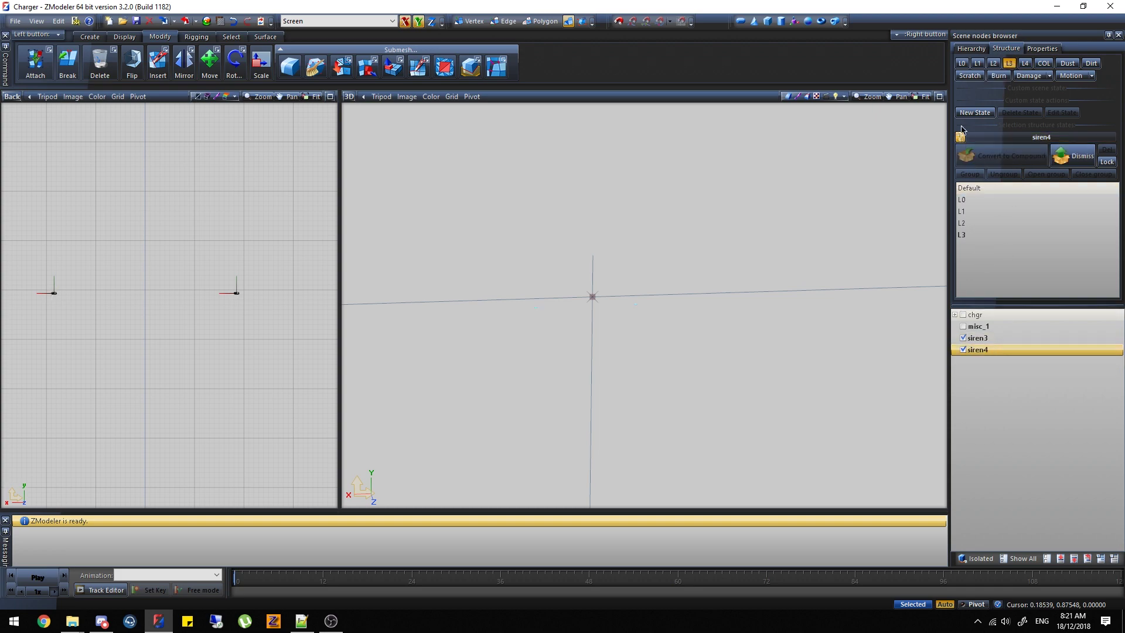
# Show all scene nodes and select the emis material in the material browser
pyautogui.click(1026, 566)
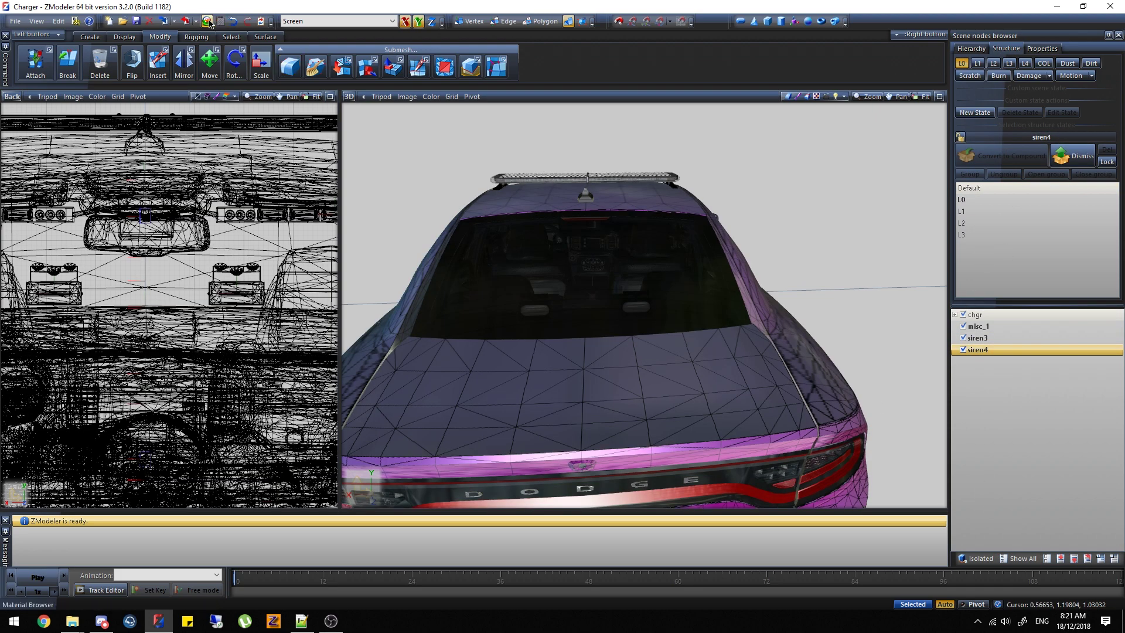
pyautogui.press('m')
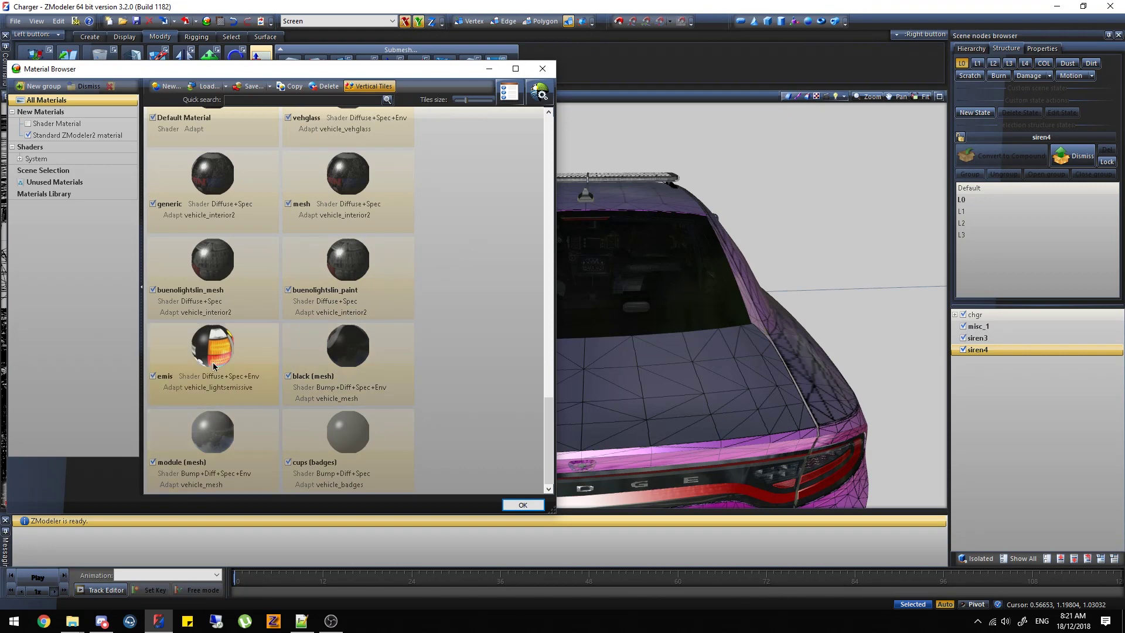
pyautogui.click(213, 362)
pyautogui.moveTo(610, 293); pyautogui.dragTo(621, 340, button='middle')
pyautogui.scroll(3, 621, 340)
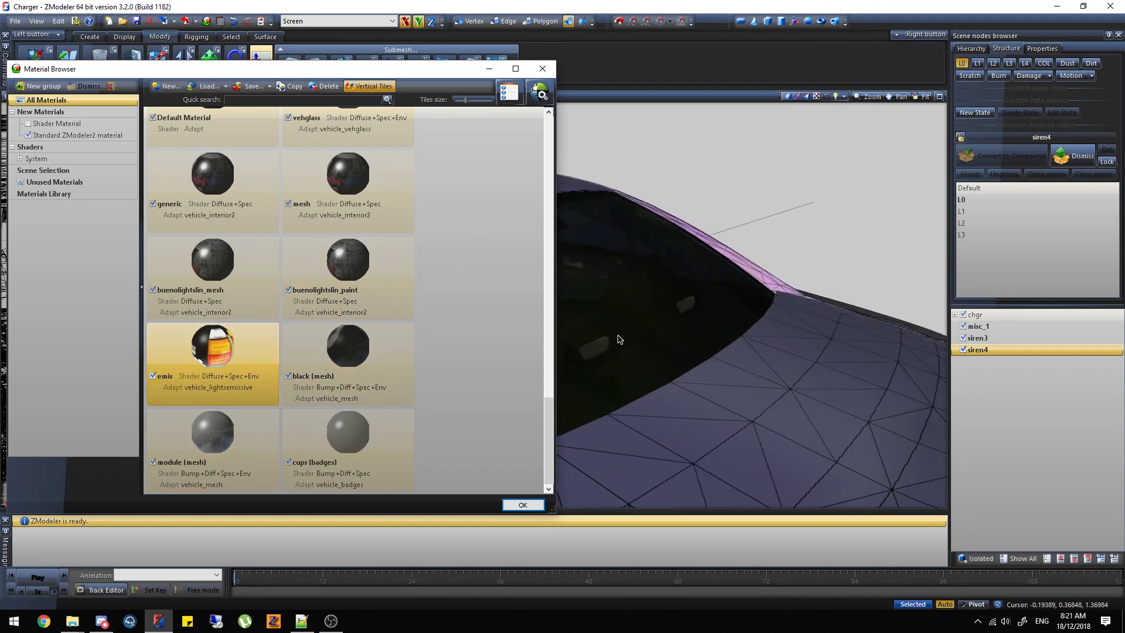
# Apply the GTAV vehicle_interior2 preset to the black (mesh), module (mesh) and cups (badges) materials
pyautogui.click(209, 449)
pyautogui.keyDown('ctrl'); pyautogui.click(348, 434); pyautogui.keyUp('ctrl')
pyautogui.keyDown('ctrl'); pyautogui.click(348, 352); pyautogui.keyUp('ctrl')
pyautogui.click(539, 92)
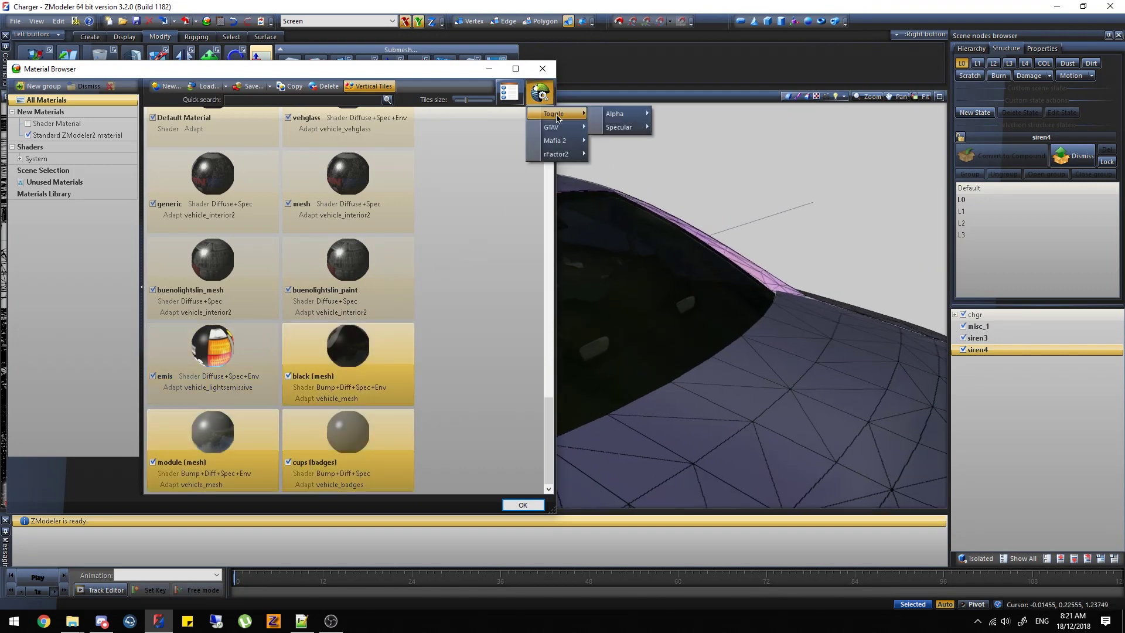
pyautogui.moveTo(554, 126)
pyautogui.click(713, 383)
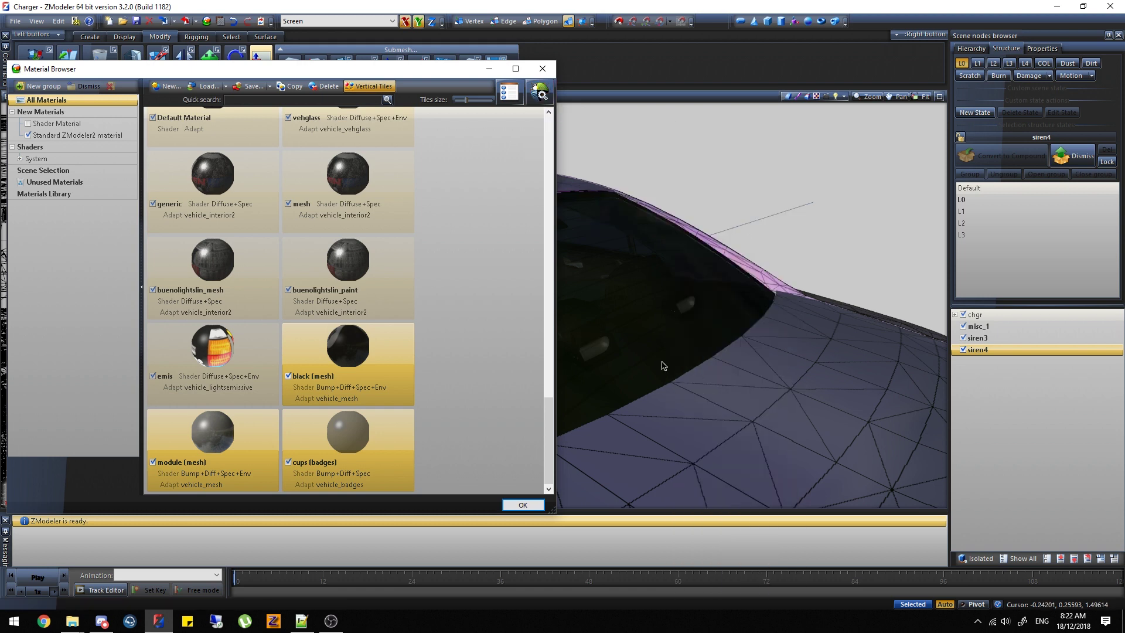
# Move the emis material near the start of the material list, directly after buenolightslin_emis
pyautogui.click(209, 337)
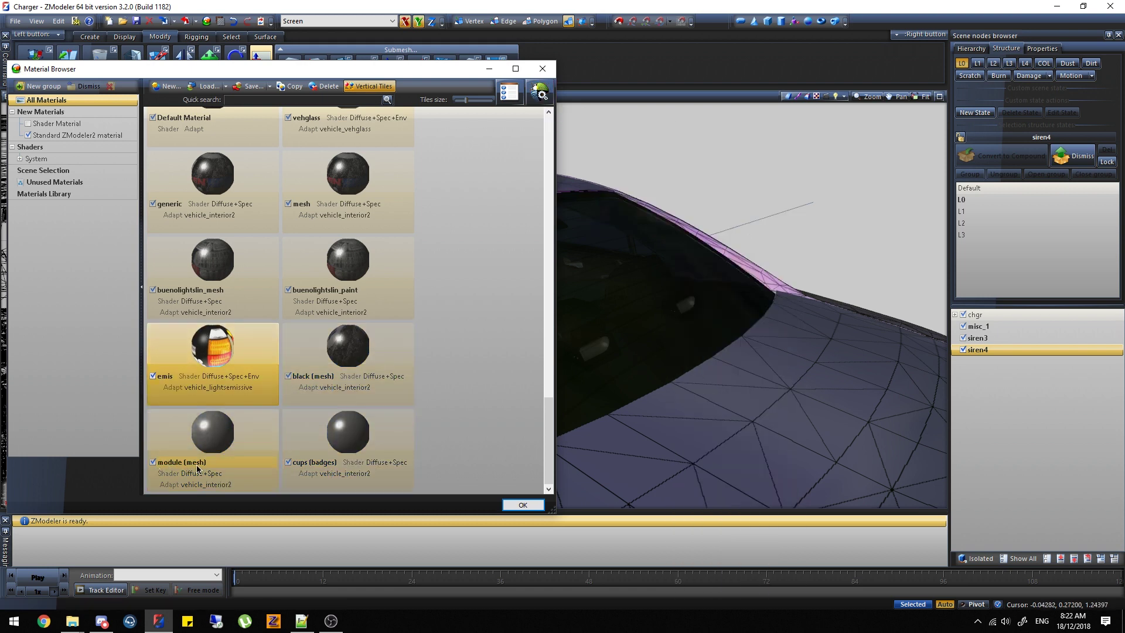
pyautogui.moveTo(215, 381); pyautogui.dragTo(281, 244)
pyautogui.scroll(14, 247, 254)
pyautogui.scroll(3, 255, 241)
# Reorder the lightsemissive material so it sits directly after emis, and close the material browser
pyautogui.click(333, 162)
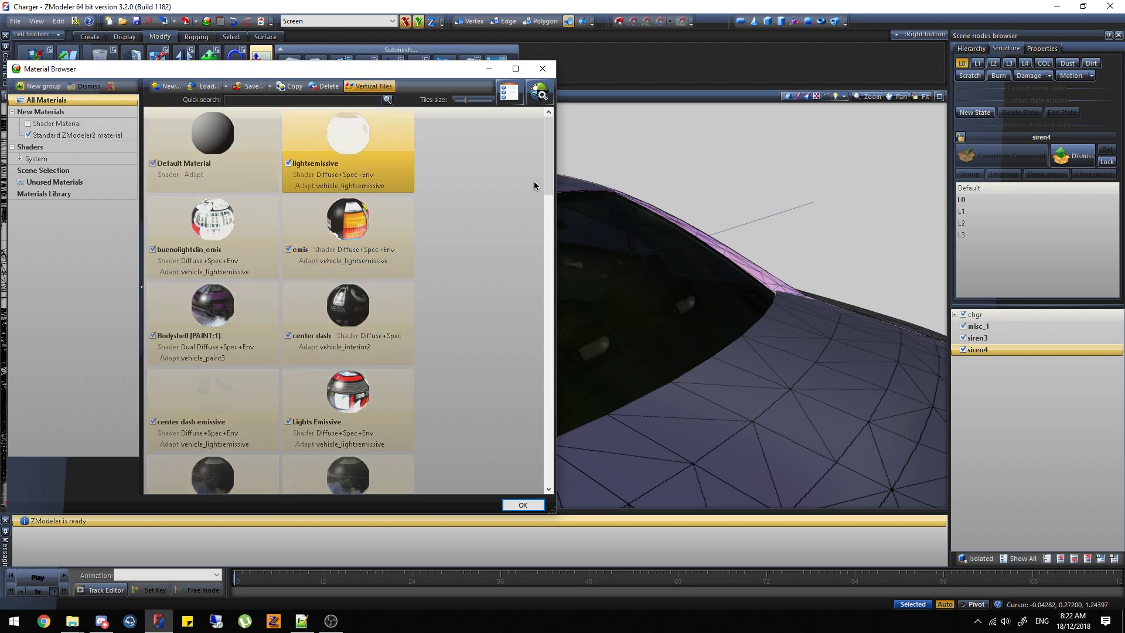
pyautogui.press('Delete')
pyautogui.moveTo(569, 174); pyautogui.dragTo(647, 199, button='middle')
pyautogui.click(230, 229)
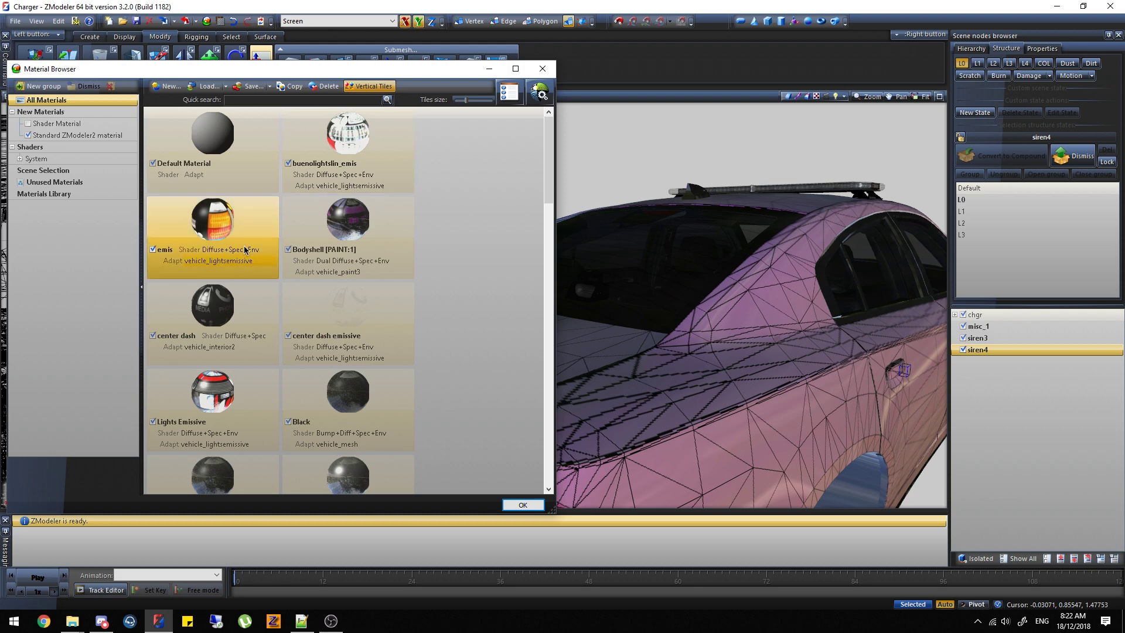
pyautogui.scroll(-5, 389, 245)
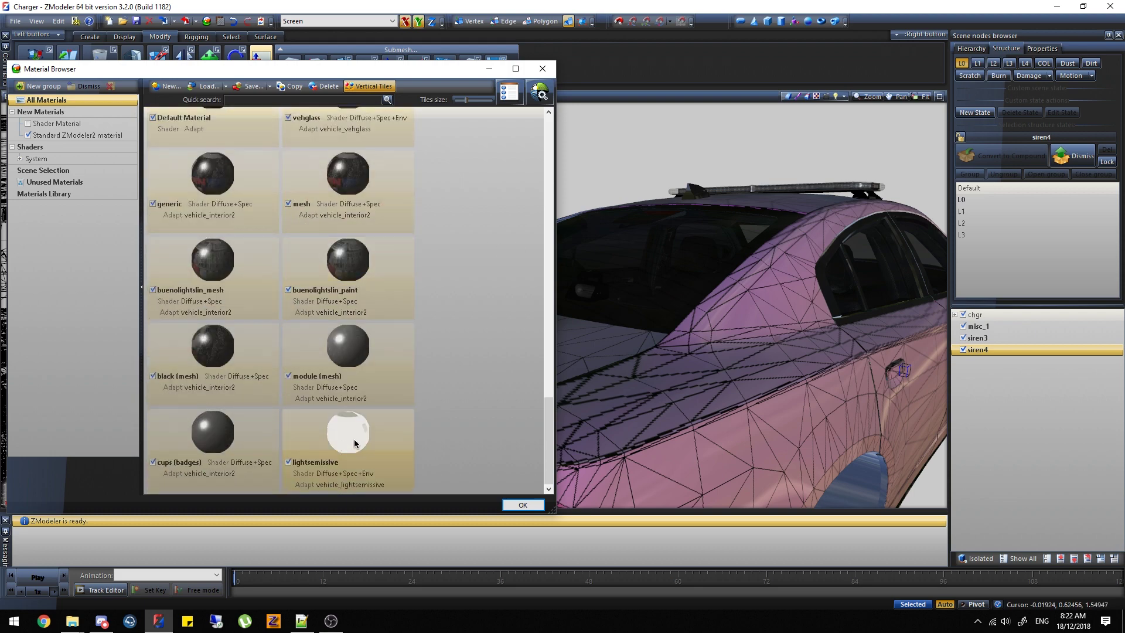
pyautogui.scroll(5, 321, 280)
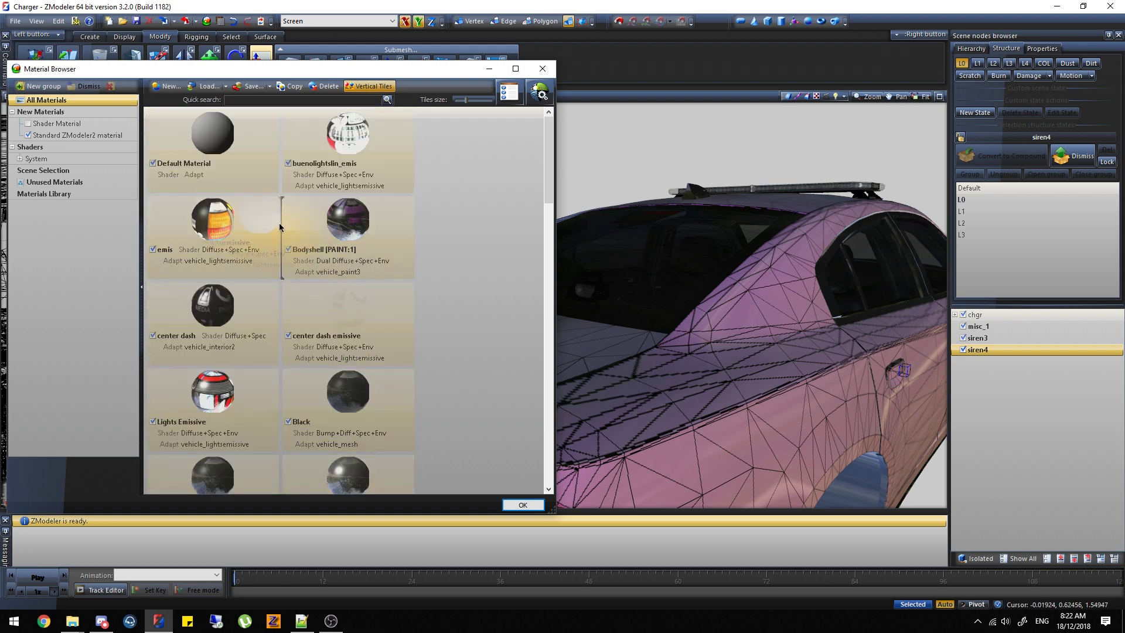
pyautogui.scroll(-3, 293, 229)
pyautogui.scroll(3, 263, 245)
pyautogui.click(542, 69)
# Move misc_1, siren3 and siren4 into the chassis node, directly below extra_2
pyautogui.scroll(-5, 259, 238)
pyautogui.keyDown('shift'); pyautogui.click(998, 327); pyautogui.keyUp('shift')
pyautogui.click(956, 316)
pyautogui.click(961, 327)
pyautogui.scroll(-5, 1008, 440)
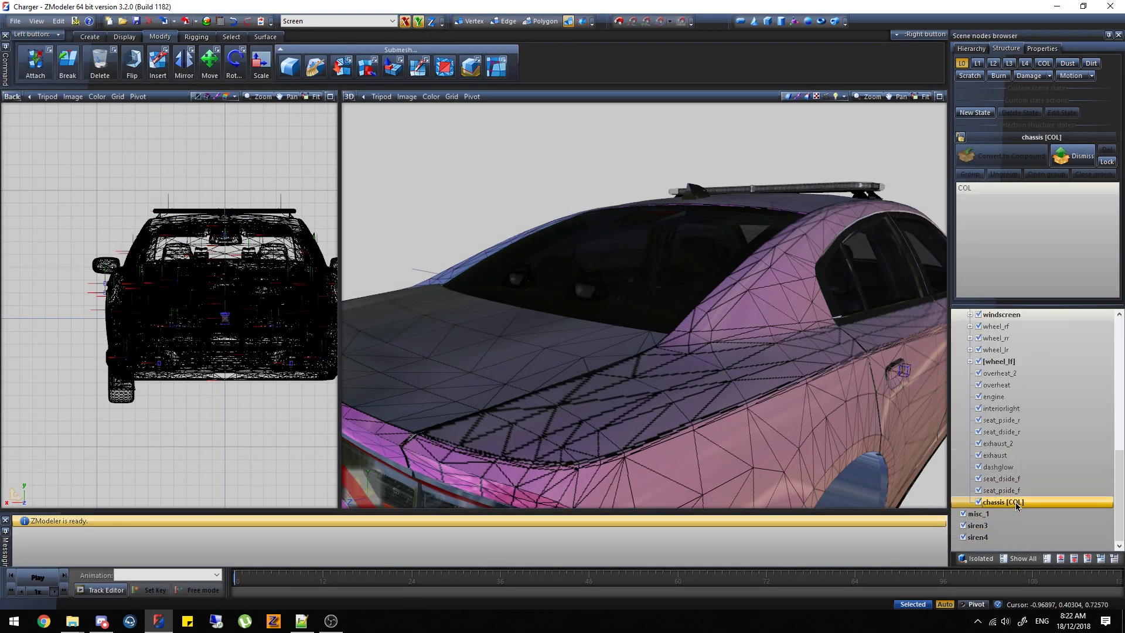
pyautogui.keyDown('shift'); pyautogui.click(1010, 535); pyautogui.keyUp('shift')
pyautogui.scroll(10, 1020, 395)
pyautogui.moveTo(1000, 518); pyautogui.dragTo(1039, 357)
pyautogui.scroll(-5, 1021, 395)
pyautogui.scroll(5, 1032, 388)
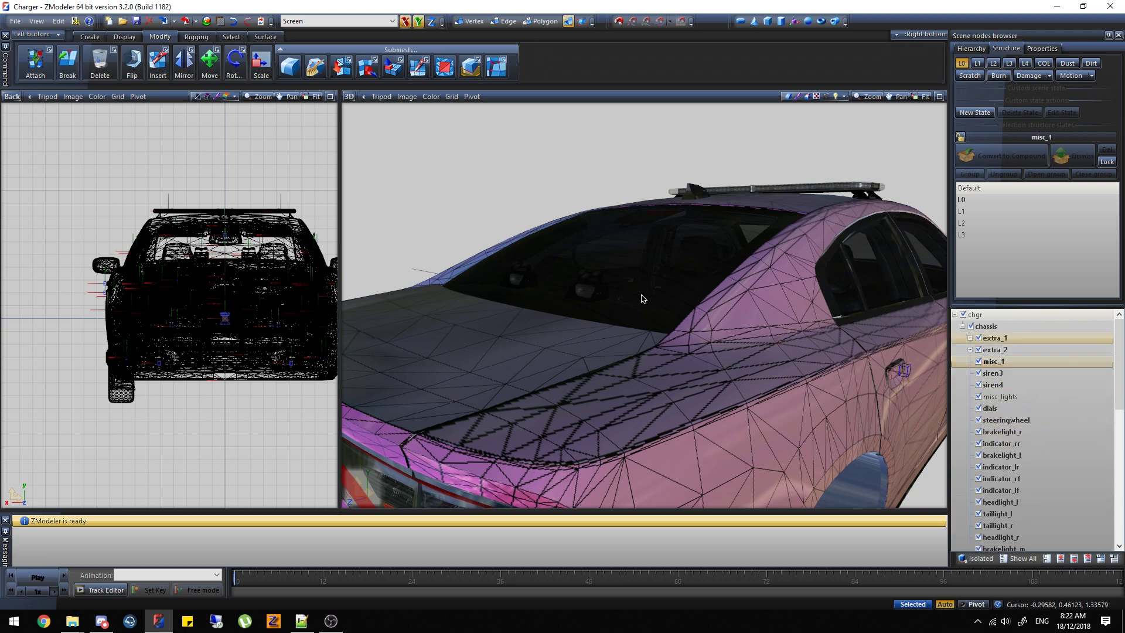
pyautogui.moveTo(613, 297); pyautogui.dragTo(600, 275, button='middle')
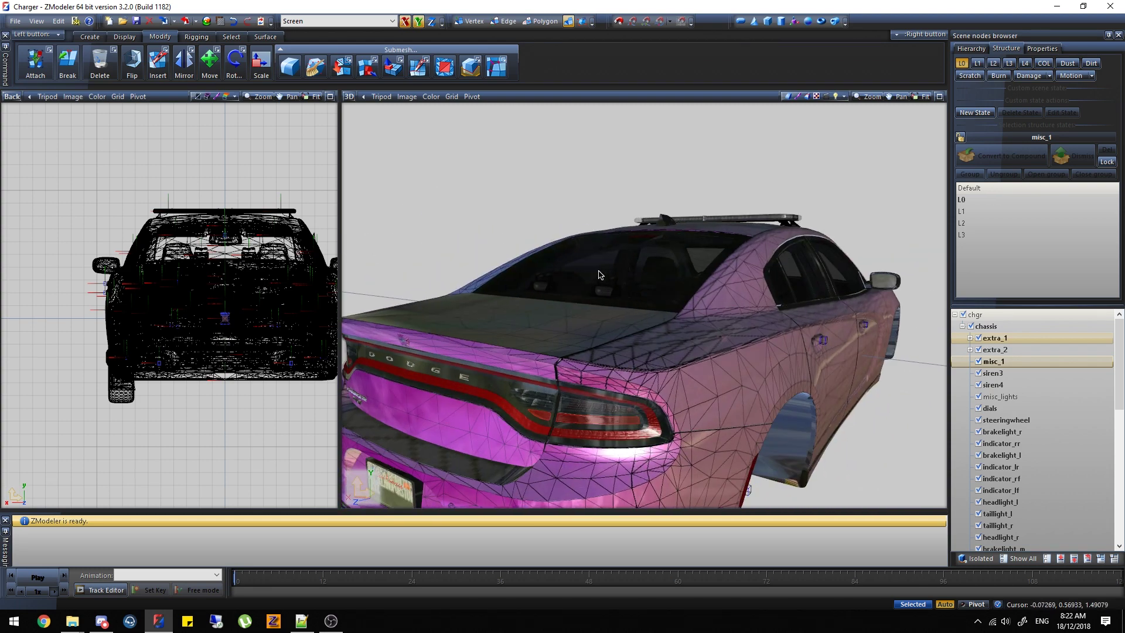
# Hide all nodes except misc_1, siren3 and siren4, and rename misc_1 to extra_3
pyautogui.click(1047, 559)
pyautogui.click(978, 361)
pyautogui.click(978, 373)
pyautogui.click(979, 384)
pyautogui.click(1012, 362)
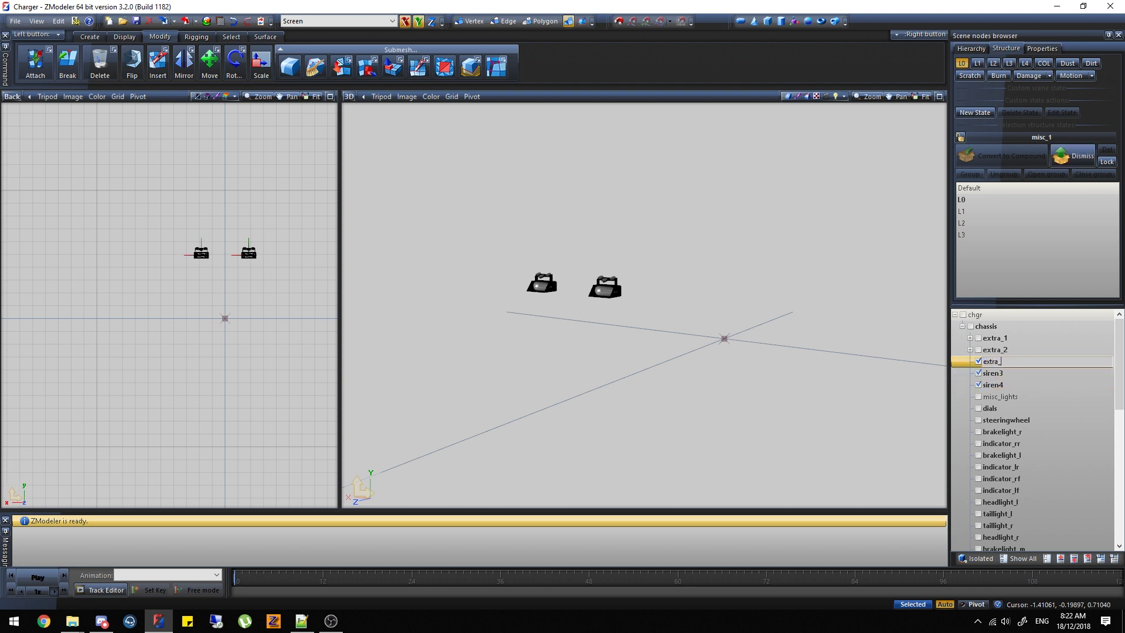
pyautogui.write('extra_3')
pyautogui.press('Return')
# Create a box around each light in the Top view, about 0.1184 by 0.0914 and 0.1184 by 0.0882, both with a Z-side of 1.0
pyautogui.click(349, 96)
pyautogui.click(371, 151)
pyautogui.scroll(1, 688, 189)
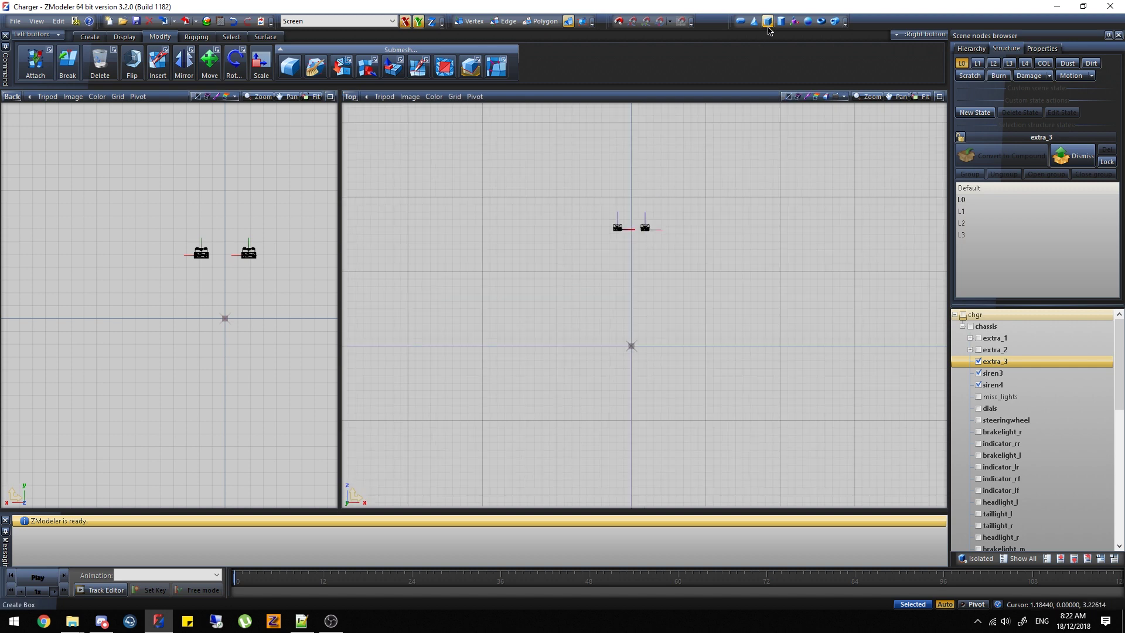
pyautogui.click(768, 22)
pyautogui.scroll(5, 597, 281)
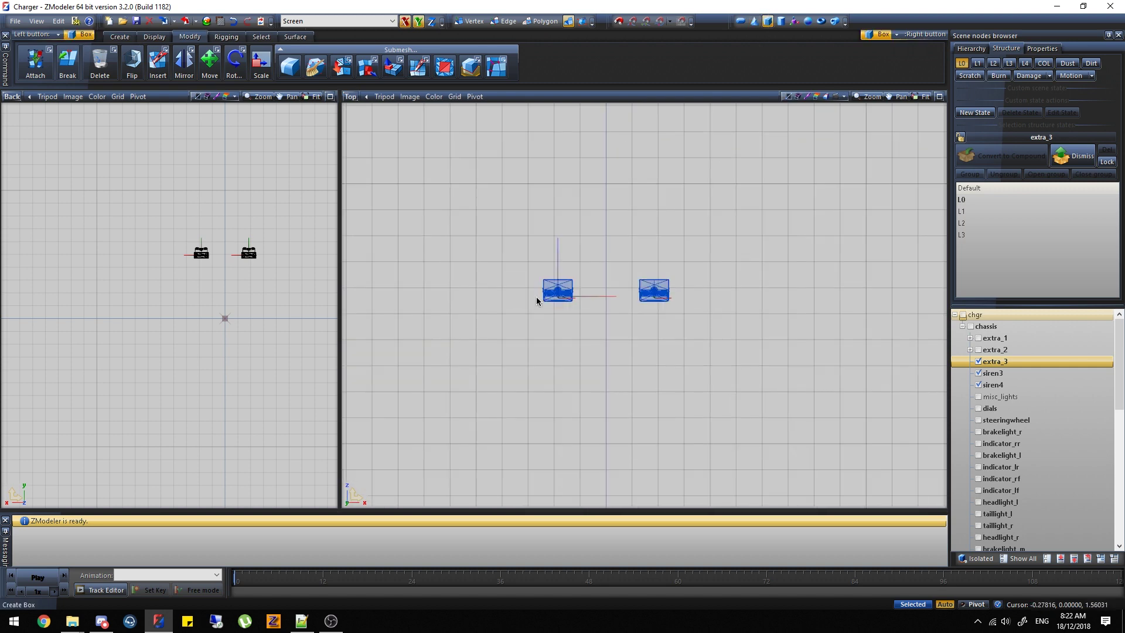
pyautogui.scroll(4, 551, 298)
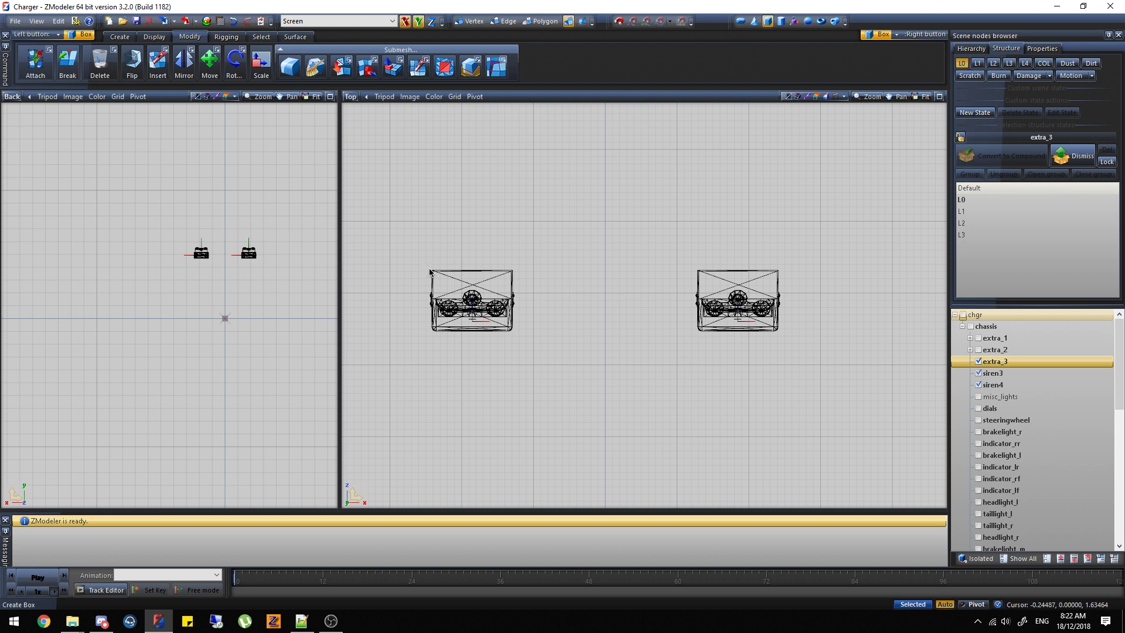
pyautogui.moveTo(430, 271); pyautogui.dragTo(515, 338)
pyautogui.click(514, 335)
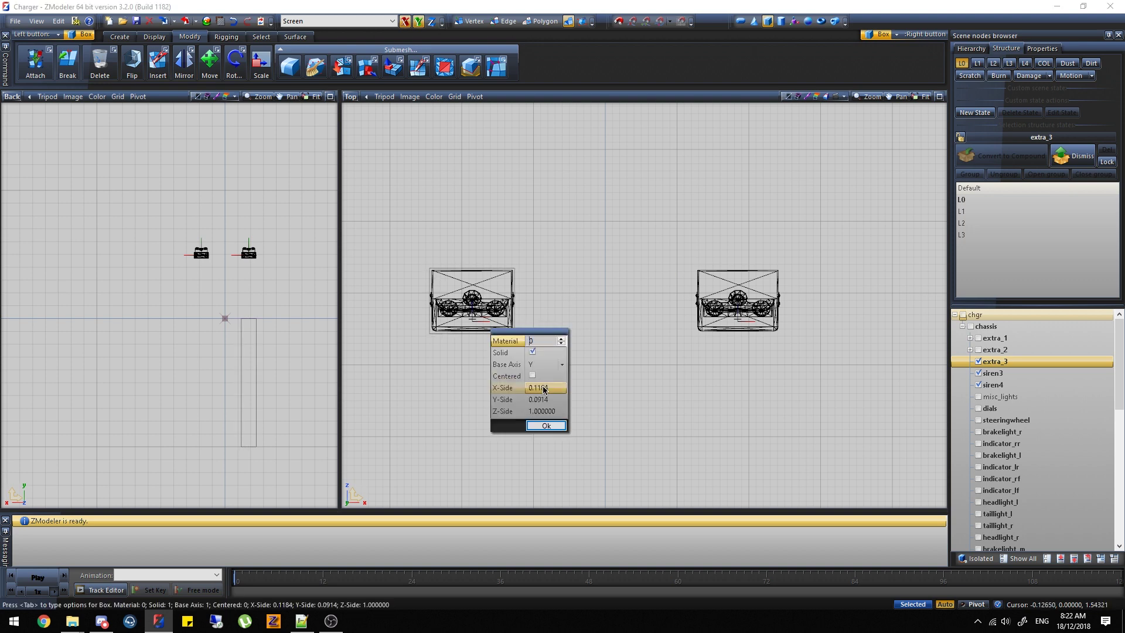
pyautogui.click(547, 426)
pyautogui.moveTo(696, 272); pyautogui.dragTo(768, 326)
pyautogui.press('Tab')
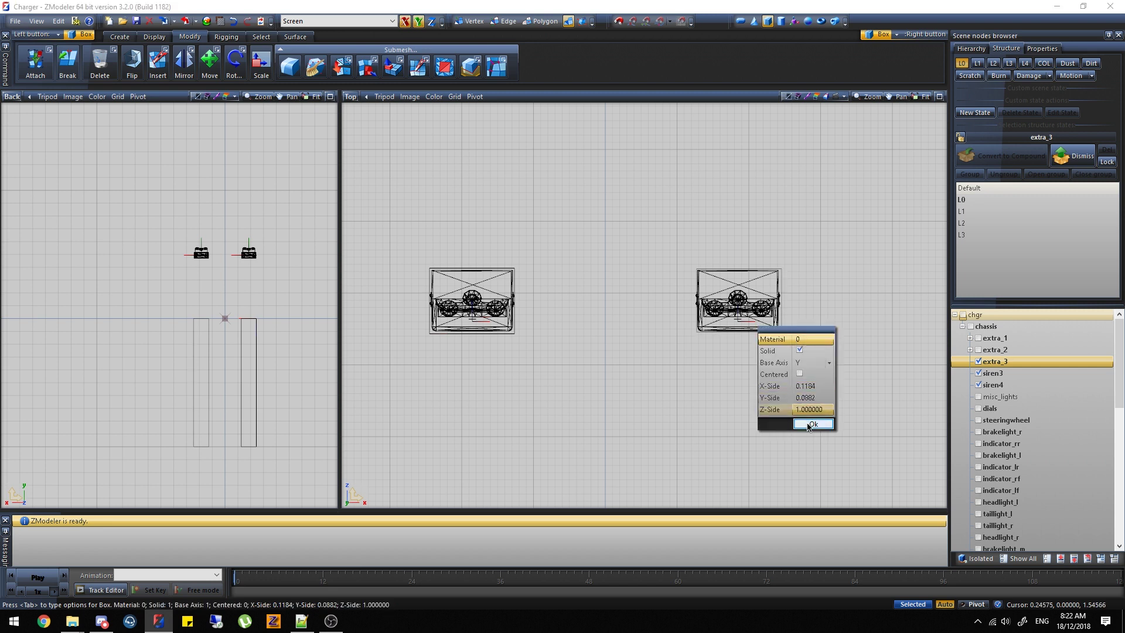
pyautogui.click(816, 422)
# Raise both boxes in the Back view until their upper edges align with the tops of the lights
pyautogui.click(209, 61)
pyautogui.scroll(3, 243, 344)
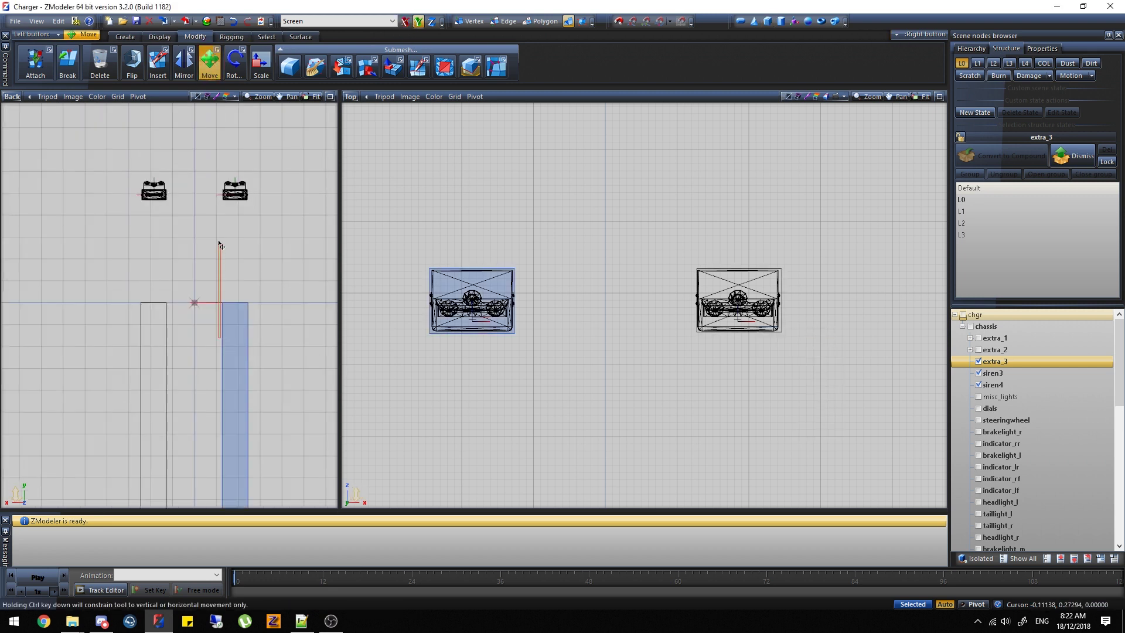
pyautogui.moveTo(249, 338); pyautogui.dragTo(253, 216)
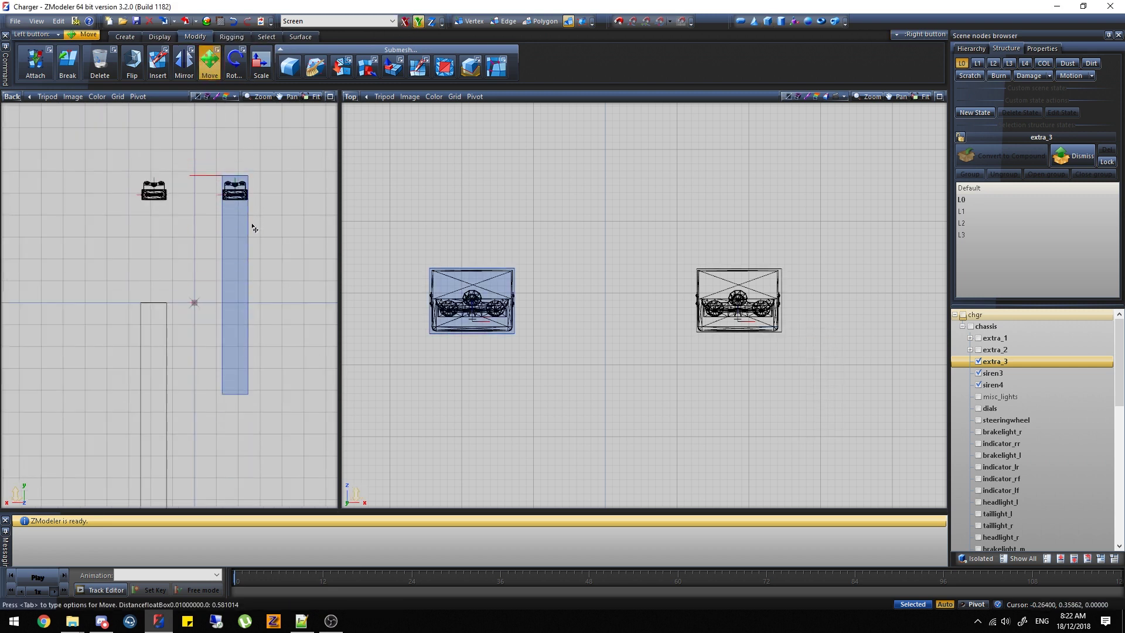
pyautogui.moveTo(156, 369); pyautogui.dragTo(158, 248)
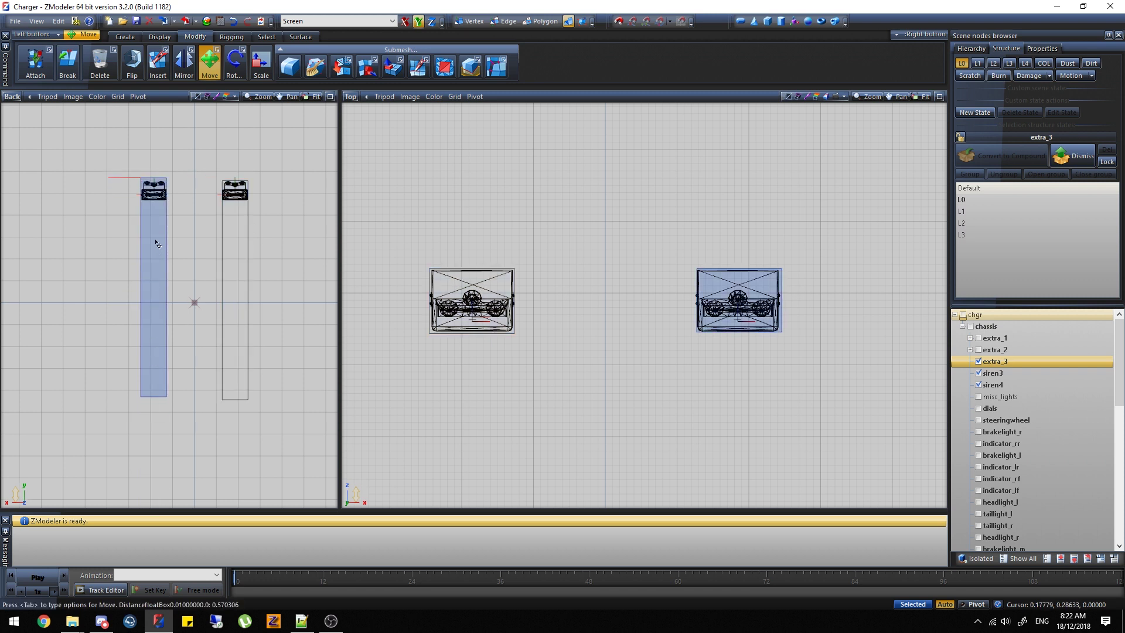
pyautogui.click(259, 66)
pyautogui.click(207, 71)
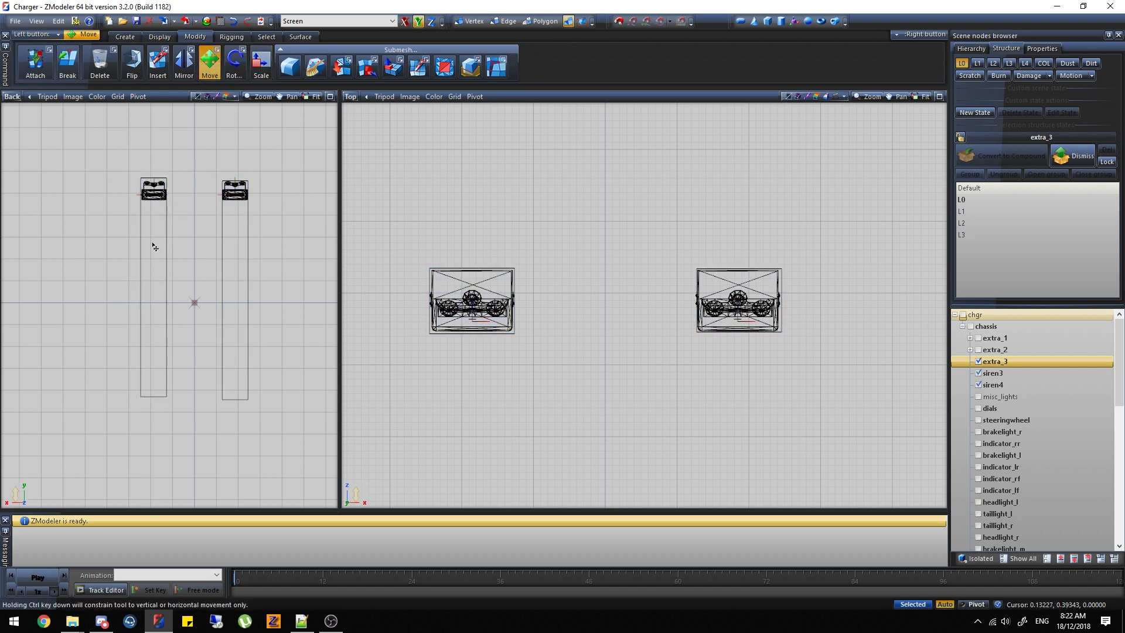
pyautogui.moveTo(146, 254); pyautogui.dragTo(146, 258)
# Scale both boxes vertically in the Back view so each one only encloses its light
pyautogui.click(260, 65)
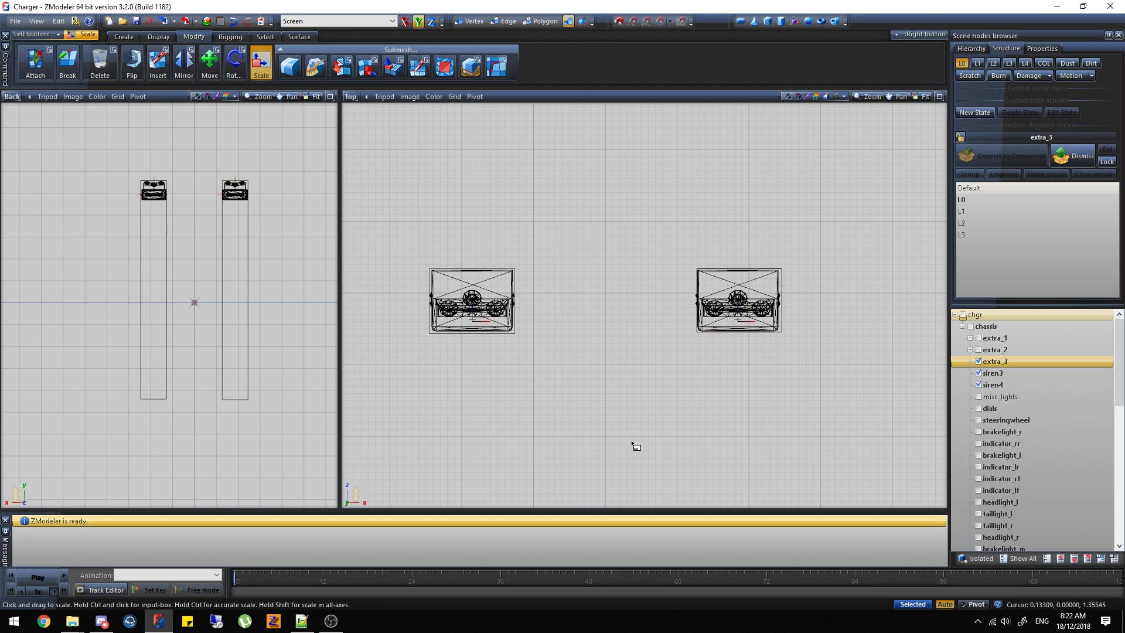
pyautogui.scroll(1, 328, 337)
pyautogui.moveTo(239, 201); pyautogui.dragTo(233, 355)
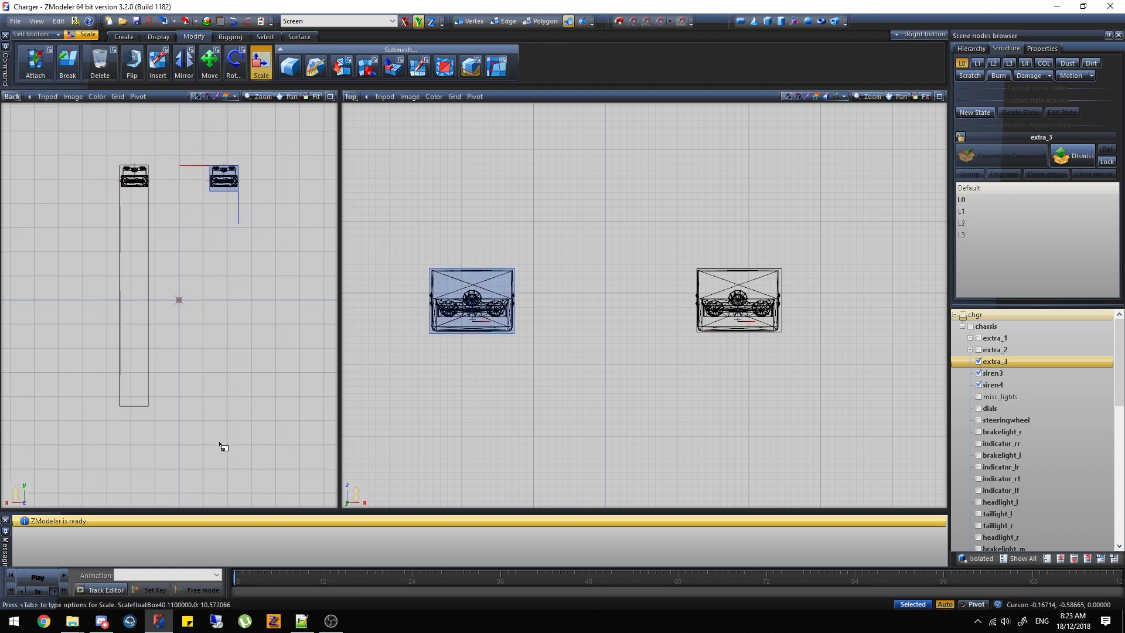
pyautogui.click(136, 226)
pyautogui.moveTo(136, 226); pyautogui.dragTo(130, 393)
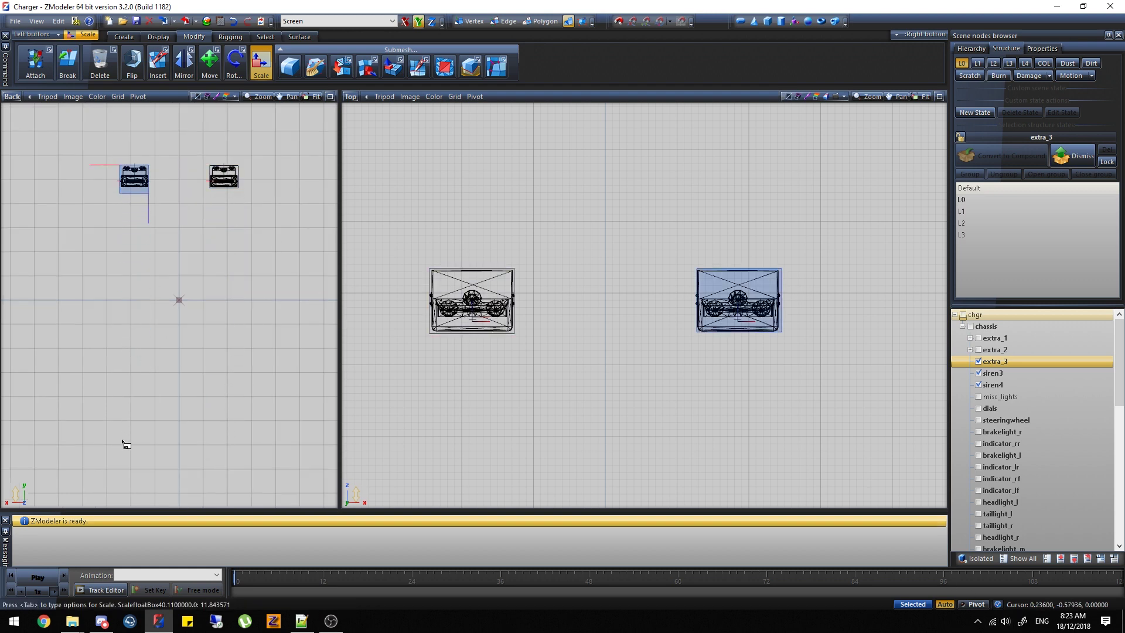
pyautogui.moveTo(117, 463); pyautogui.dragTo(118, 465)
pyautogui.moveTo(164, 343); pyautogui.dragTo(229, 360)
pyautogui.click(262, 72)
# Attach the two boxes around the lights into a single mesh
pyautogui.click(34, 63)
pyautogui.click(18, 63)
pyautogui.click(35, 62)
pyautogui.scroll(2, 510, 260)
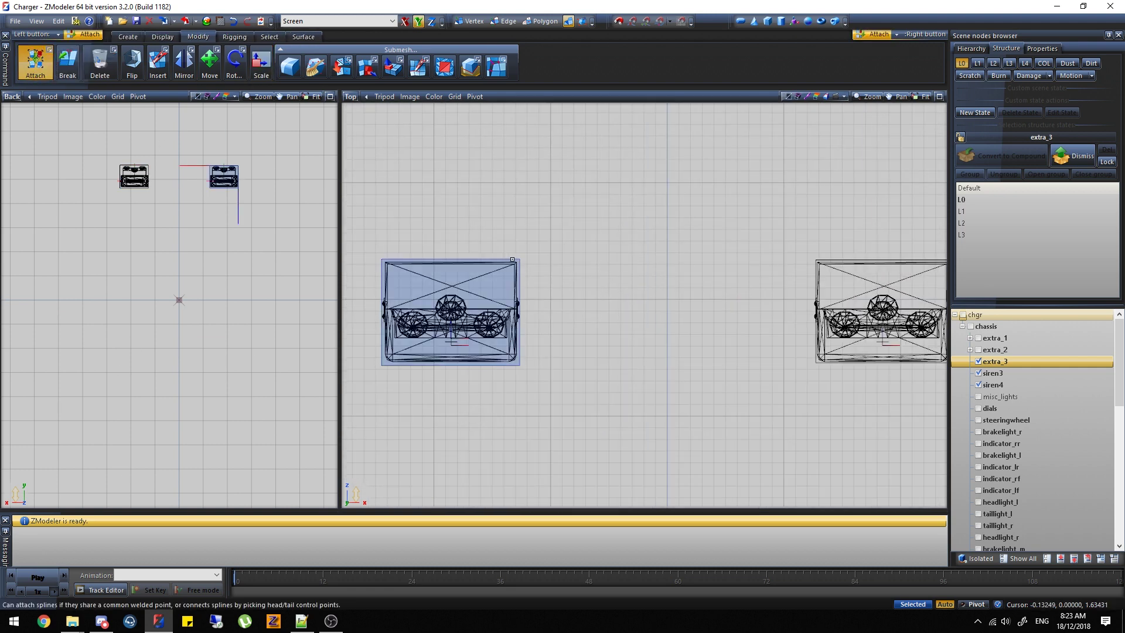
pyautogui.click(827, 260)
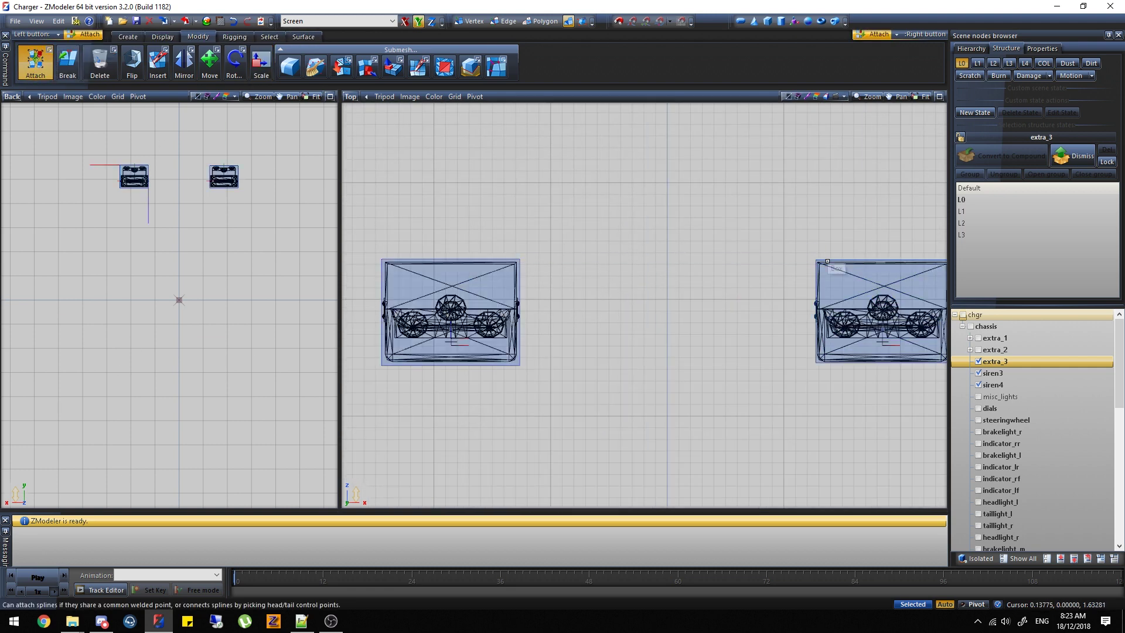
pyautogui.click(827, 262)
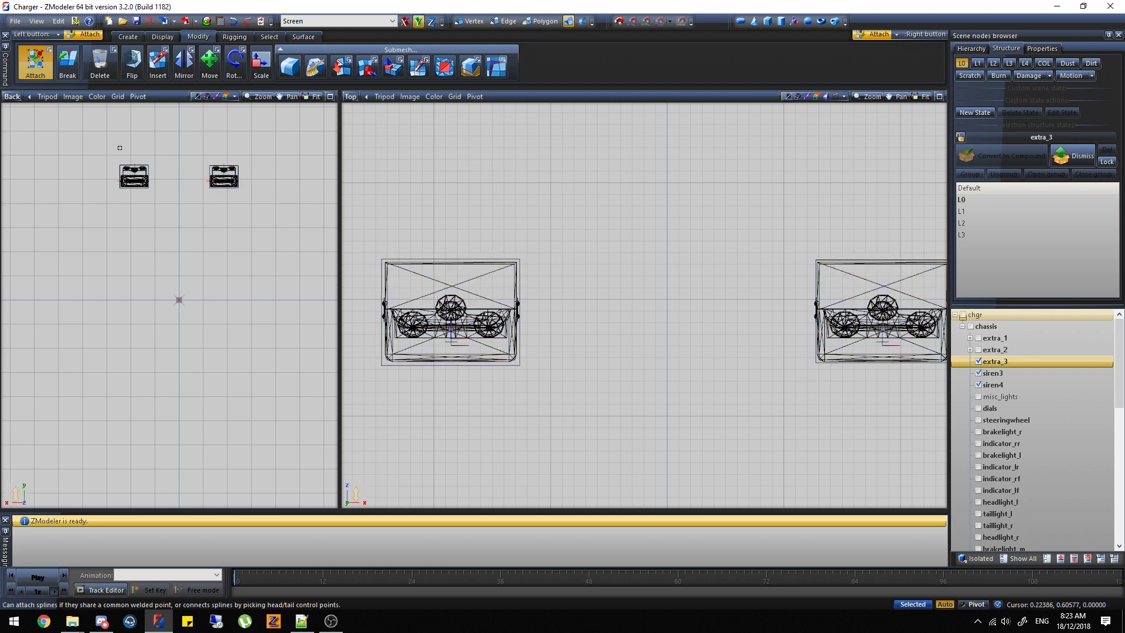
pyautogui.click(32, 68)
# Nest siren3, siren4 and the Box mesh under extra_3 in the node hierarchy
pyautogui.click(1029, 376)
pyautogui.keyDown('ctrl'); pyautogui.click(1015, 387); pyautogui.keyUp('ctrl')
pyautogui.moveTo(1012, 373); pyautogui.dragTo(1009, 367)
pyautogui.scroll(-8, 1014, 399)
pyautogui.click(1001, 467)
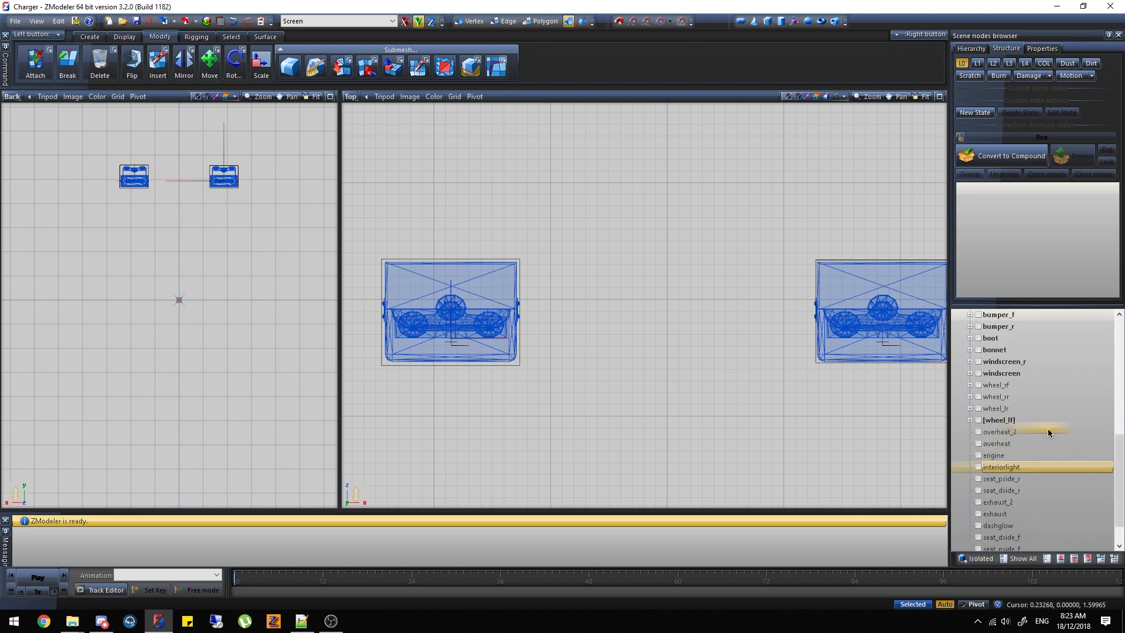
pyautogui.scroll(8, 1049, 433)
# Rename the Box mesh to extra_3 [COL] and convert it to a compound holding the COL state
pyautogui.click(1030, 361)
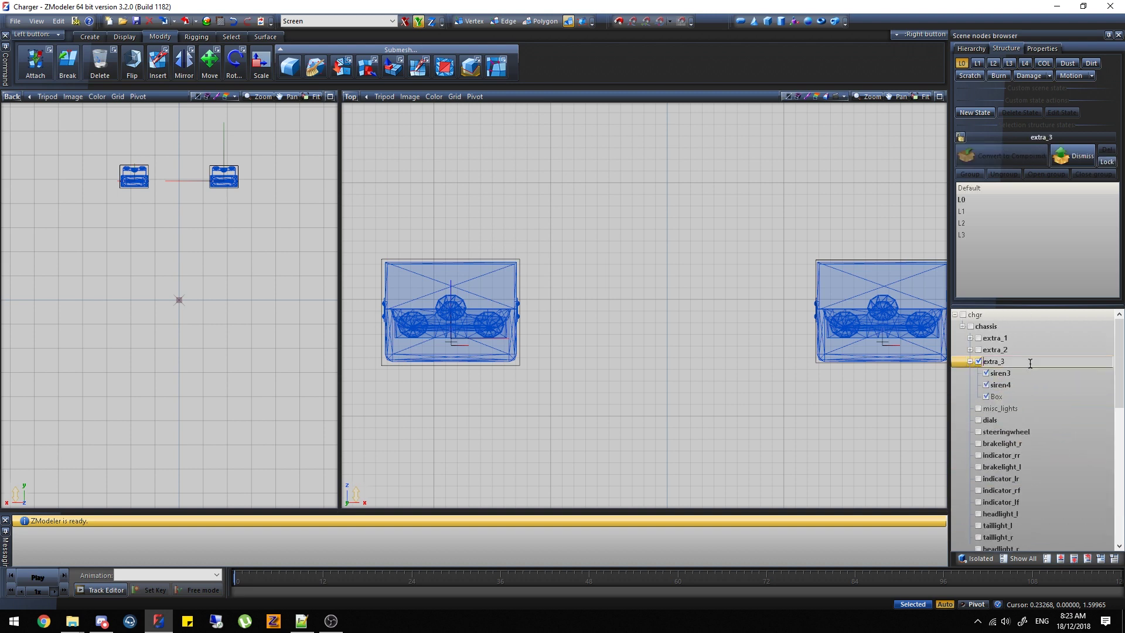
pyautogui.click(1033, 397)
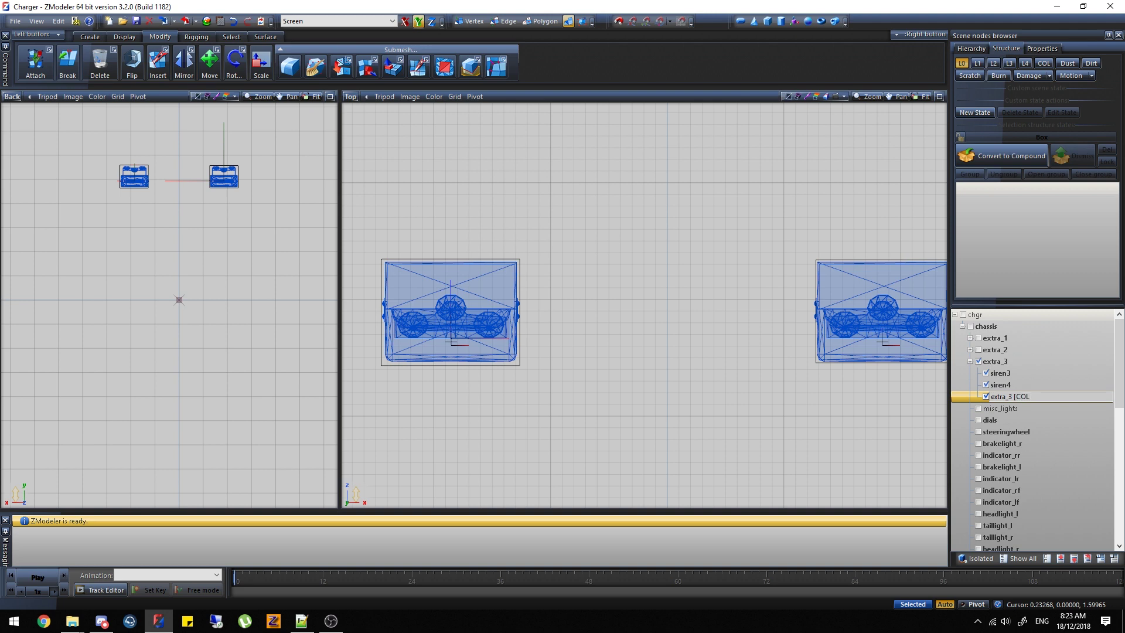
pyautogui.press('Return')
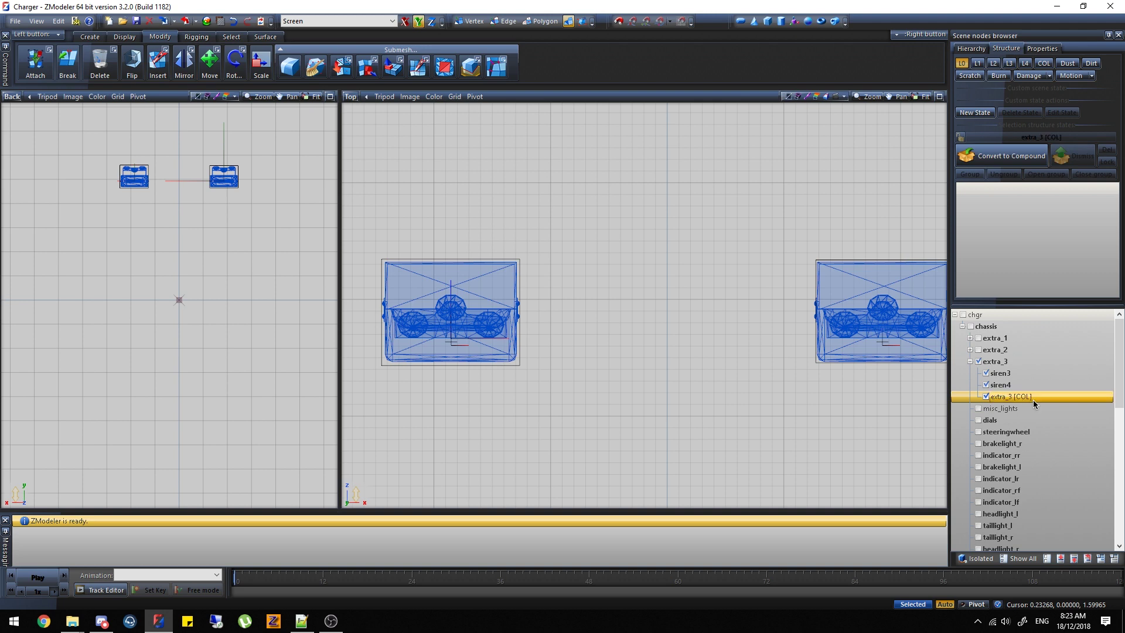
pyautogui.click(1045, 63)
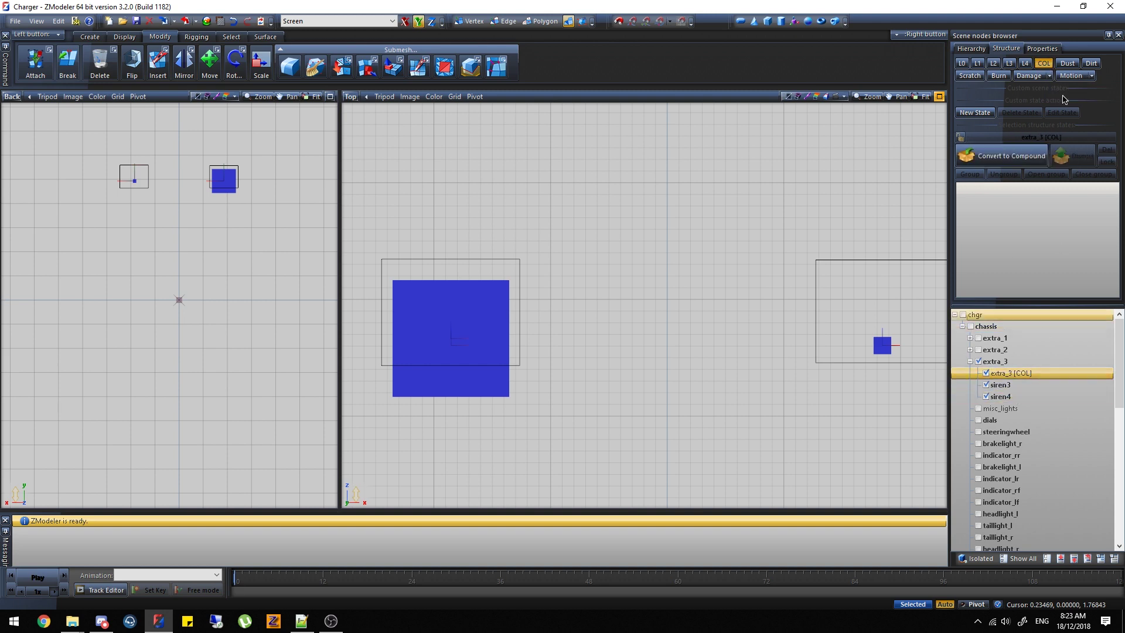
pyautogui.click(1009, 150)
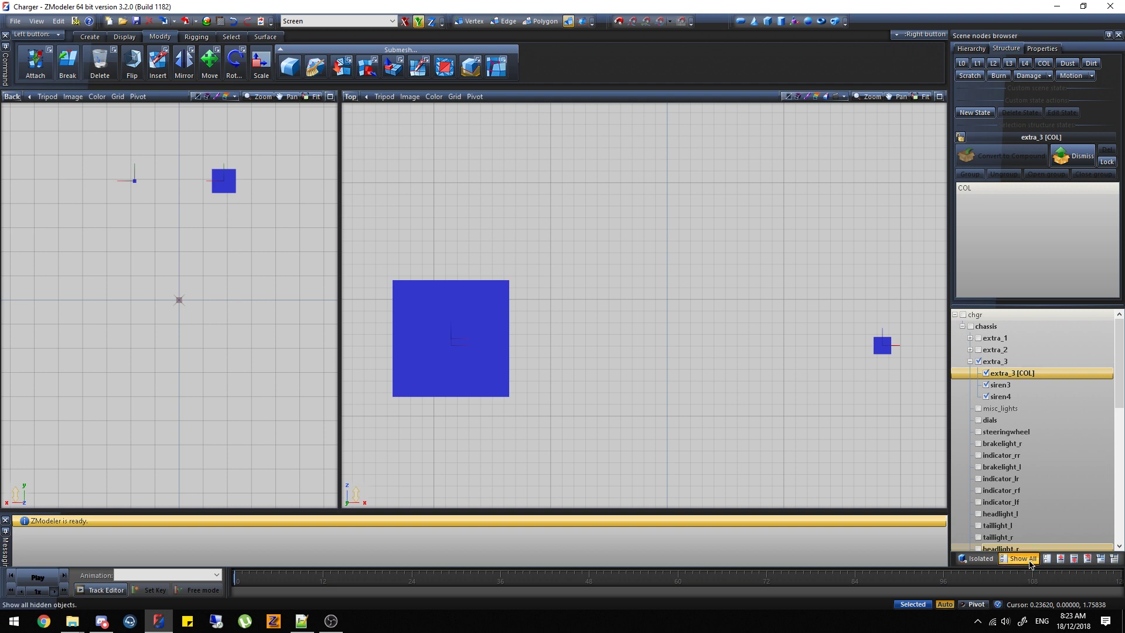
# Show all nodes in the L0 state in a 3D view and collapse the chgr hierarchy
pyautogui.click(963, 64)
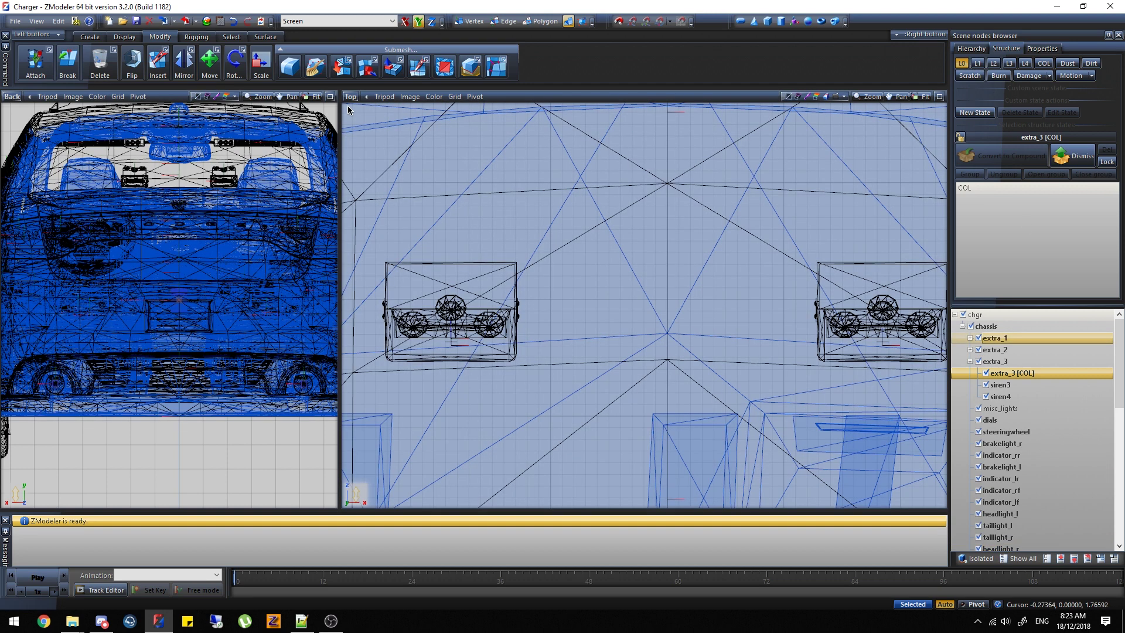
pyautogui.click(350, 96)
pyautogui.click(366, 234)
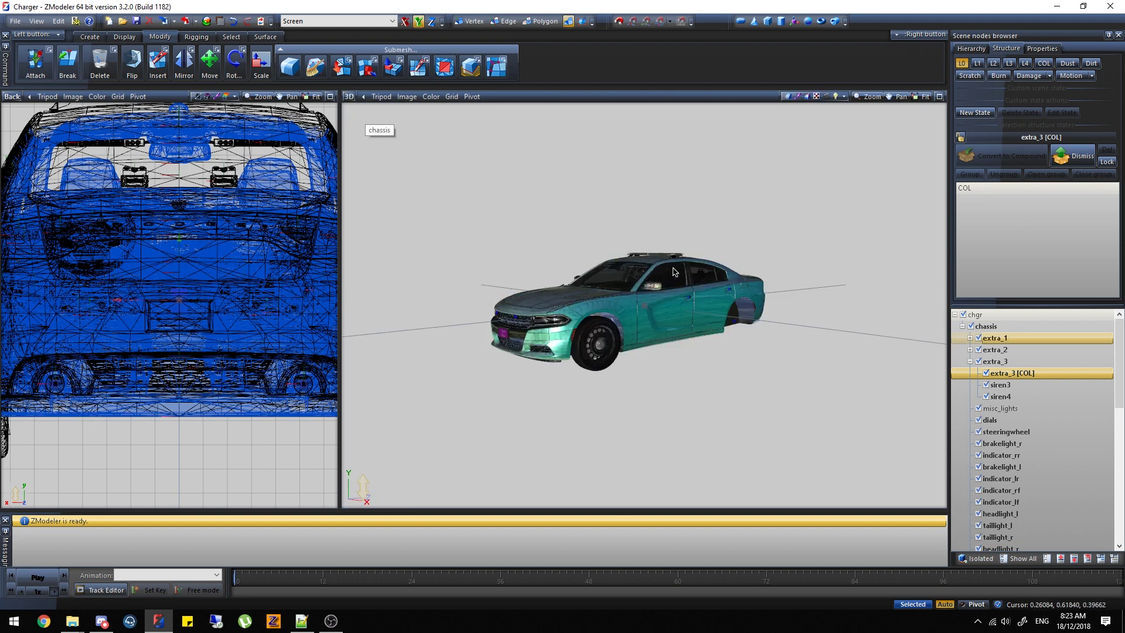
pyautogui.moveTo(583, 312); pyautogui.dragTo(579, 315, button='middle')
pyautogui.click(970, 362)
pyautogui.click(956, 317)
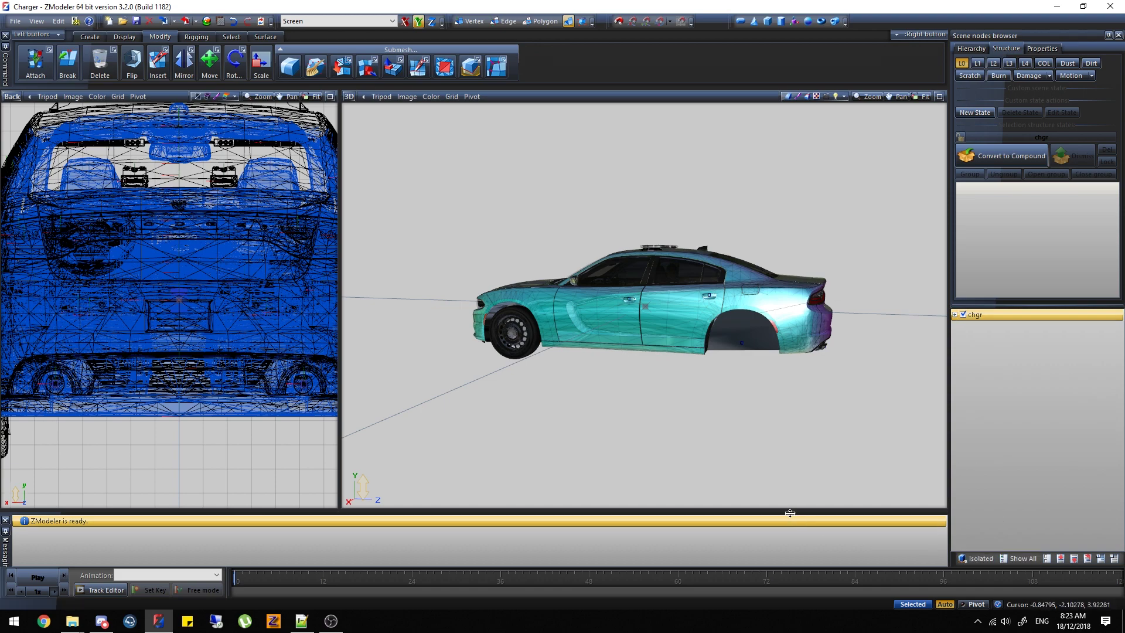
# Clear the message log
pyautogui.rightClick(814, 533)
pyautogui.click(815, 534)
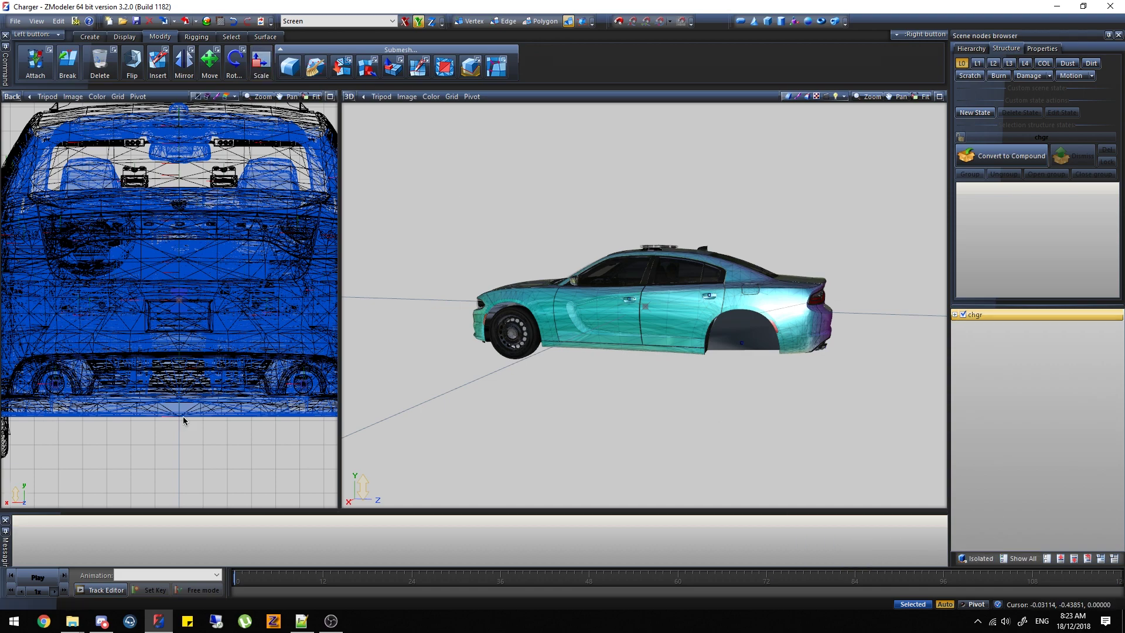
pyautogui.click(176, 433)
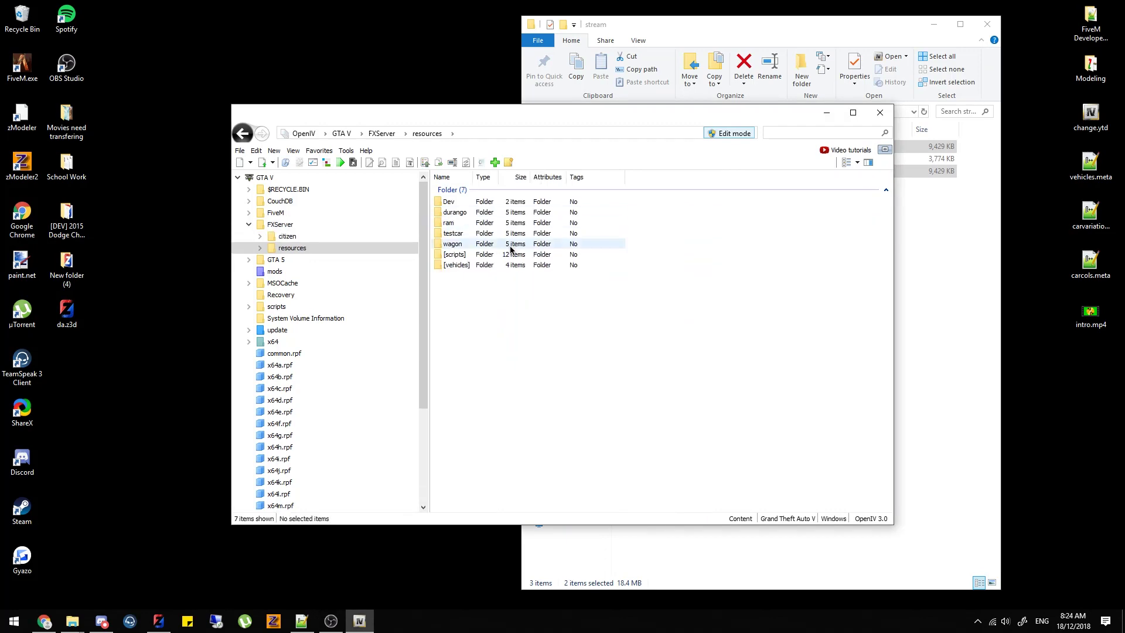
# Open the chgr.ytd texture dictionary from the testcar resource's stream folder
pyautogui.doubleClick(508, 233)
pyautogui.click(502, 202)
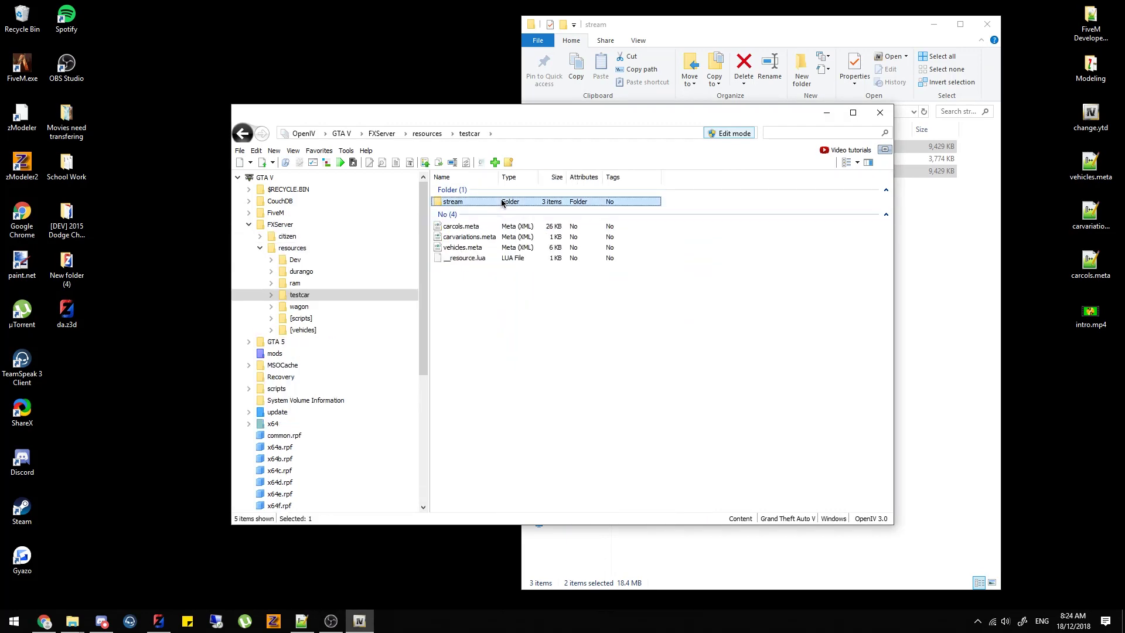
pyautogui.doubleClick(503, 202)
pyautogui.doubleClick(504, 202)
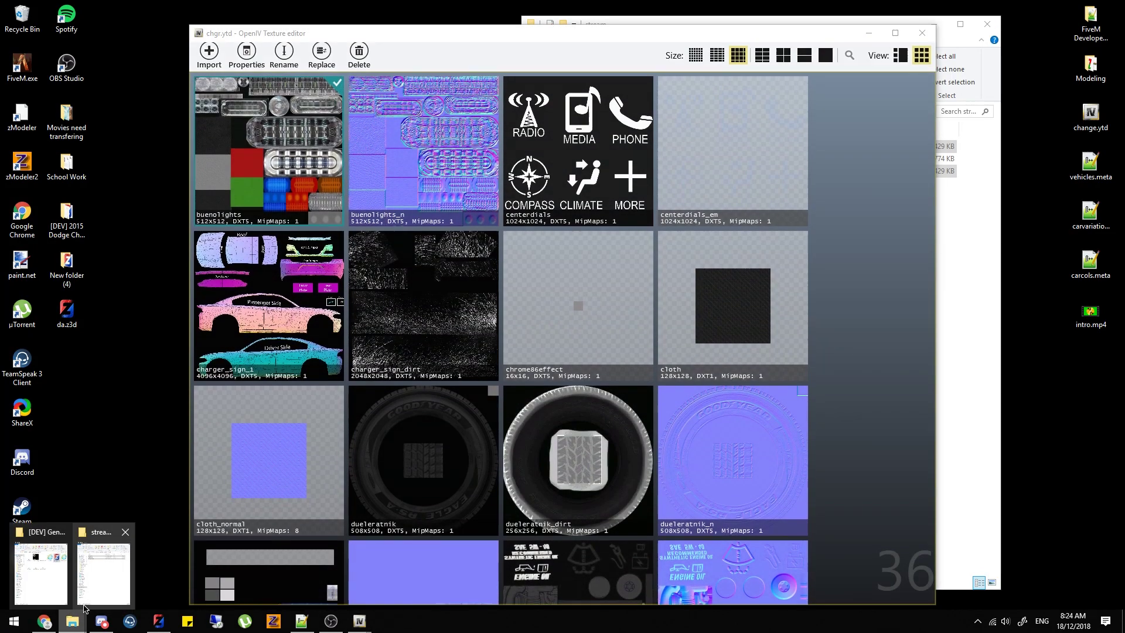
# Import the [DEV] Generic Light Pack textures into chgr.ytd, leaving out light_textures.dds and the z3d model file
pyautogui.click(73, 621)
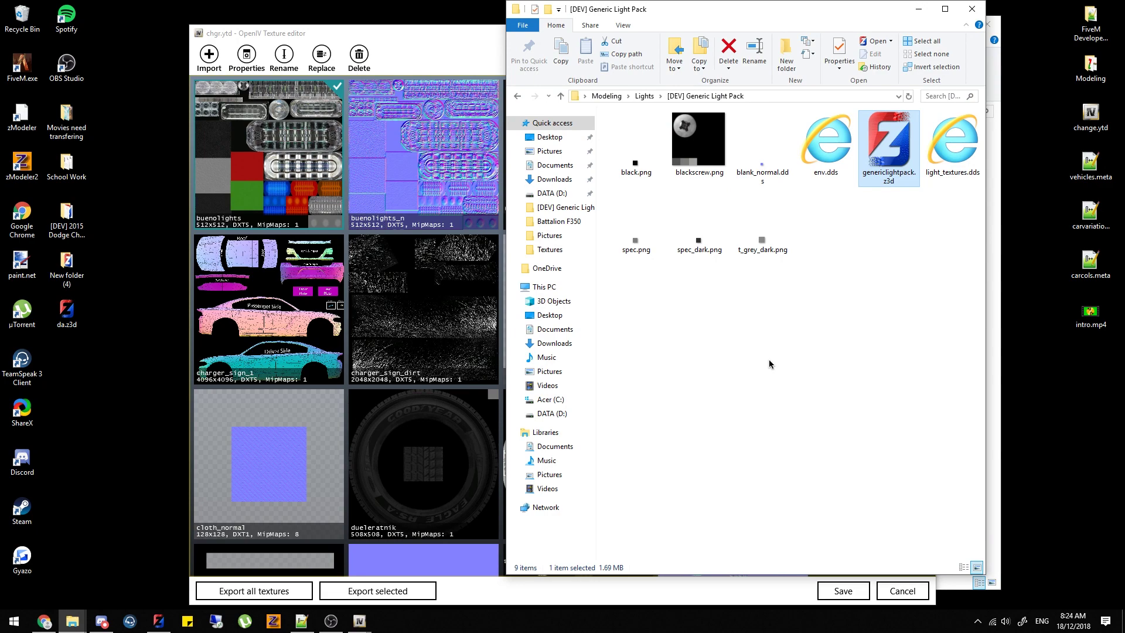
pyautogui.hotkey('ctrl', 'a')
pyautogui.keyDown('ctrl'); pyautogui.click(941, 166); pyautogui.keyUp('ctrl')
pyautogui.keyDown('ctrl'); pyautogui.click(865, 171); pyautogui.keyUp('ctrl')
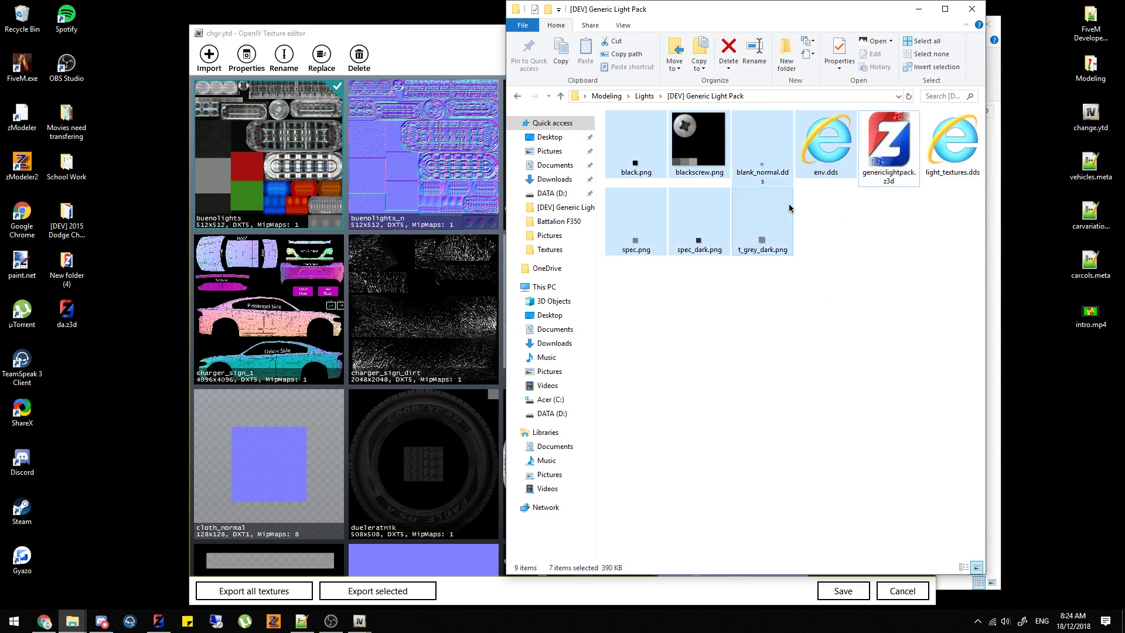
pyautogui.moveTo(811, 161); pyautogui.dragTo(352, 304)
pyautogui.click(598, 381)
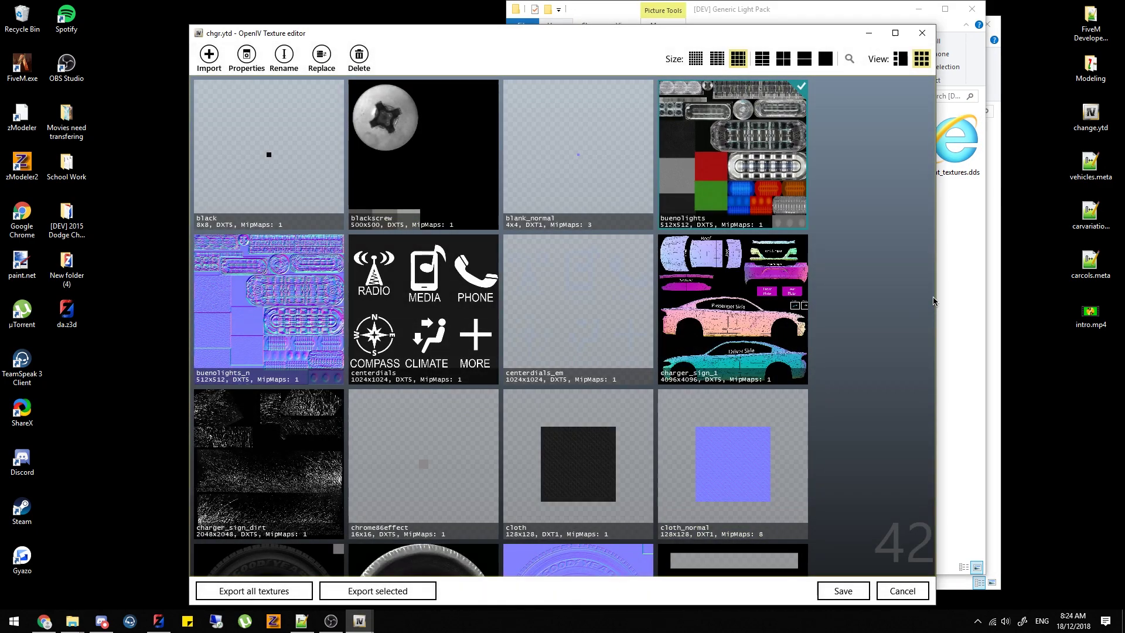
# Import emerglights4.dds from the [DEV] Whelen Liberty 2 folder into chgr.ytd and save the texture dictionary
pyautogui.click(641, 96)
pyautogui.scroll(-2, 726, 265)
pyautogui.doubleClick(768, 444)
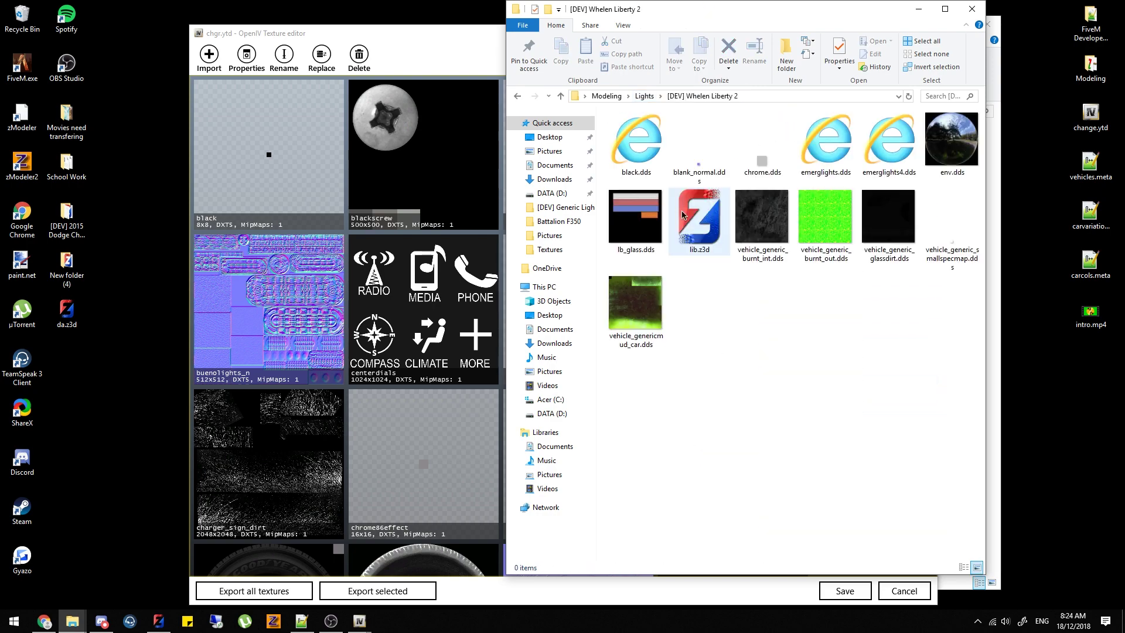
pyautogui.click(889, 153)
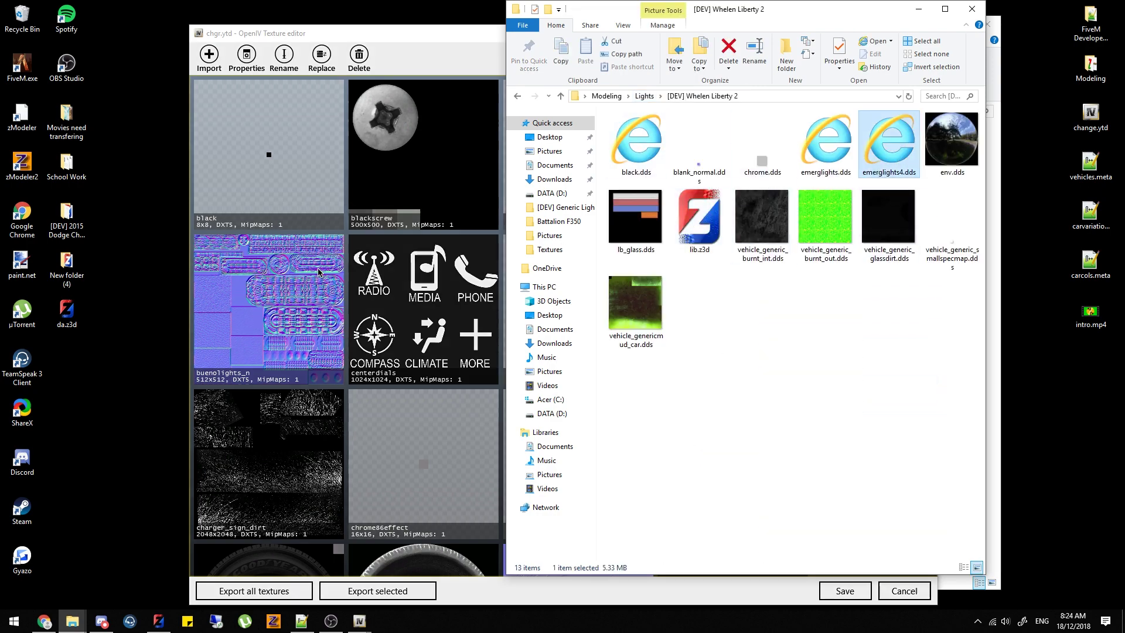
pyautogui.moveTo(885, 157); pyautogui.dragTo(433, 282)
pyautogui.click(608, 391)
pyautogui.click(860, 593)
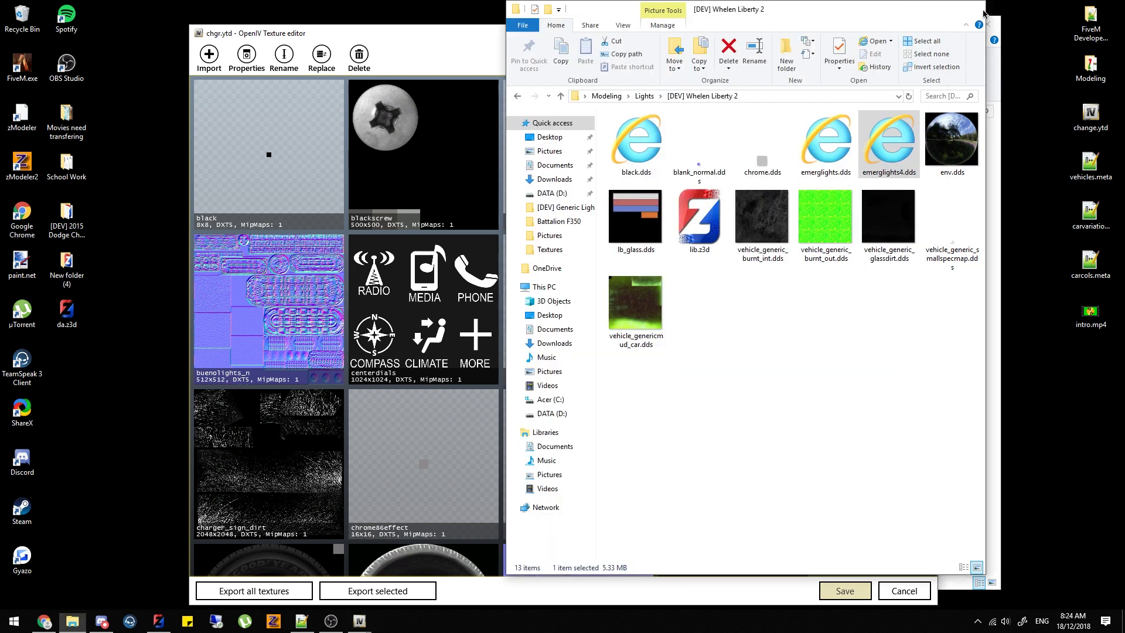
pyautogui.click(978, 16)
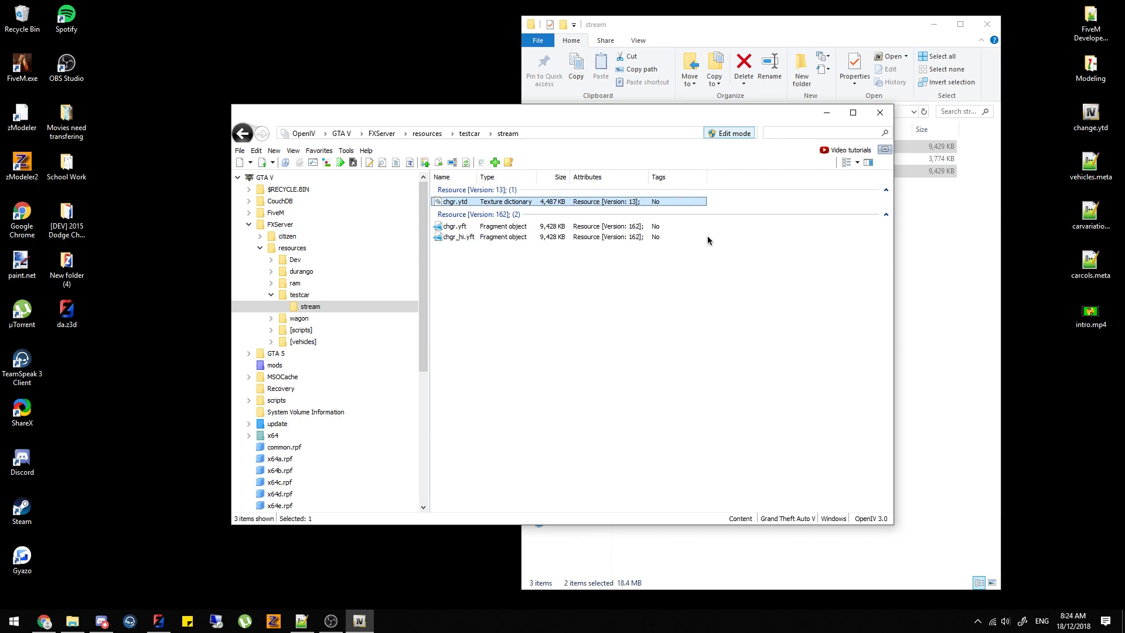
# Inspect the textured chgr.yft car model up close in the model viewer and close it
pyautogui.doubleClick(550, 227)
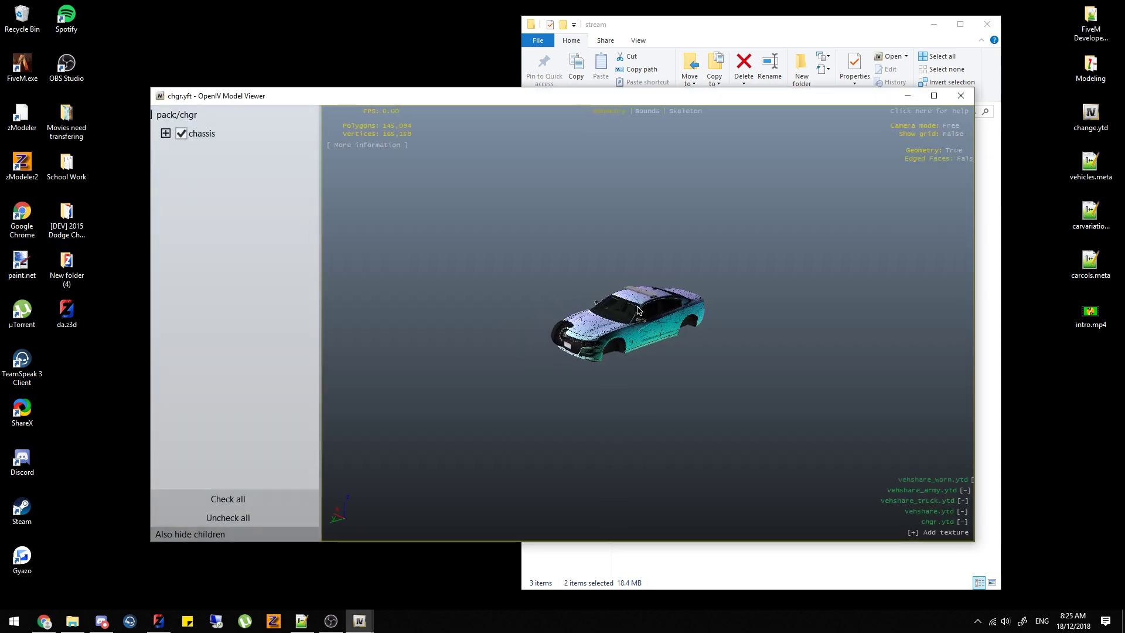
pyautogui.scroll(6, 599, 288)
pyautogui.moveTo(598, 287); pyautogui.dragTo(567, 305)
pyautogui.scroll(4, 490, 302)
pyautogui.scroll(-5, 567, 306)
pyautogui.click(961, 95)
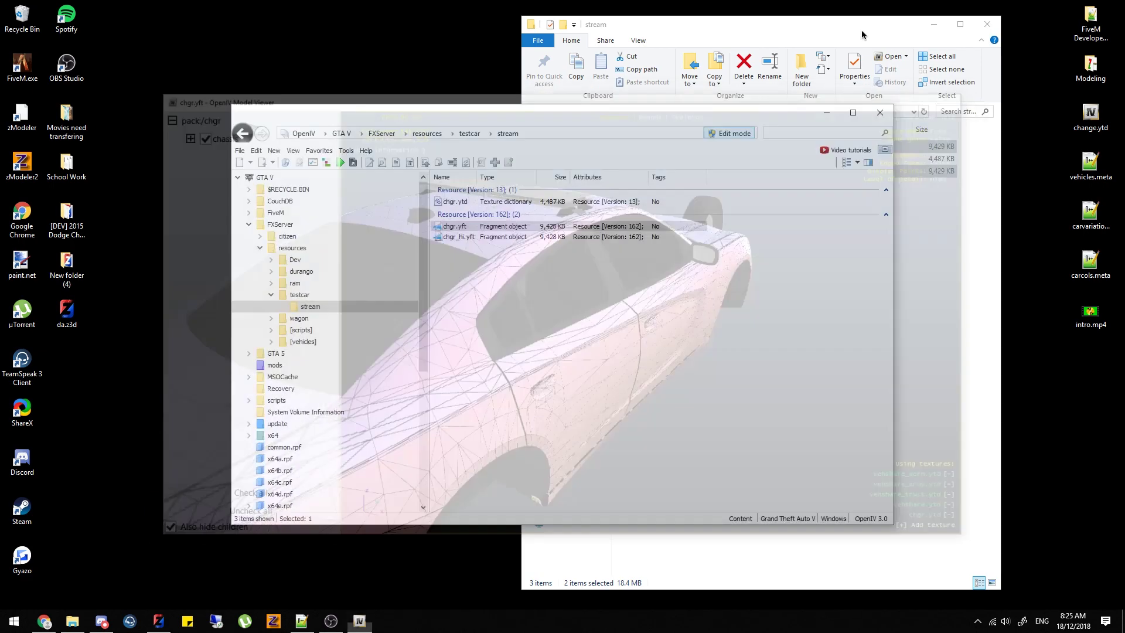
pyautogui.click(772, 24)
pyautogui.click(700, 111)
pyautogui.doubleClick(647, 170)
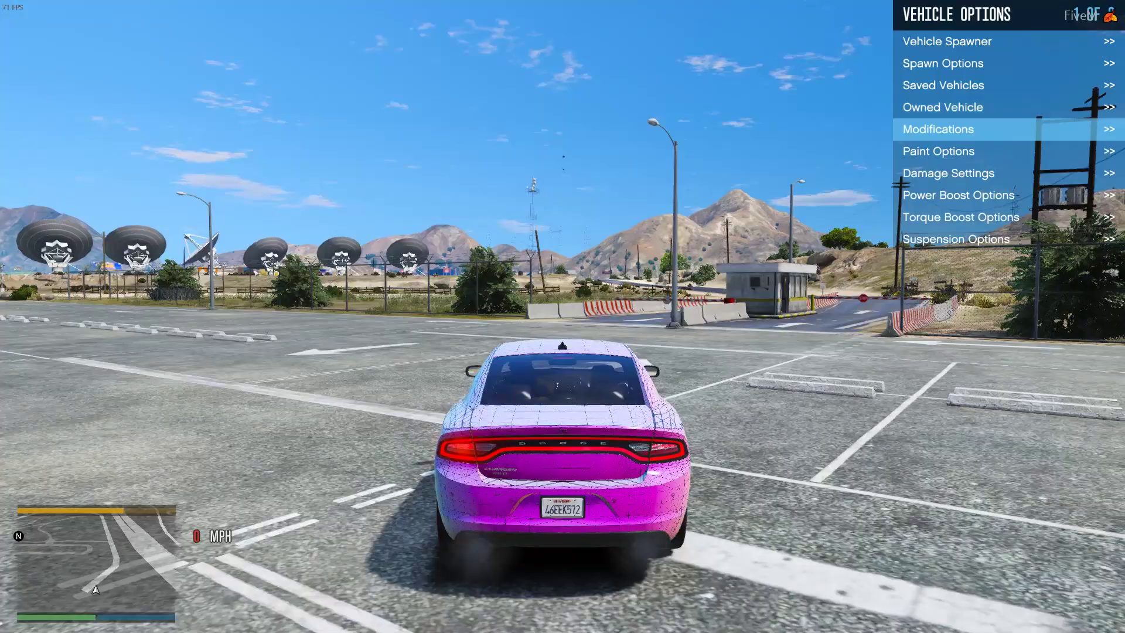
# Switch to FiveM, turn on Extra #1 and Extra #3 in the Charger's modifications, and check its lights from different camera views
pyautogui.press('Return')
pyautogui.press('Up')
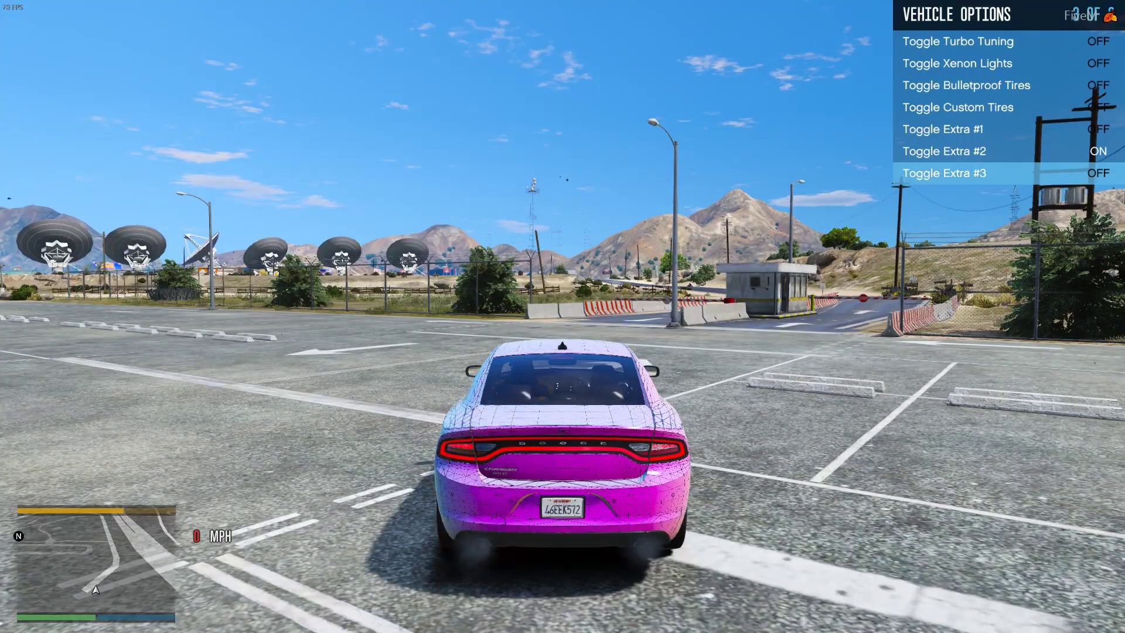
pyautogui.press('Up')
pyautogui.press('Return')
pyautogui.press('Up')
pyautogui.press('Return')
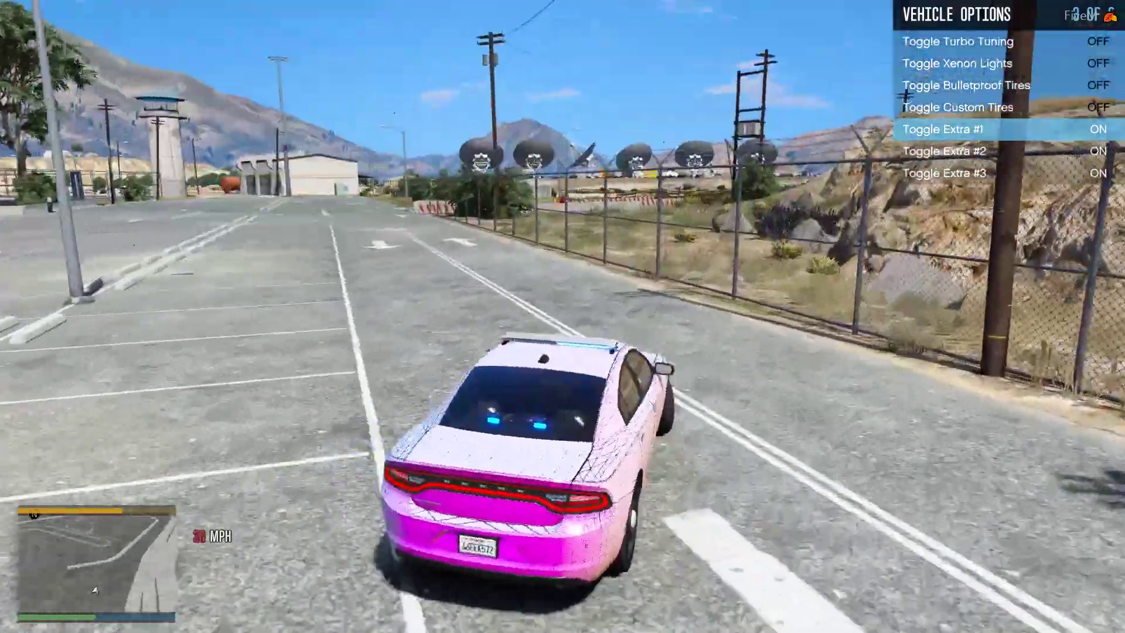
pyautogui.press('v')
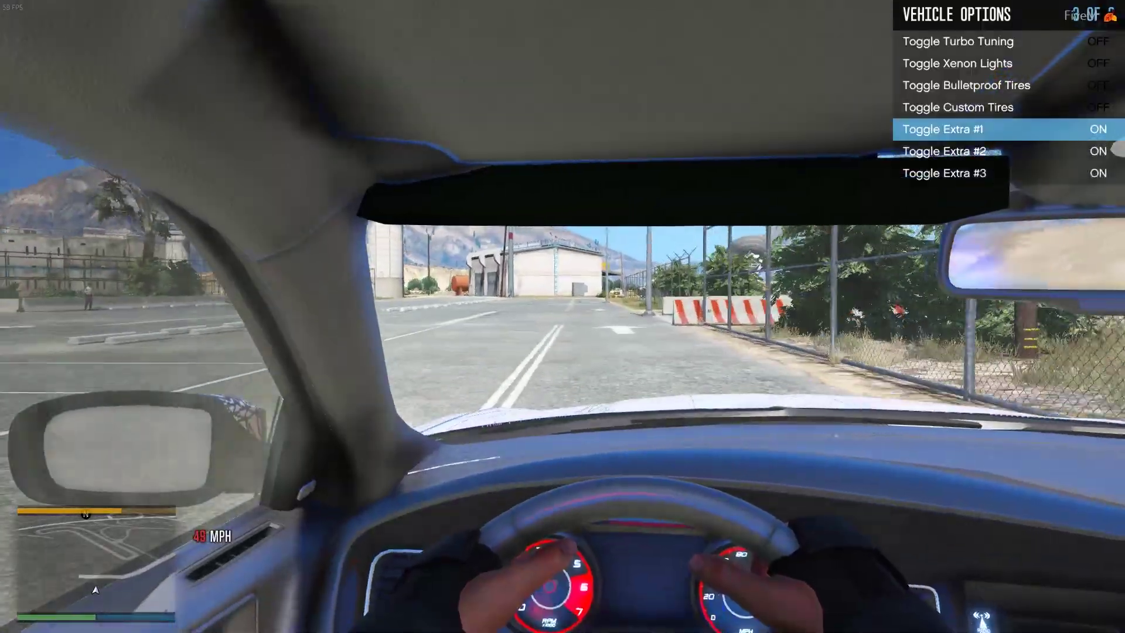
pyautogui.press('v')
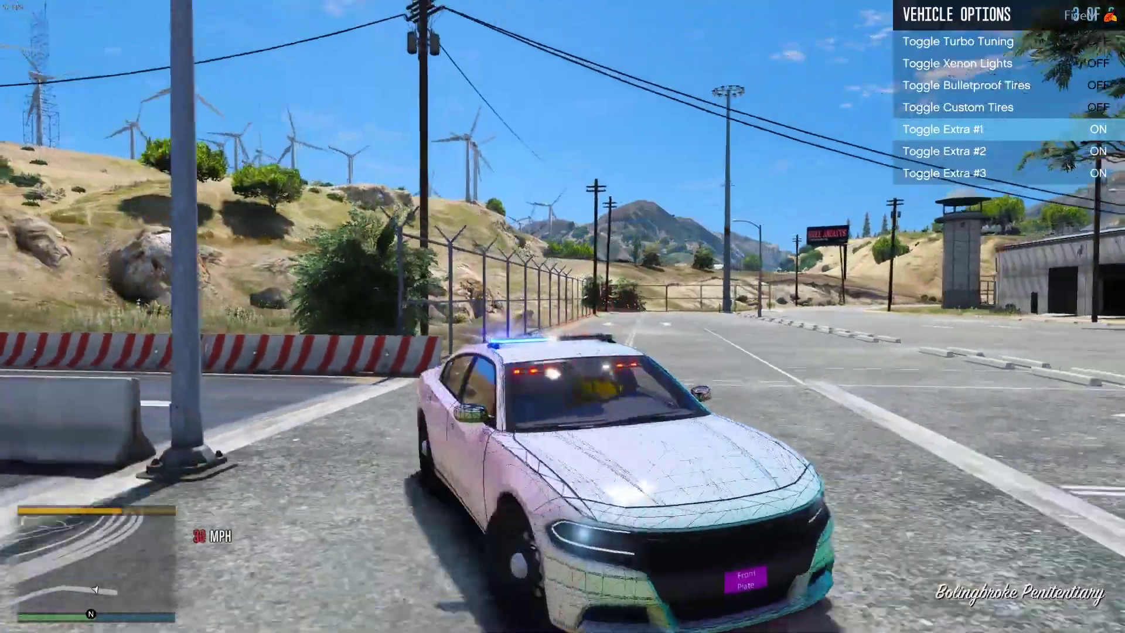